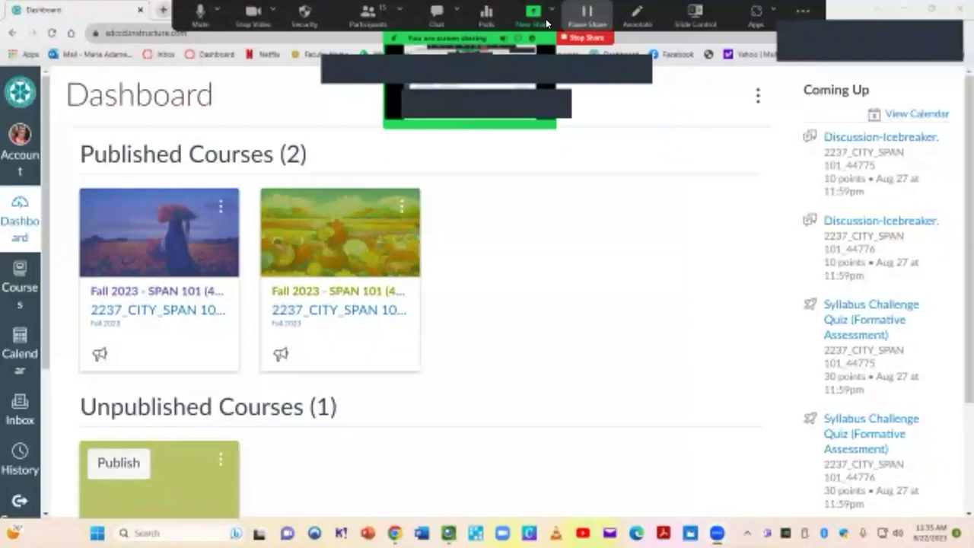
{"action": "left_click", "coordinate": [805, 108]}
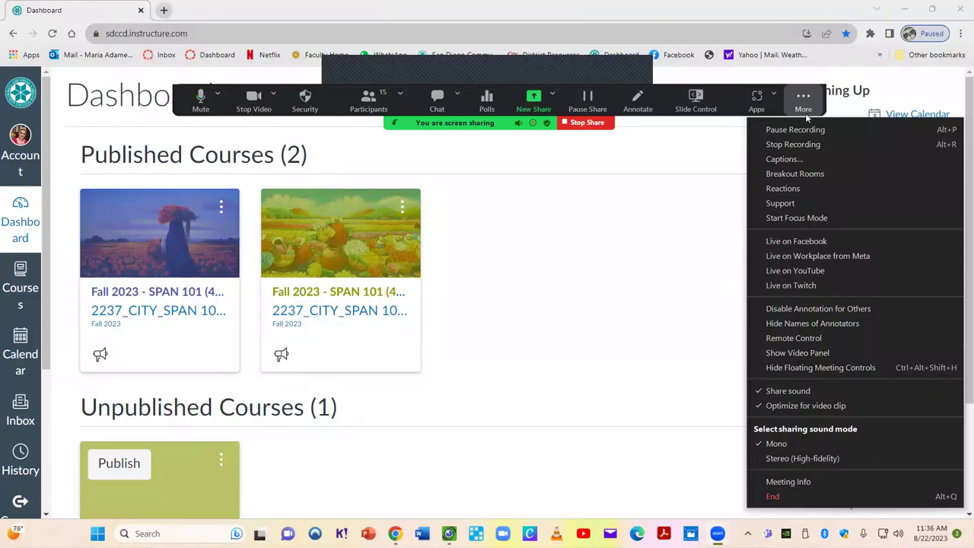
{"action": "left_click", "coordinate": [805, 108]}
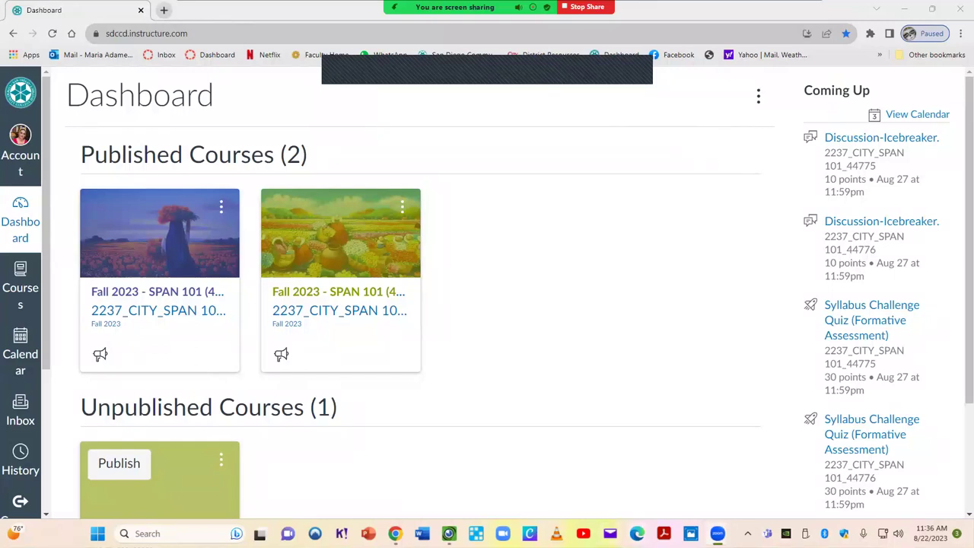
{"action": "mouse_move", "coordinate": [718, 534]}
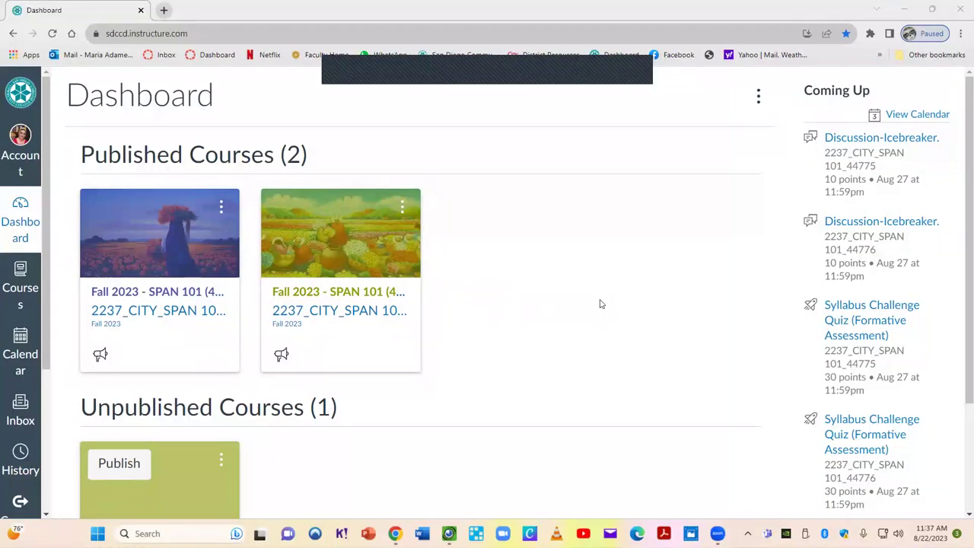
Open the Fall 2023 SPAN 101 (44776) course and review its home page's welcome text, weekly modules and quick links.
{"action": "left_click", "coordinate": [358, 295]}
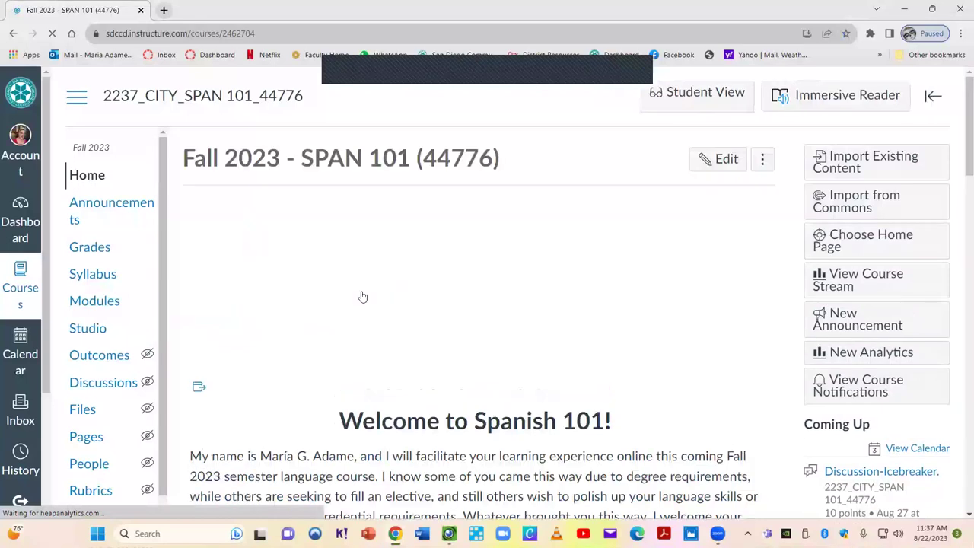
{"action": "scroll", "coordinate": [390, 270], "scroll_direction": "down", "scroll_amount": 2}
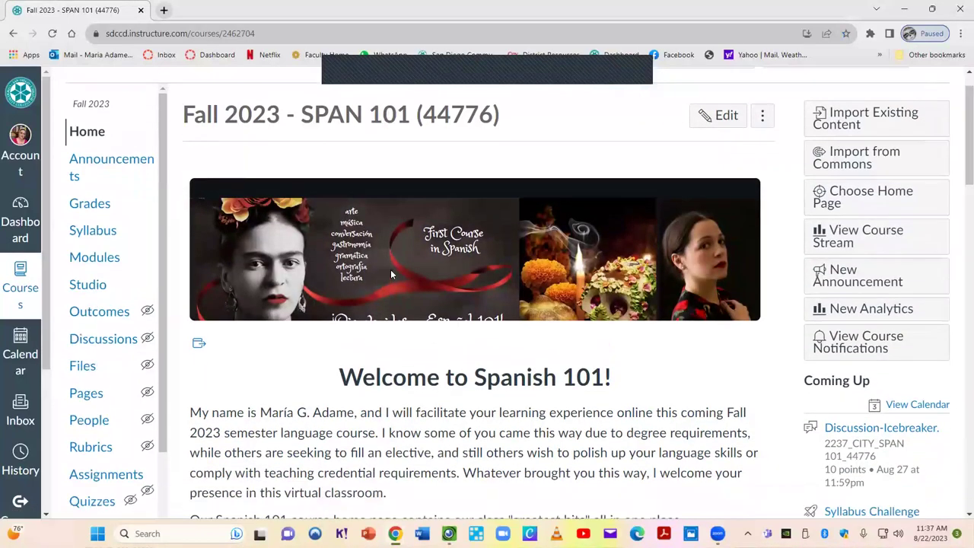
{"action": "scroll", "coordinate": [390, 269], "scroll_direction": "up", "scroll_amount": 2}
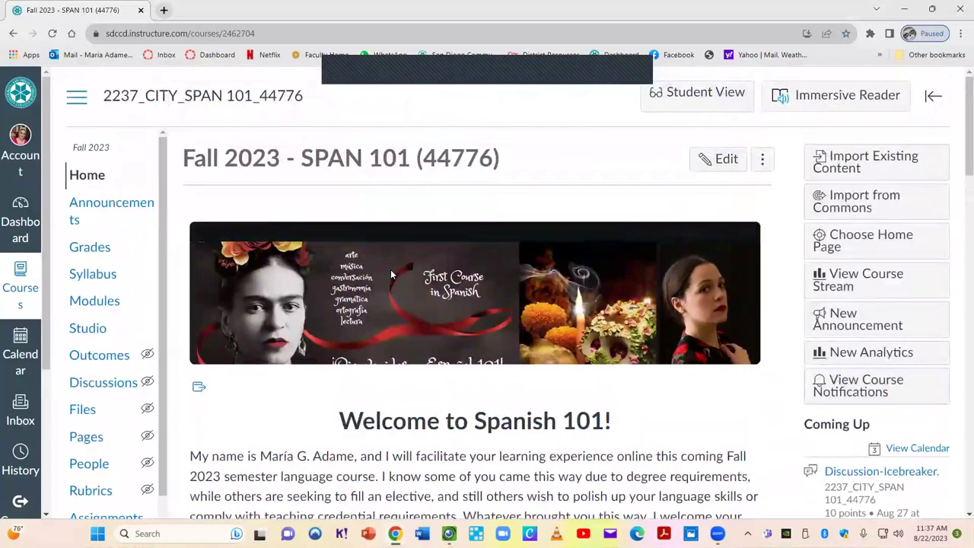
{"action": "scroll", "coordinate": [390, 269], "scroll_direction": "down", "scroll_amount": 3}
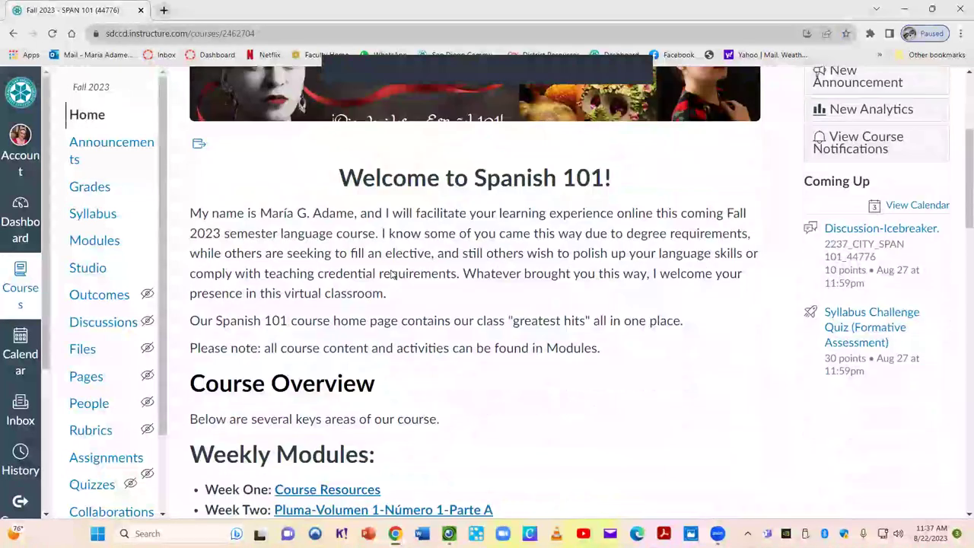
{"action": "scroll", "coordinate": [391, 274], "scroll_direction": "down", "scroll_amount": 1}
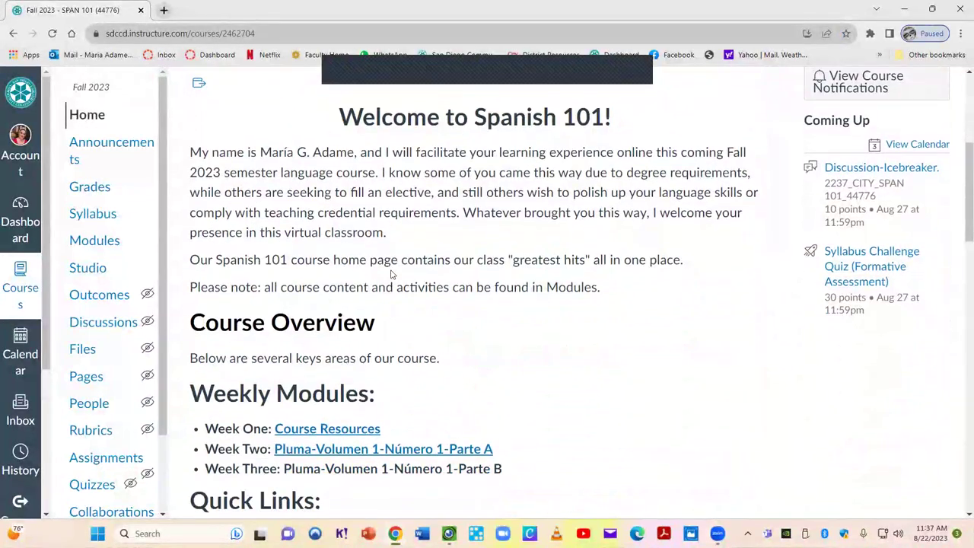
{"action": "scroll", "coordinate": [390, 274], "scroll_direction": "down", "scroll_amount": 1}
{"action": "scroll", "coordinate": [390, 272], "scroll_direction": "down", "scroll_amount": 1}
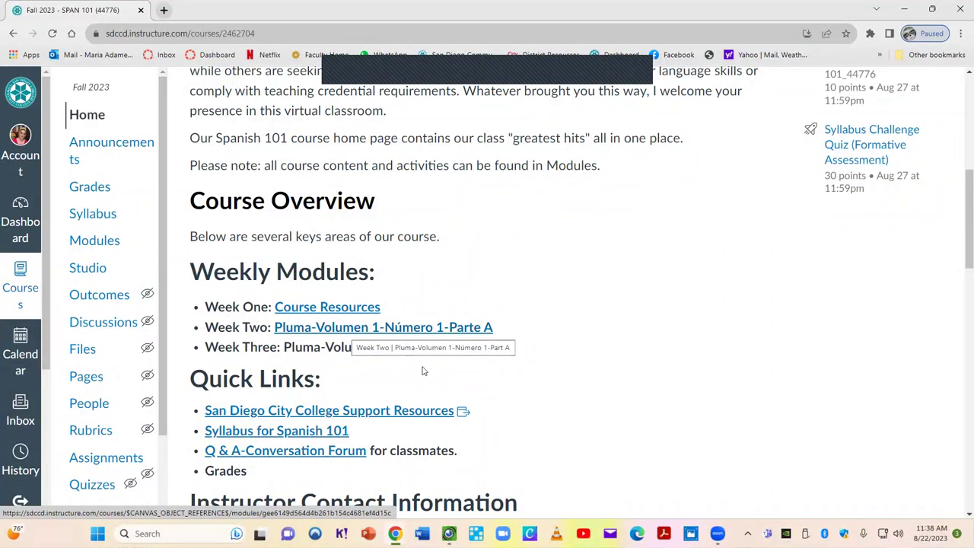
{"action": "scroll", "coordinate": [485, 388], "scroll_direction": "down", "scroll_amount": 2}
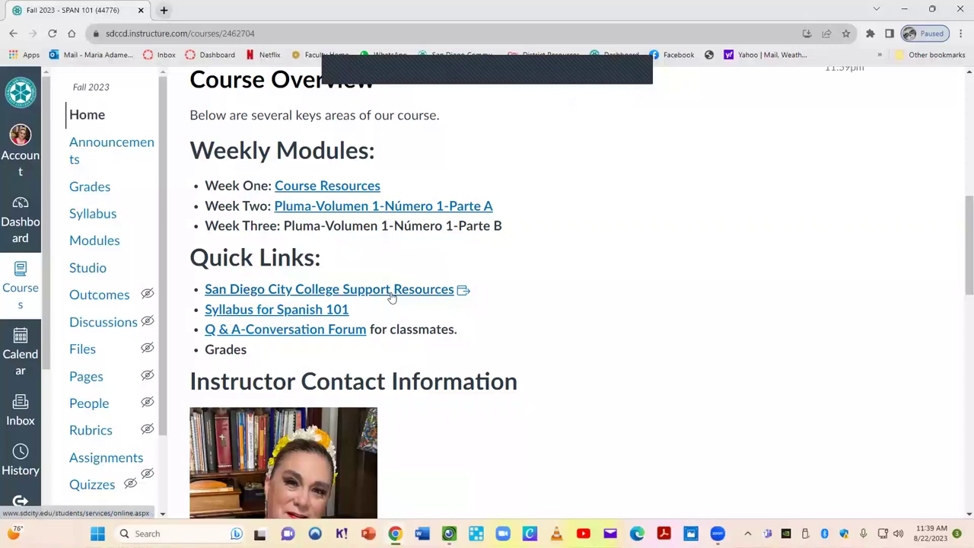
{"action": "scroll", "coordinate": [392, 297], "scroll_direction": "down", "scroll_amount": 1}
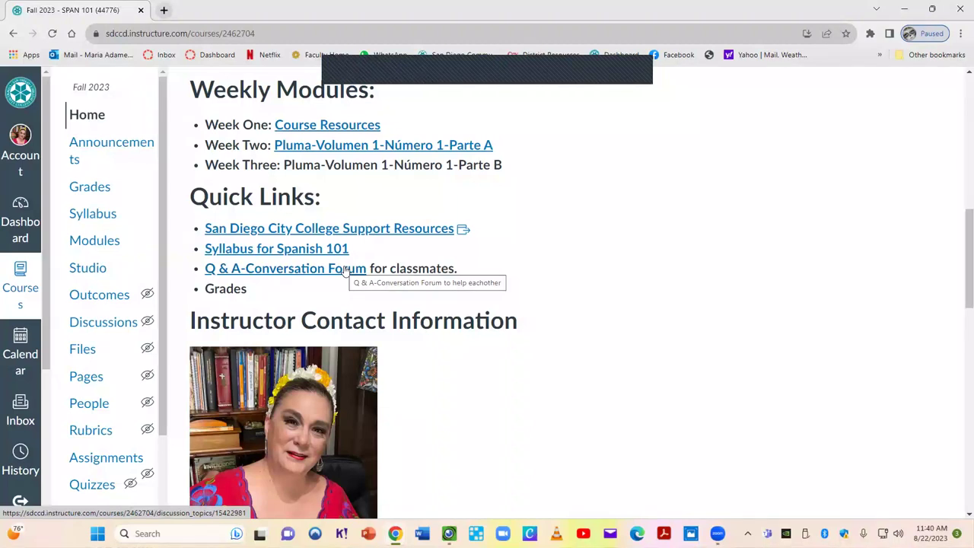
Read through the Q & A-Conversation Forum discussion from the quick links and return to the course home page.
{"action": "left_click", "coordinate": [282, 272]}
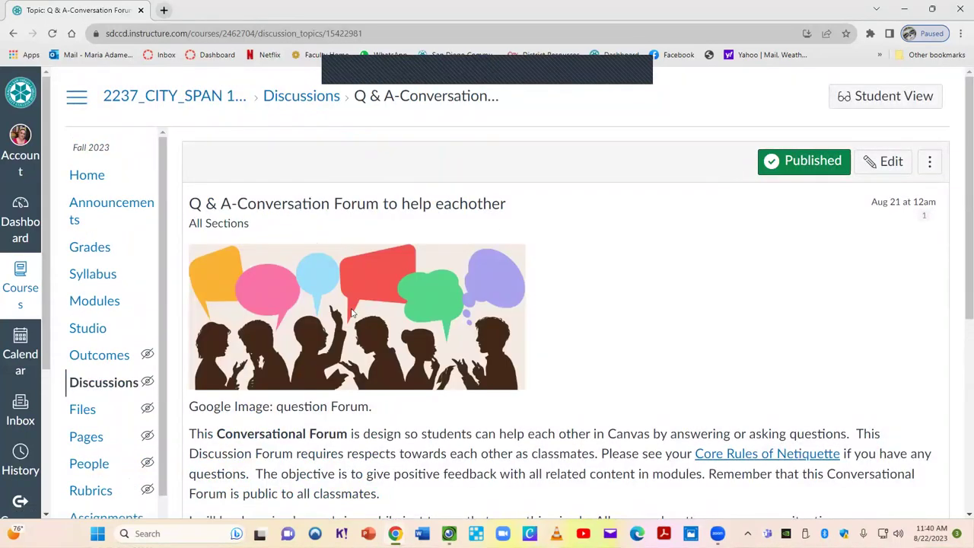
{"action": "scroll", "coordinate": [423, 380], "scroll_direction": "down", "scroll_amount": 5}
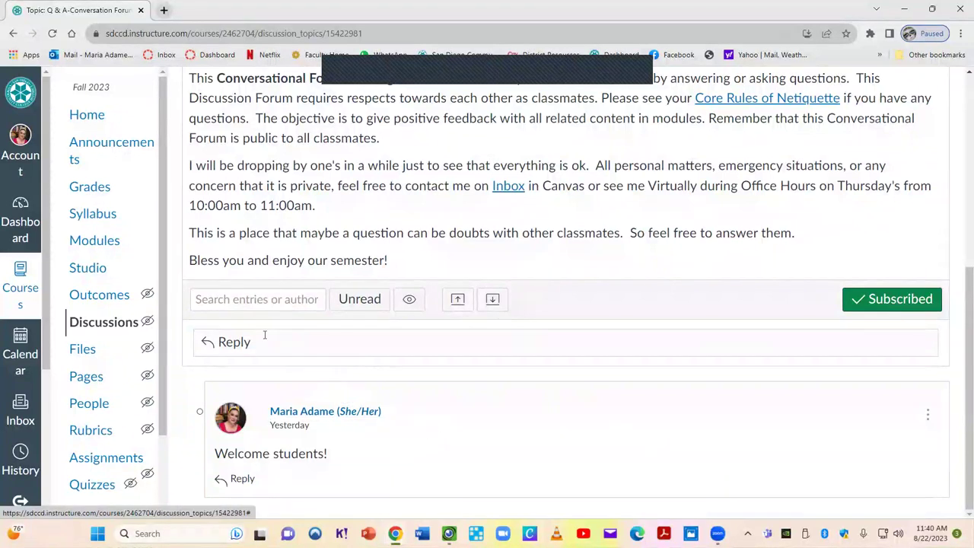
{"action": "left_click", "coordinate": [15, 38]}
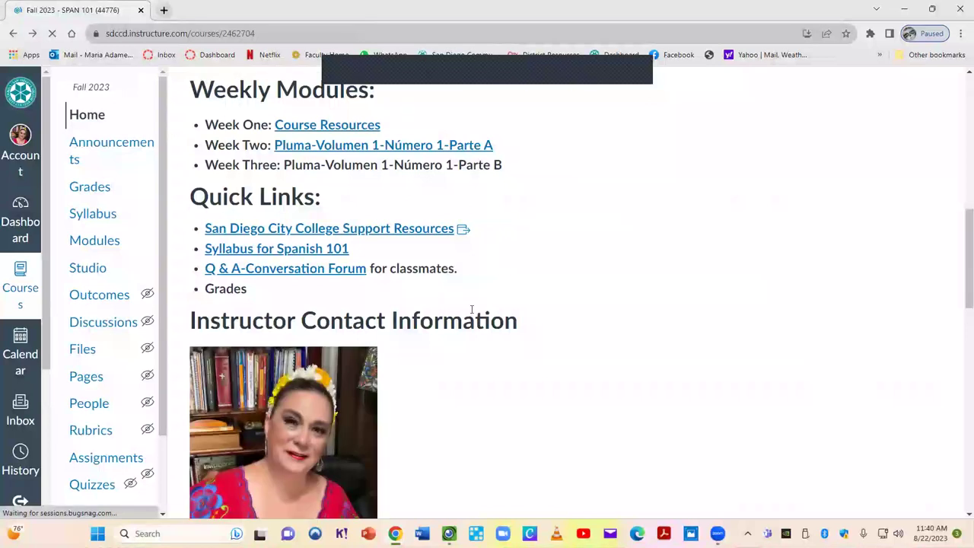
Review the instructor contact information, class schedule meetings and Zoom recommendations on the course home page.
{"action": "scroll", "coordinate": [556, 276], "scroll_direction": "down", "scroll_amount": 4}
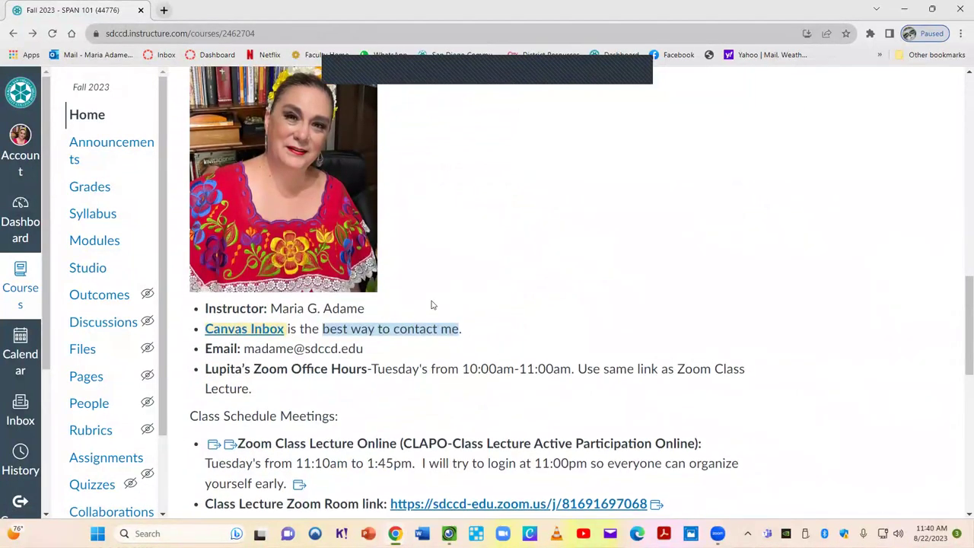
{"action": "scroll", "coordinate": [430, 305], "scroll_direction": "down", "scroll_amount": 1}
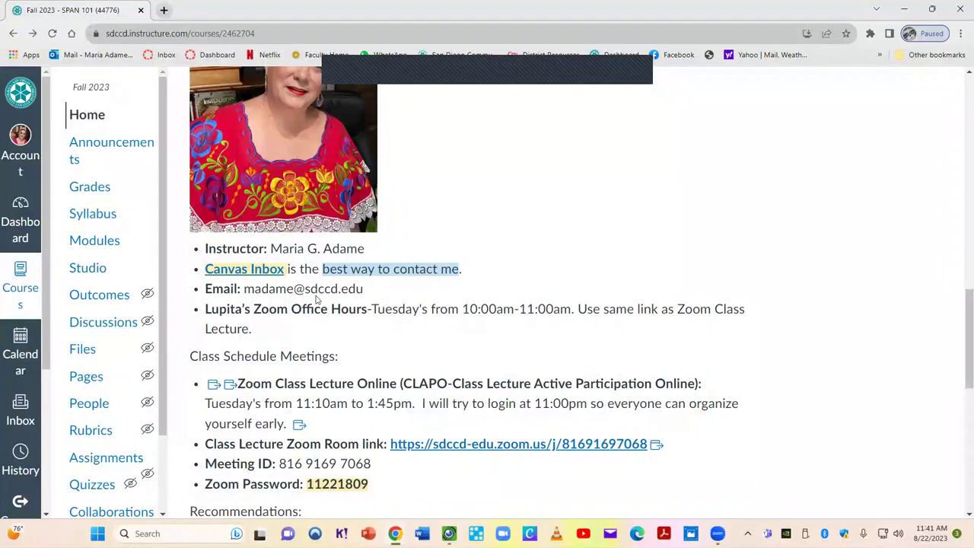
{"action": "scroll", "coordinate": [316, 306], "scroll_direction": "down", "scroll_amount": 1}
{"action": "scroll", "coordinate": [357, 280], "scroll_direction": "down", "scroll_amount": 1}
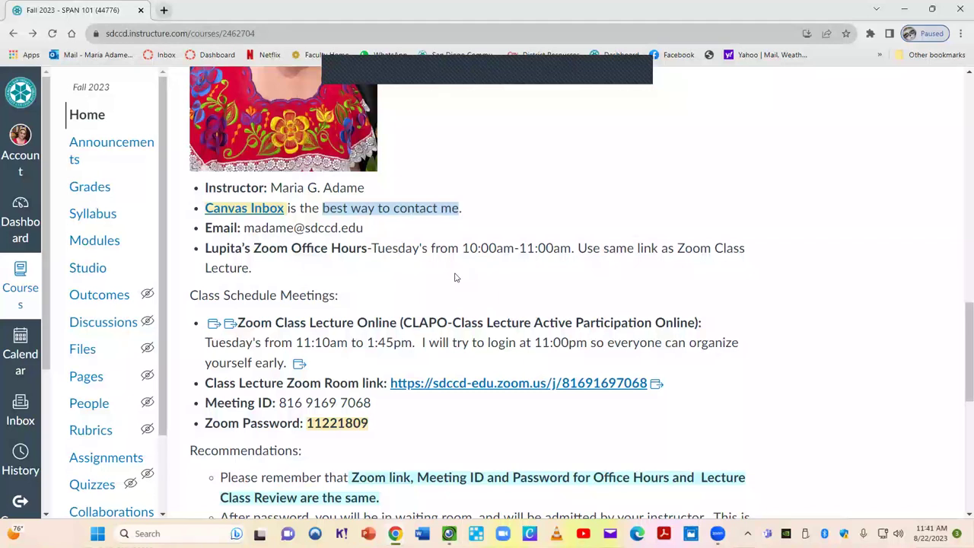
{"action": "scroll", "coordinate": [312, 297], "scroll_direction": "down", "scroll_amount": 1}
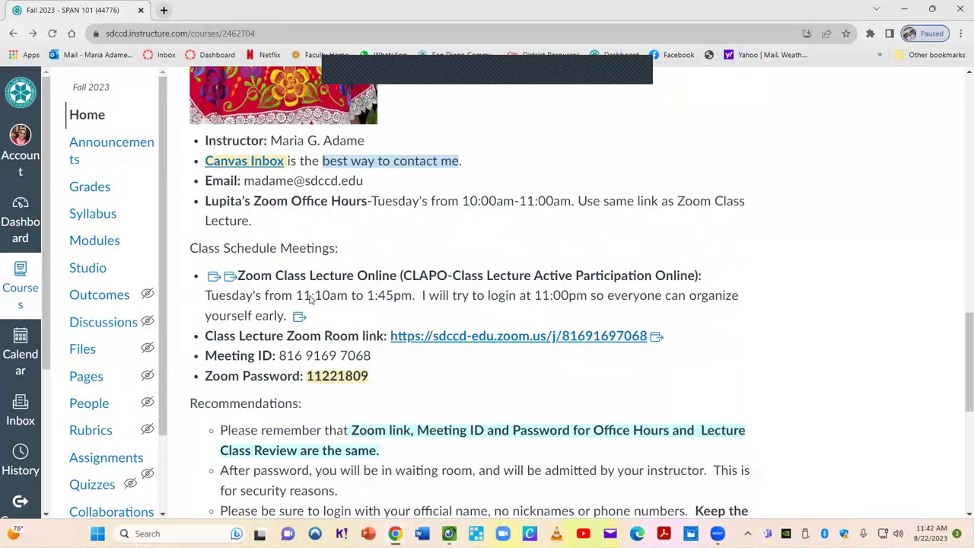
{"action": "scroll", "coordinate": [316, 293], "scroll_direction": "down", "scroll_amount": 1}
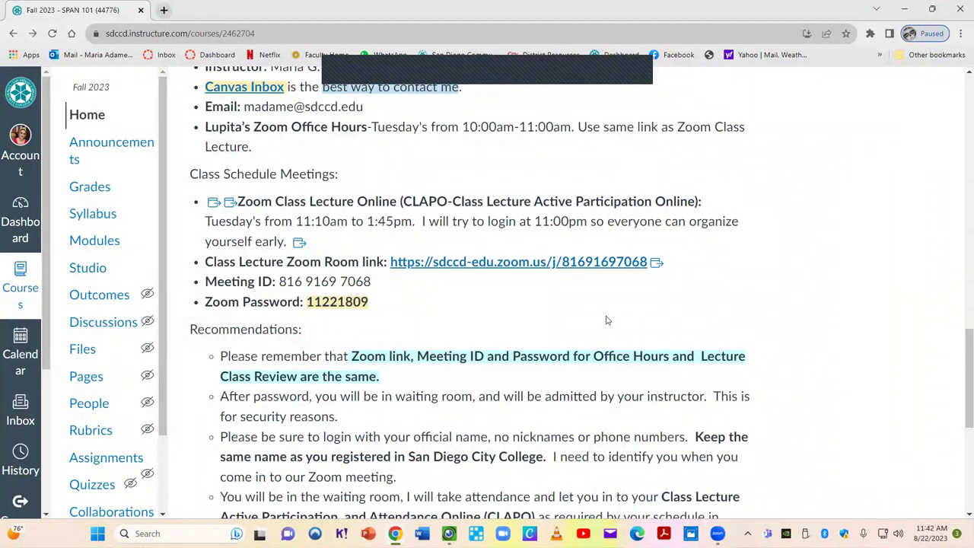
{"action": "scroll", "coordinate": [606, 320], "scroll_direction": "down", "scroll_amount": 2}
{"action": "scroll", "coordinate": [606, 315], "scroll_direction": "down", "scroll_amount": 2}
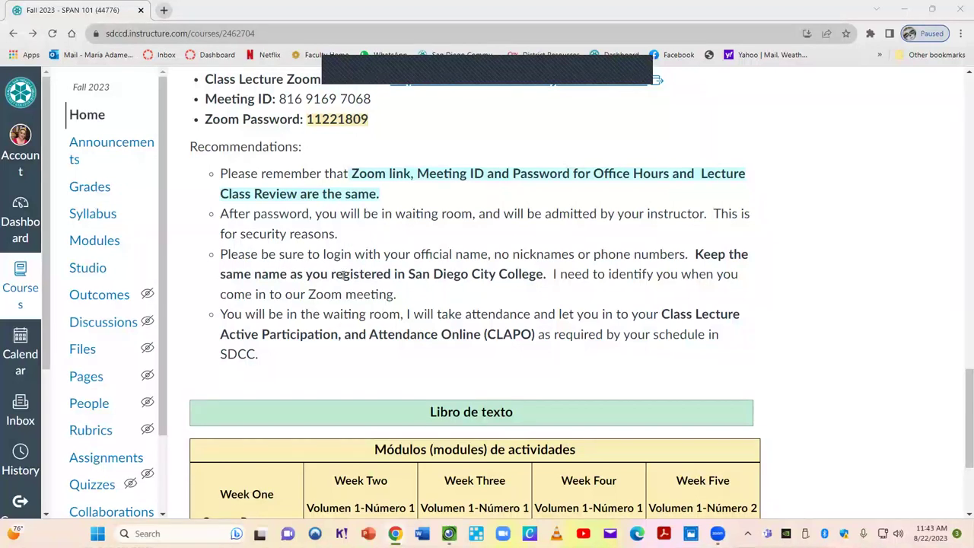
{"action": "scroll", "coordinate": [256, 171], "scroll_direction": "down", "scroll_amount": 1}
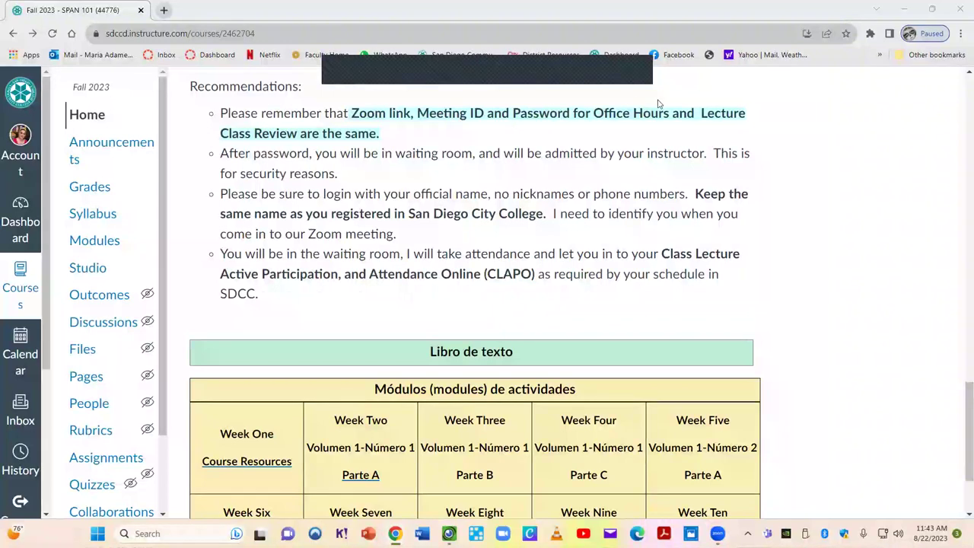
Try to open the Week One Course Resources link in the home page's modules table, and return to the home page.
{"action": "left_click_drag", "start_coordinate": [953, 393], "coordinate": [960, 114]}
{"action": "scroll", "coordinate": [960, 114], "scroll_direction": "down", "scroll_amount": 3}
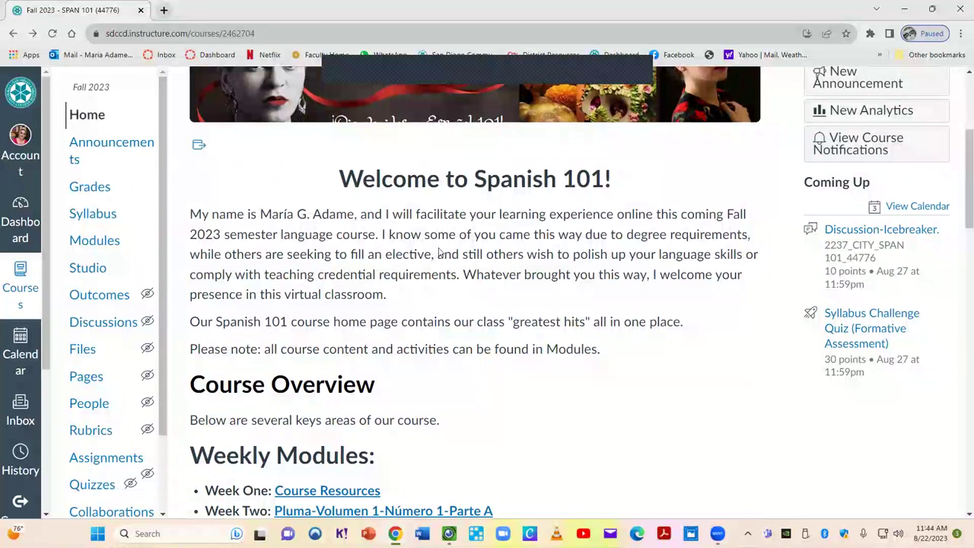
{"action": "scroll", "coordinate": [438, 253], "scroll_direction": "down", "scroll_amount": 5}
{"action": "scroll", "coordinate": [438, 252], "scroll_direction": "down", "scroll_amount": 10}
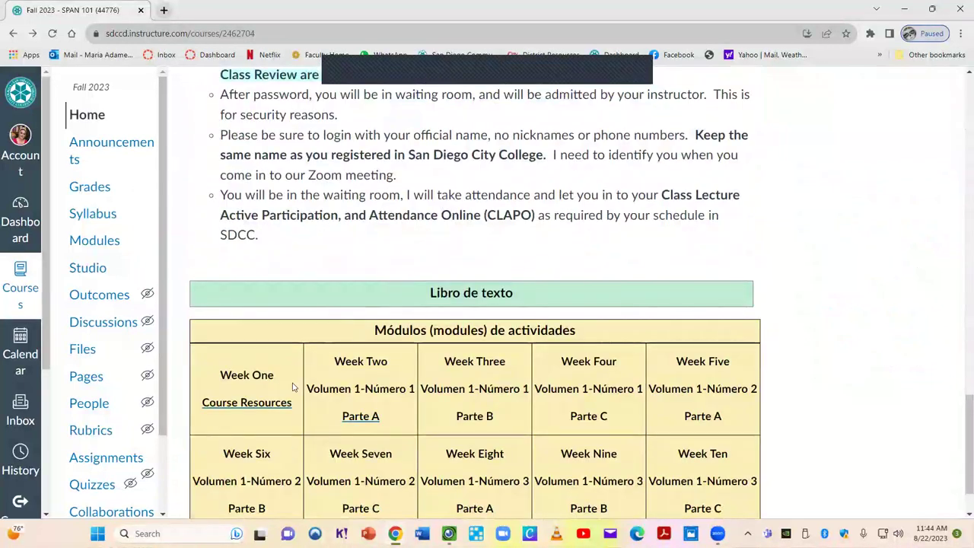
{"action": "left_click", "coordinate": [245, 405]}
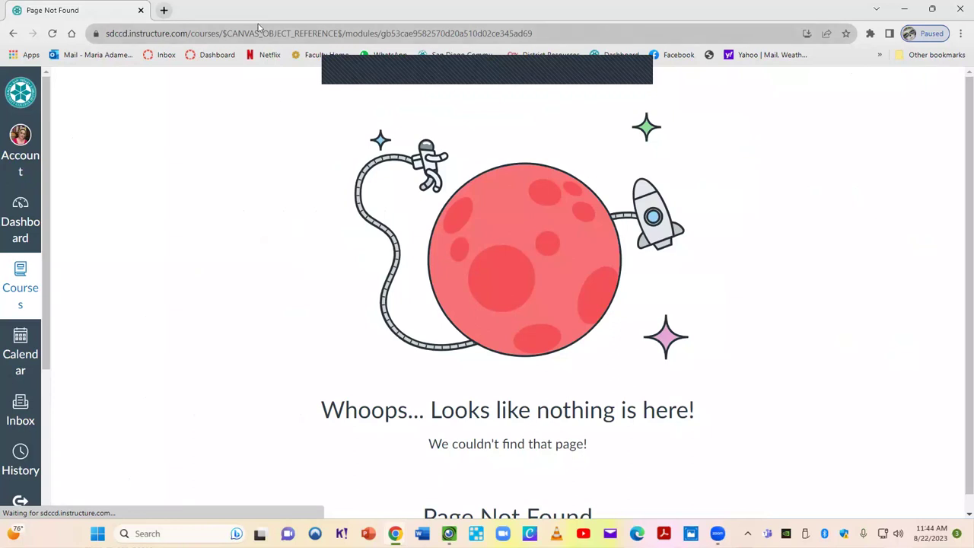
{"action": "left_click", "coordinate": [14, 34]}
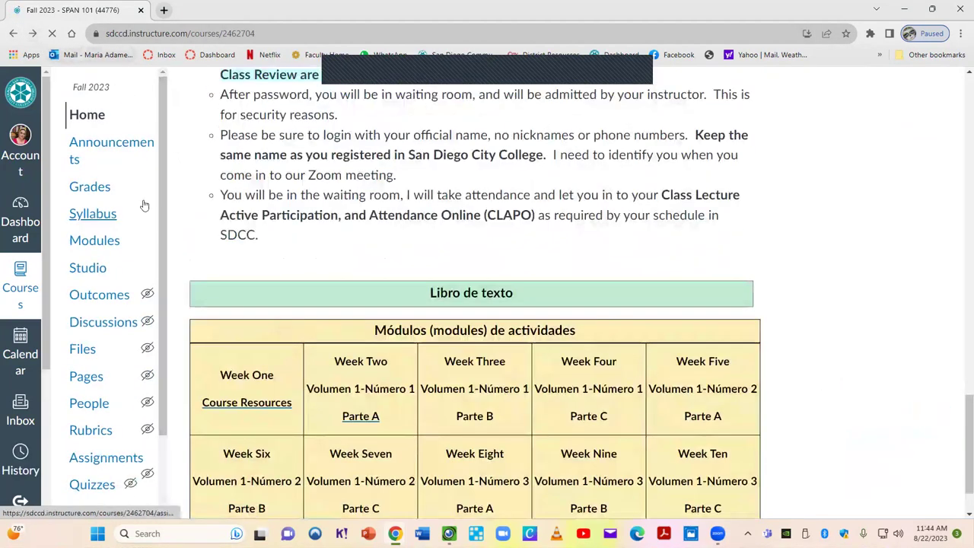
Publish the Zoom Class Lectures module and all items without re-locking modules, and unpublish its Class Lecture Active Participation and Attendance Online assignment.
{"action": "left_click", "coordinate": [91, 249]}
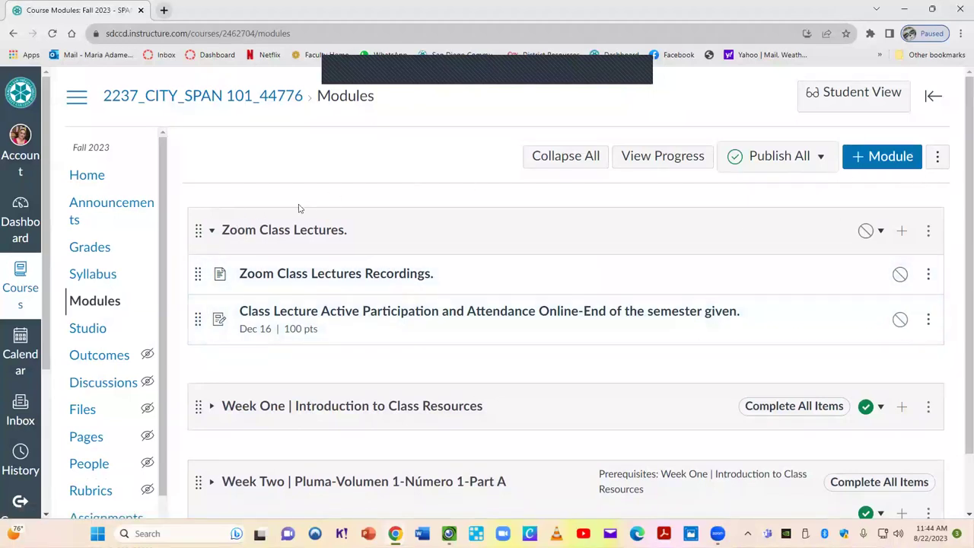
{"action": "left_click", "coordinate": [221, 236]}
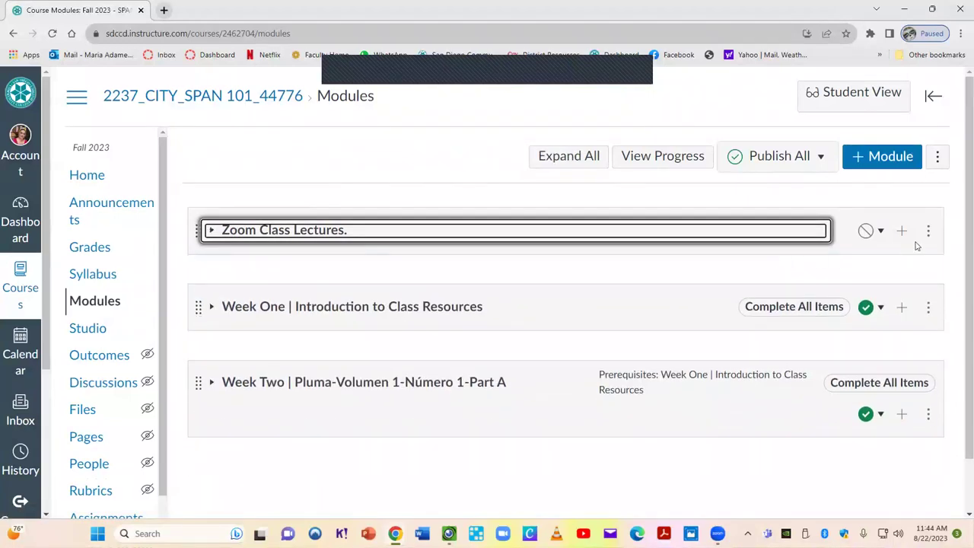
{"action": "left_click", "coordinate": [867, 232]}
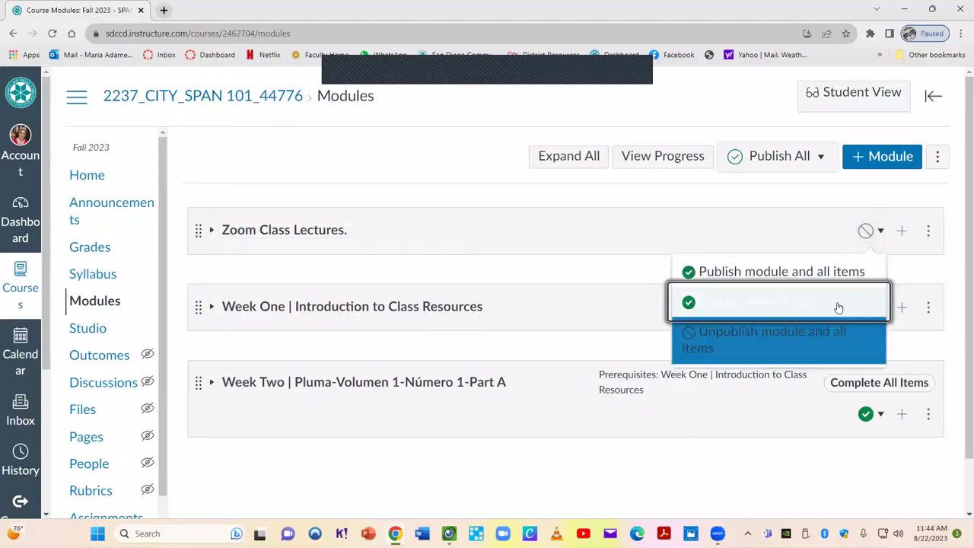
{"action": "left_click", "coordinate": [786, 274]}
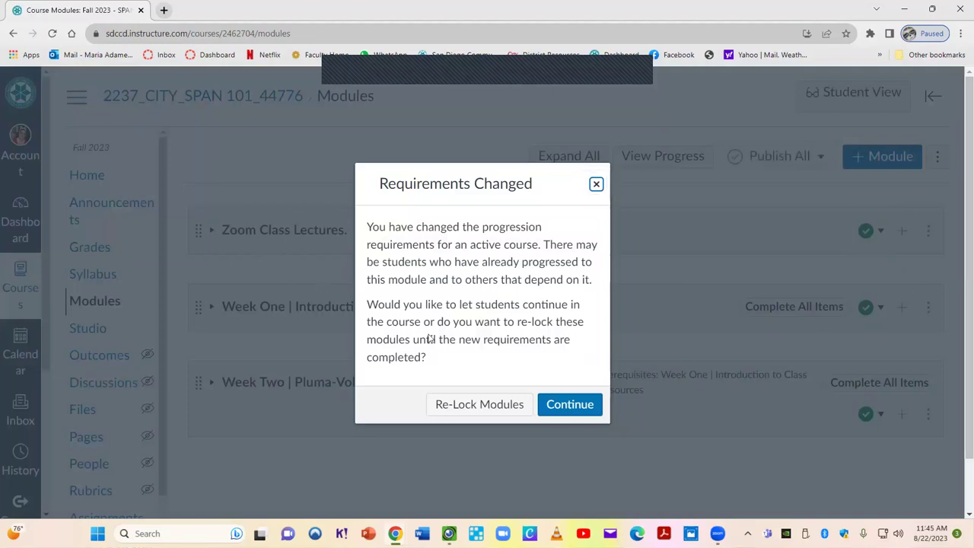
{"action": "left_click", "coordinate": [570, 406]}
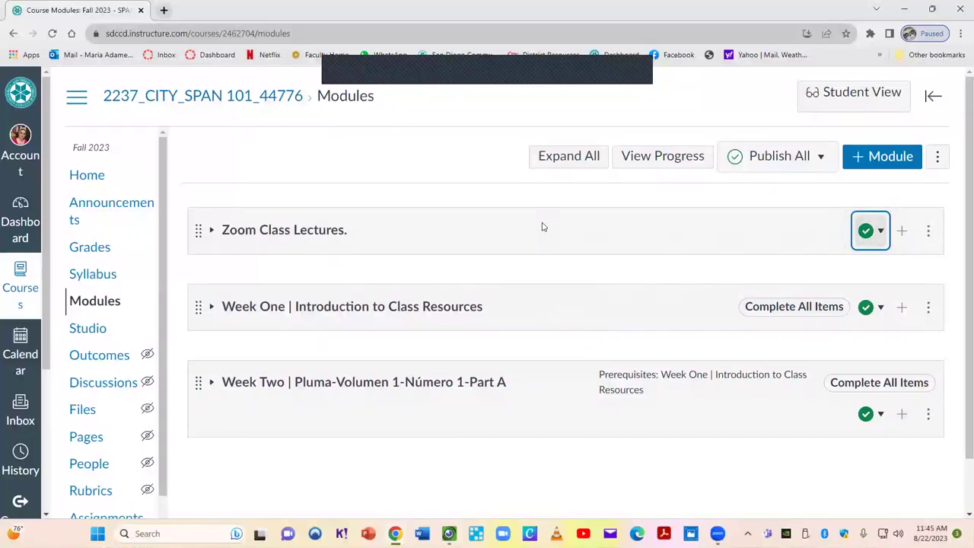
{"action": "left_click", "coordinate": [212, 232]}
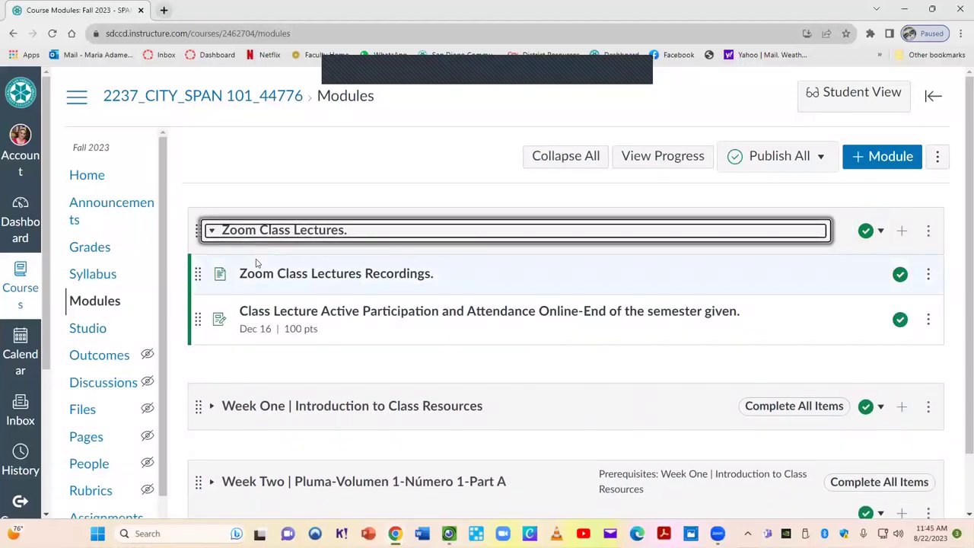
{"action": "left_click", "coordinate": [900, 320]}
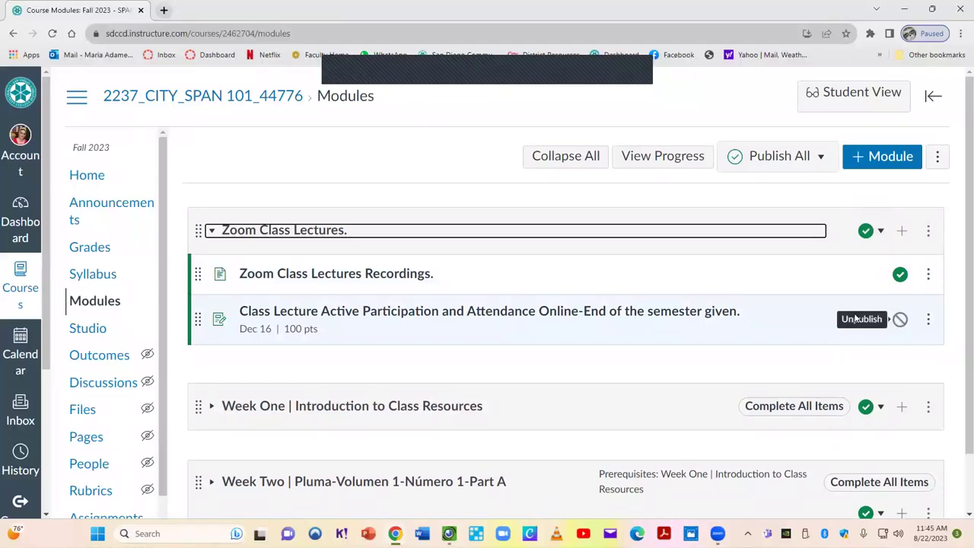
View the Zoom Class Lectures Recordings page and go back by way of the course home page to the modules list.
{"action": "left_click", "coordinate": [243, 276]}
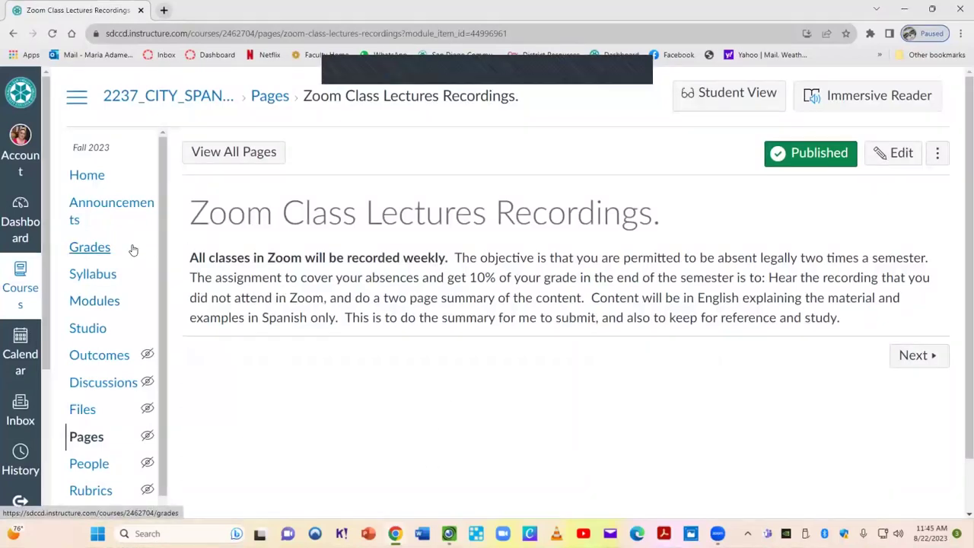
{"action": "left_click", "coordinate": [87, 175]}
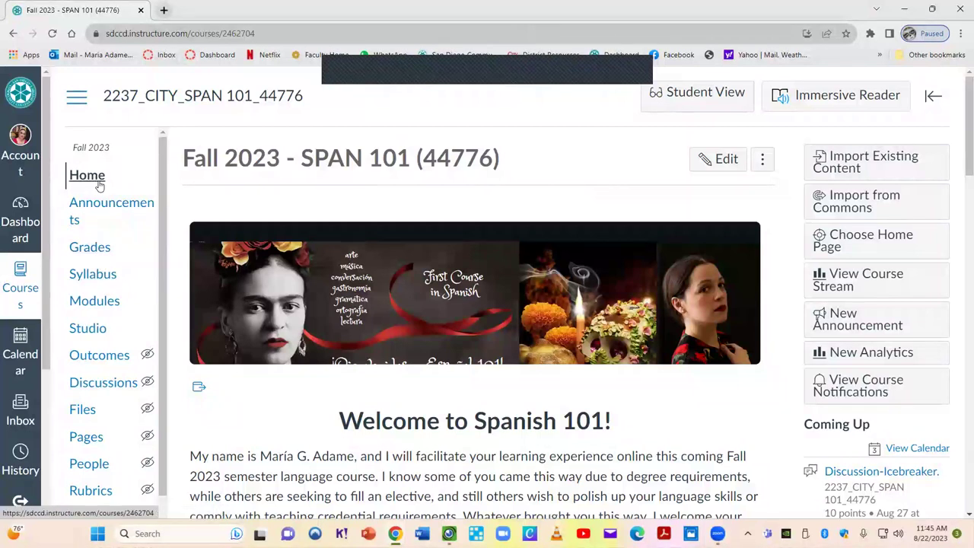
{"action": "left_click", "coordinate": [97, 302]}
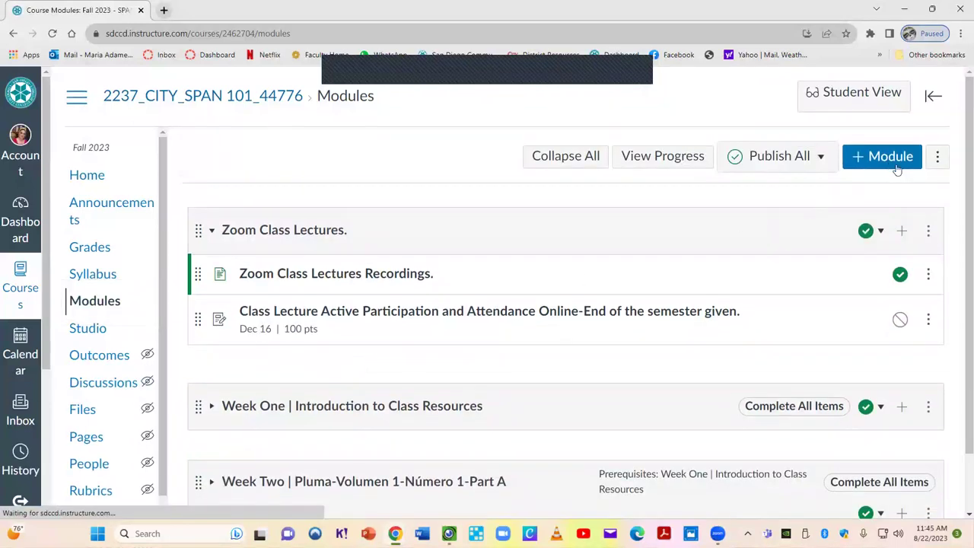
Expand the Week One | Introduction to Class Resources module and look through its first pages and Class Requirements items.
{"action": "scroll", "coordinate": [960, 183], "scroll_direction": "down", "scroll_amount": 1}
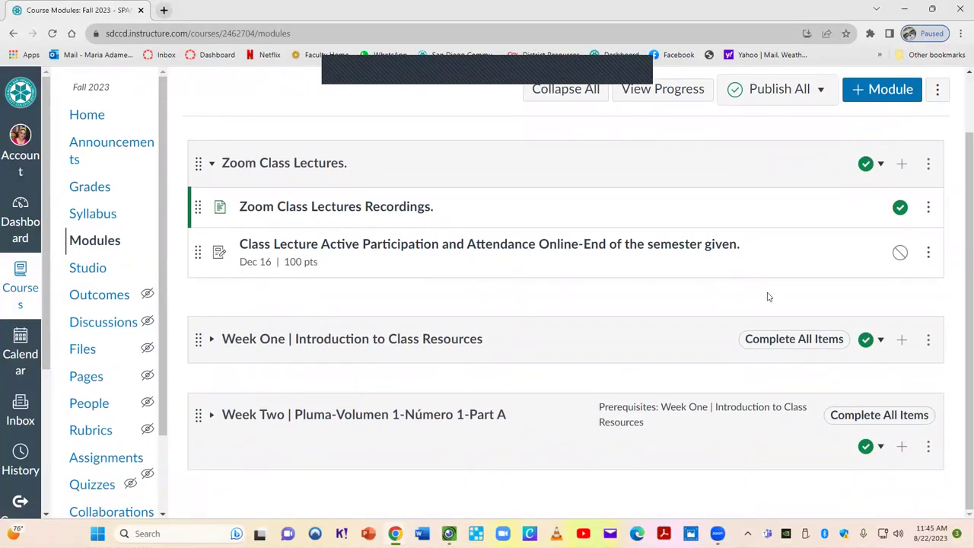
{"action": "left_click", "coordinate": [212, 340]}
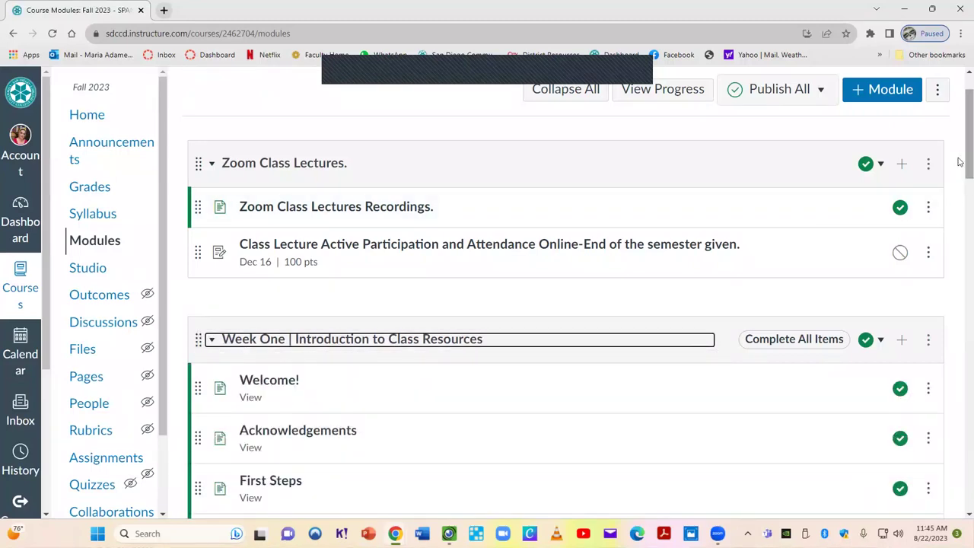
{"action": "scroll", "coordinate": [960, 178], "scroll_direction": "down", "scroll_amount": 2}
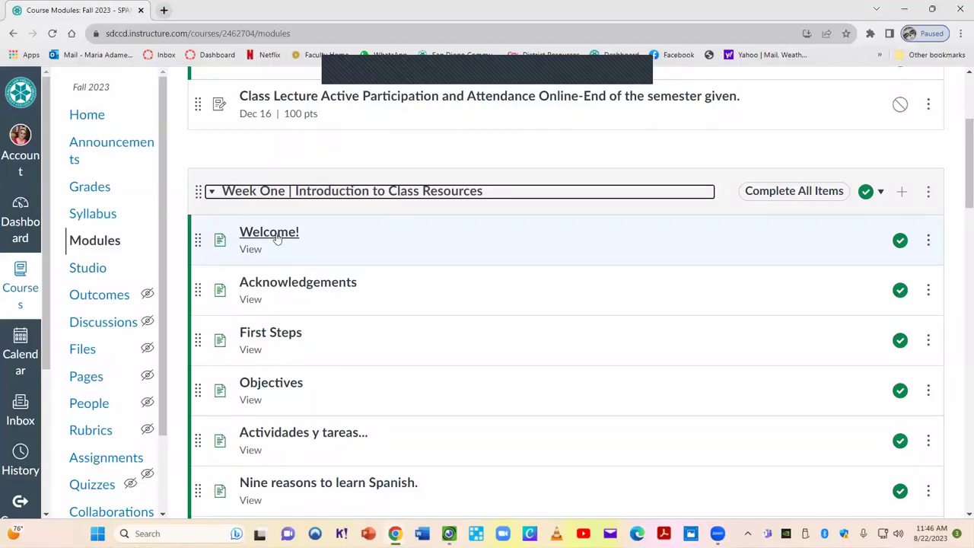
{"action": "scroll", "coordinate": [280, 251], "scroll_direction": "down", "scroll_amount": 7}
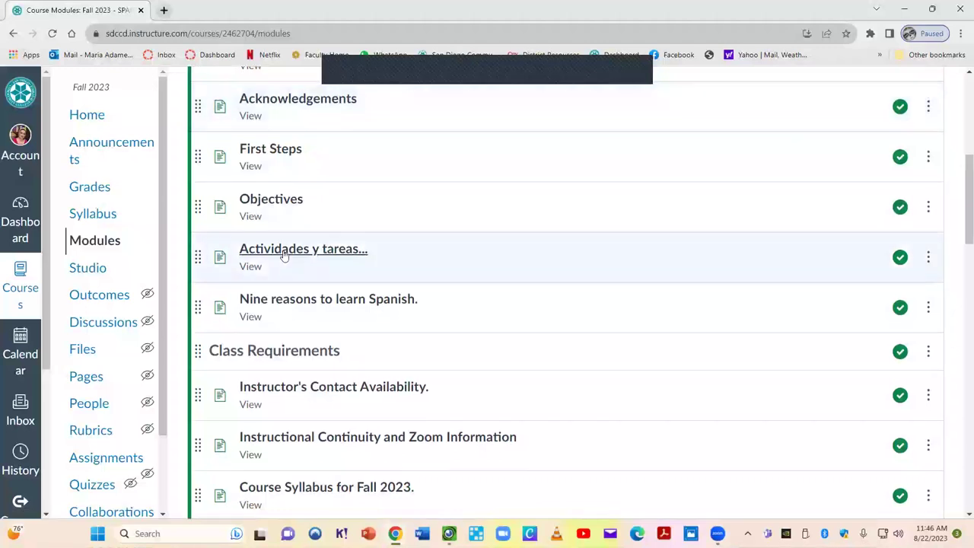
{"action": "left_click_drag", "start_coordinate": [964, 278], "coordinate": [968, 114]}
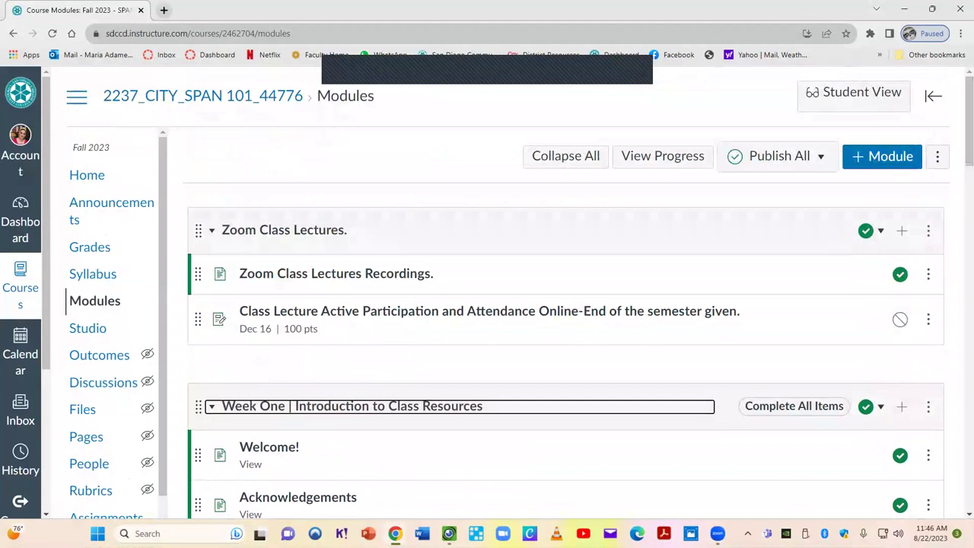
Switch the modules list to Student View and examine the Week One items, from Welcome! to the Discusión section and back to Class Requirements.
{"action": "left_click", "coordinate": [846, 95]}
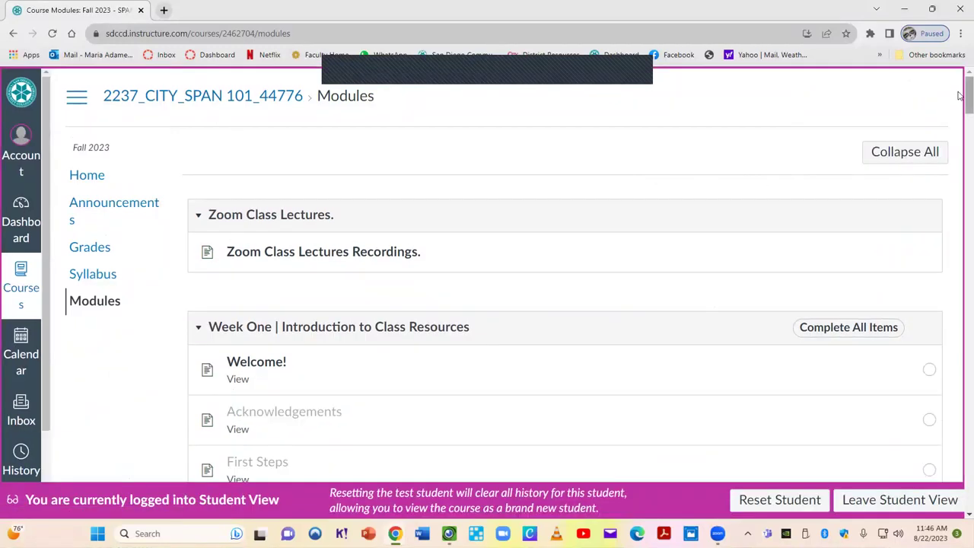
{"action": "scroll", "coordinate": [960, 114], "scroll_direction": "down", "scroll_amount": 3}
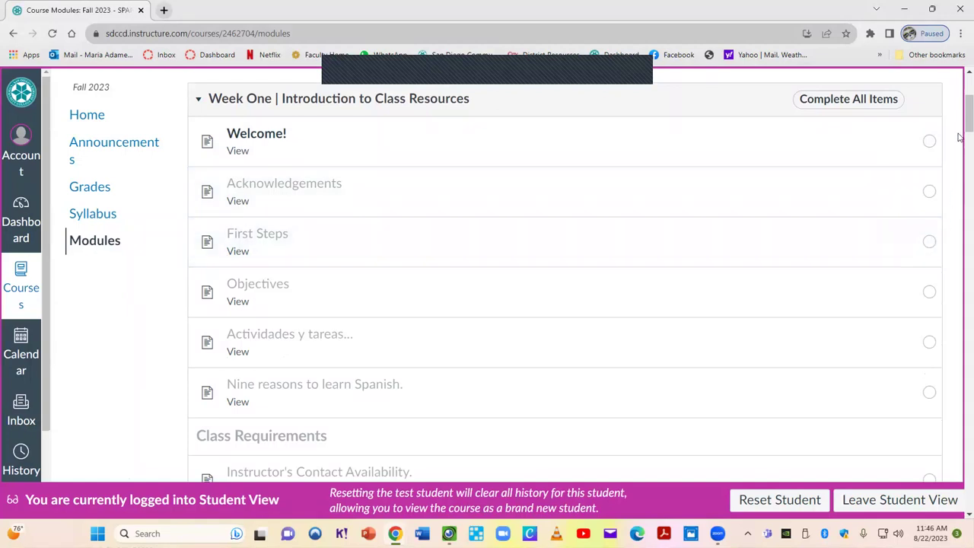
{"action": "scroll", "coordinate": [959, 136], "scroll_direction": "down", "scroll_amount": 2}
{"action": "left_click_drag", "start_coordinate": [959, 136], "coordinate": [947, 243]}
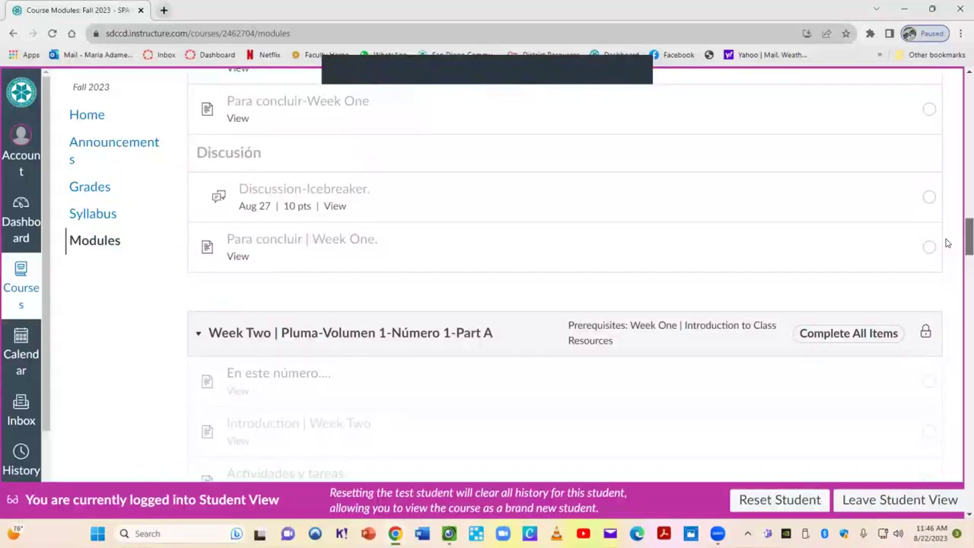
{"action": "left_click_drag", "start_coordinate": [947, 244], "coordinate": [944, 220]}
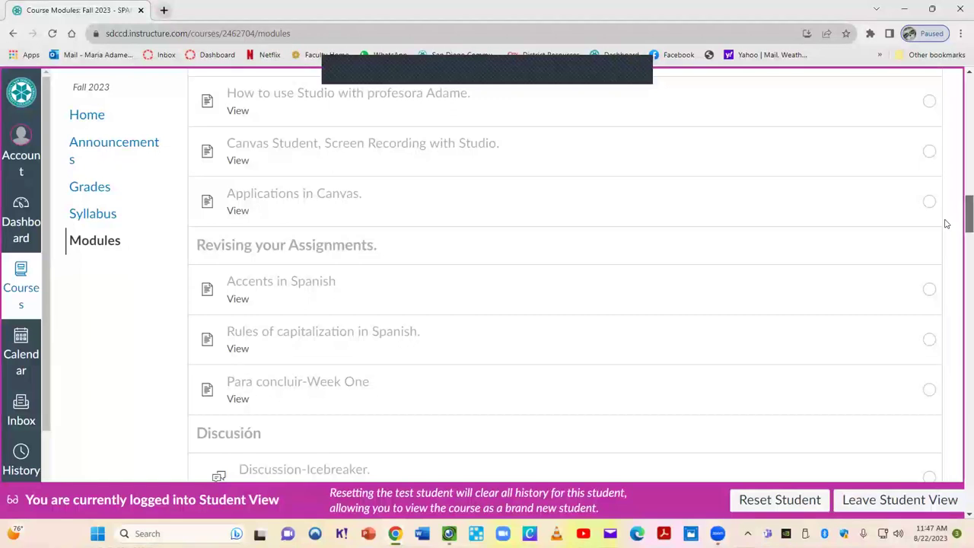
{"action": "scroll", "coordinate": [945, 223], "scroll_direction": "down", "scroll_amount": 1}
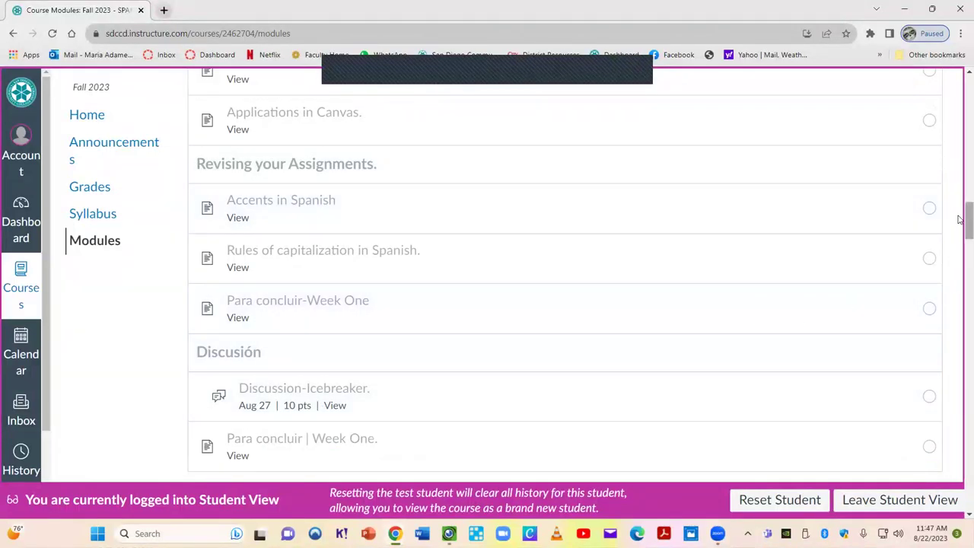
{"action": "scroll", "coordinate": [957, 190], "scroll_direction": "up", "scroll_amount": 5}
{"action": "scroll", "coordinate": [959, 183], "scroll_direction": "up", "scroll_amount": 3}
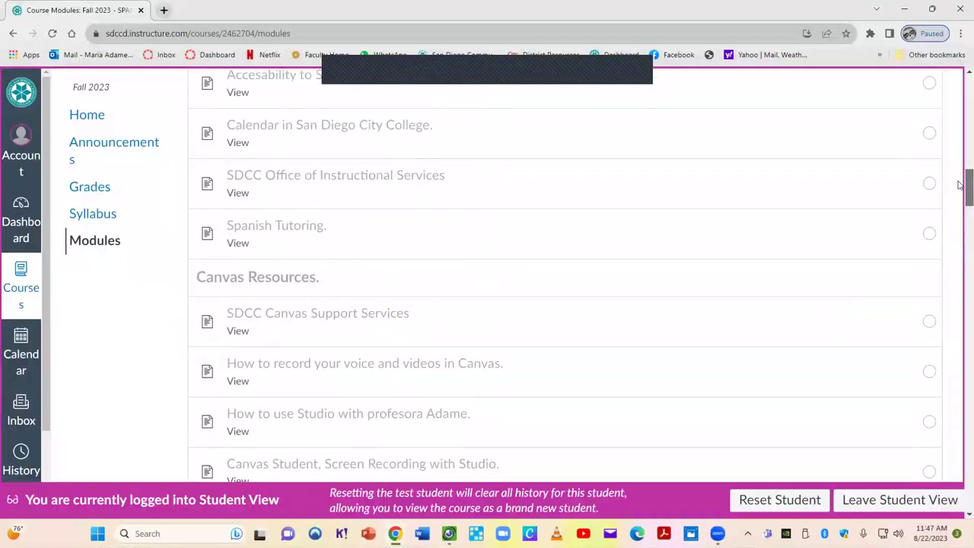
{"action": "scroll", "coordinate": [958, 173], "scroll_direction": "up", "scroll_amount": 4}
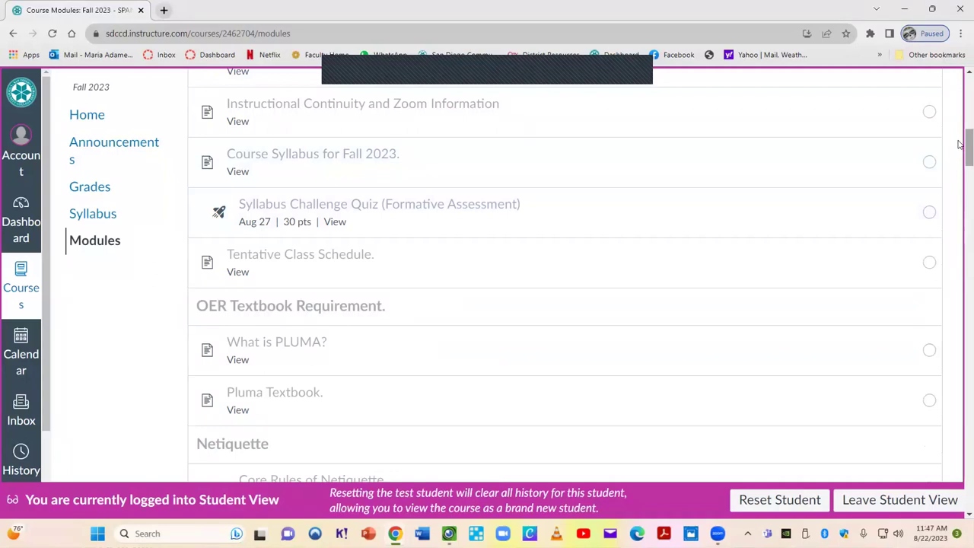
Check the end of Week One and the prerequisites of the Week Two module as a student, and leave Student View.
{"action": "left_click_drag", "start_coordinate": [960, 144], "coordinate": [957, 233]}
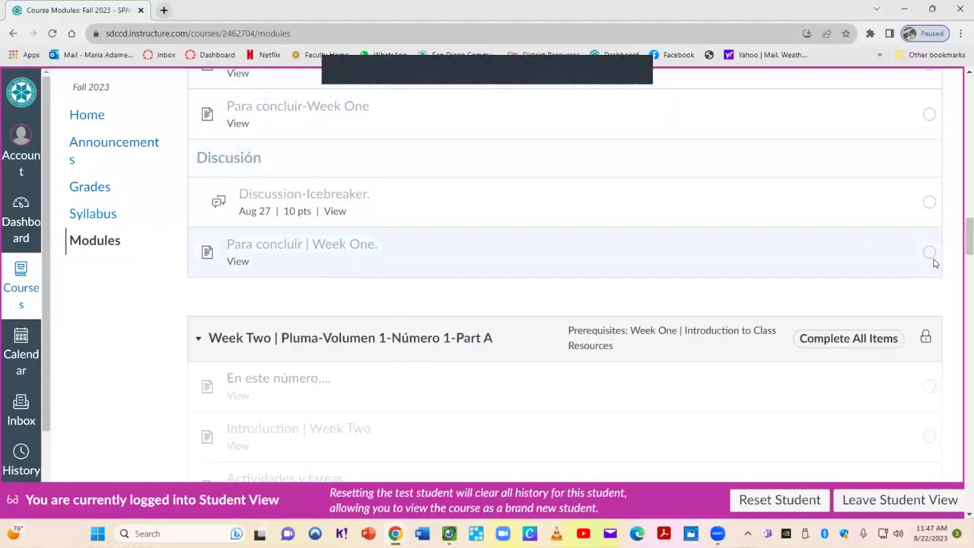
{"action": "mouse_move", "coordinate": [931, 203]}
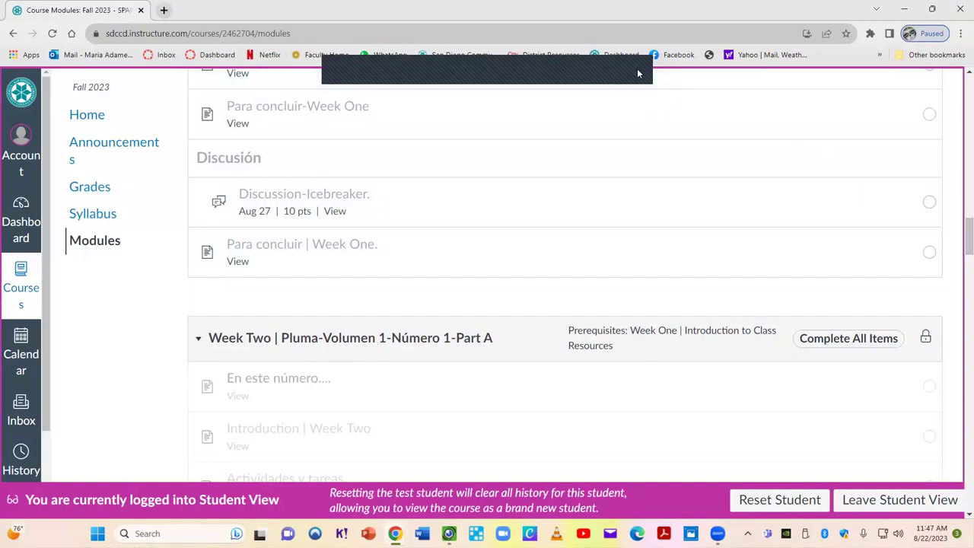
{"action": "left_click_drag", "start_coordinate": [962, 230], "coordinate": [959, 297]}
{"action": "left_click", "coordinate": [900, 499]}
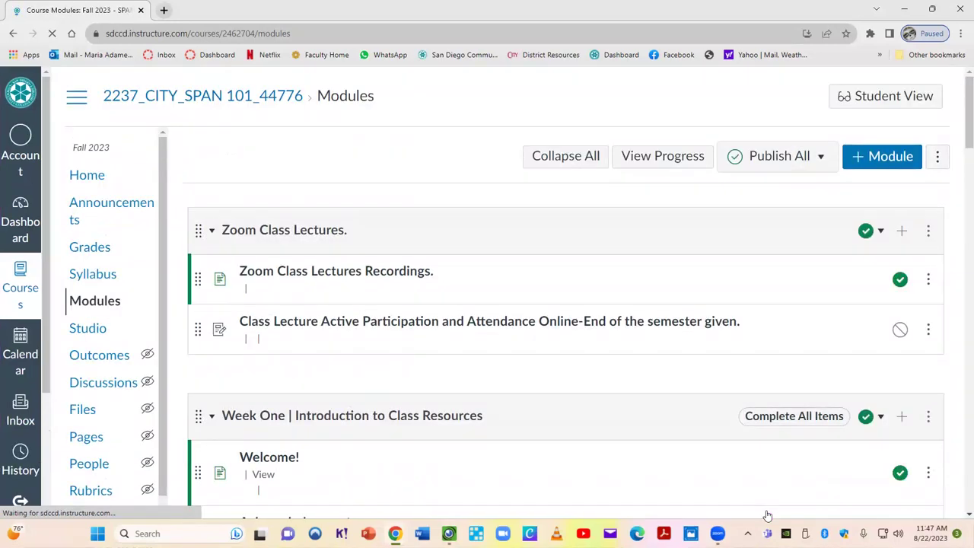
Try to open the Recursos de la clase (Course Resources) link below the home page's modules table, and return to the home page.
{"action": "left_click", "coordinate": [85, 182]}
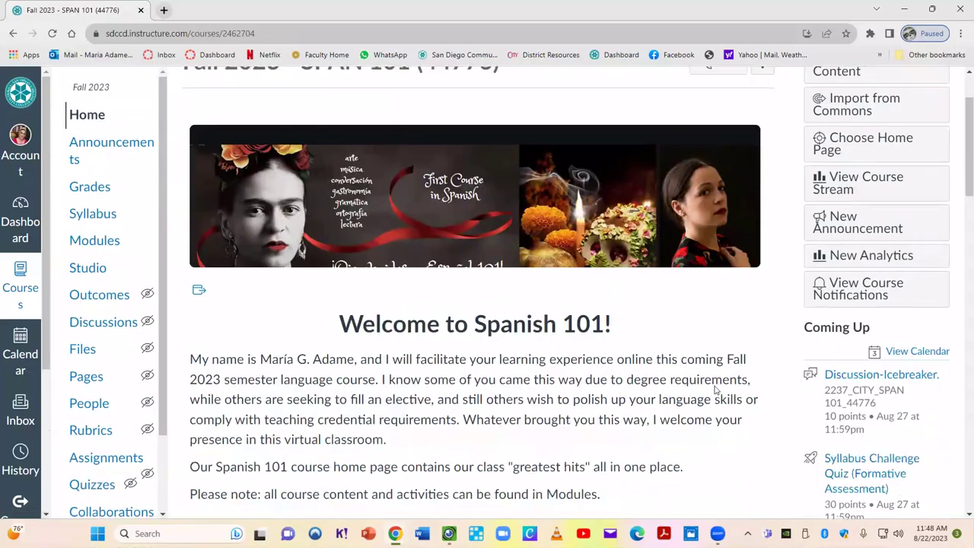
{"action": "scroll", "coordinate": [717, 387], "scroll_direction": "down", "scroll_amount": 3}
{"action": "scroll", "coordinate": [714, 390], "scroll_direction": "down", "scroll_amount": 10}
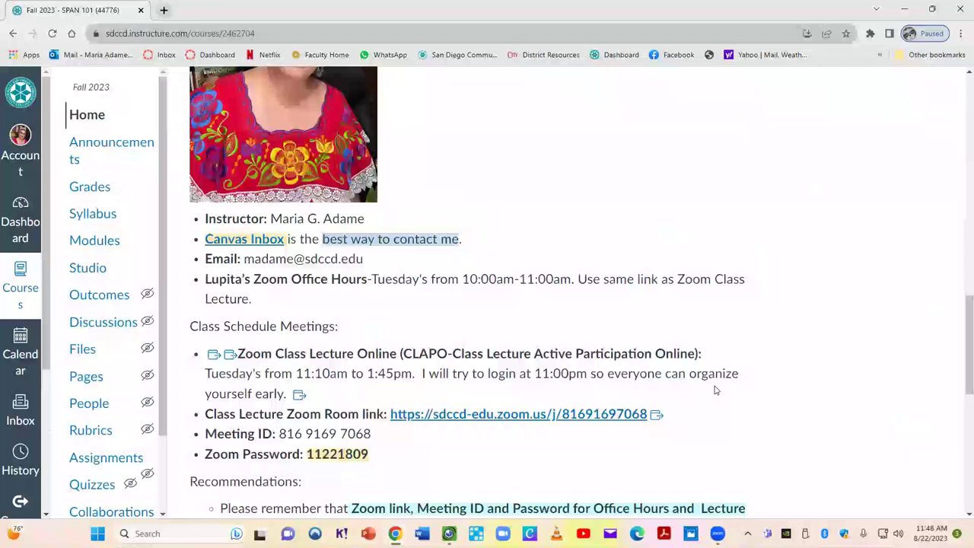
{"action": "scroll", "coordinate": [714, 391], "scroll_direction": "down", "scroll_amount": 3}
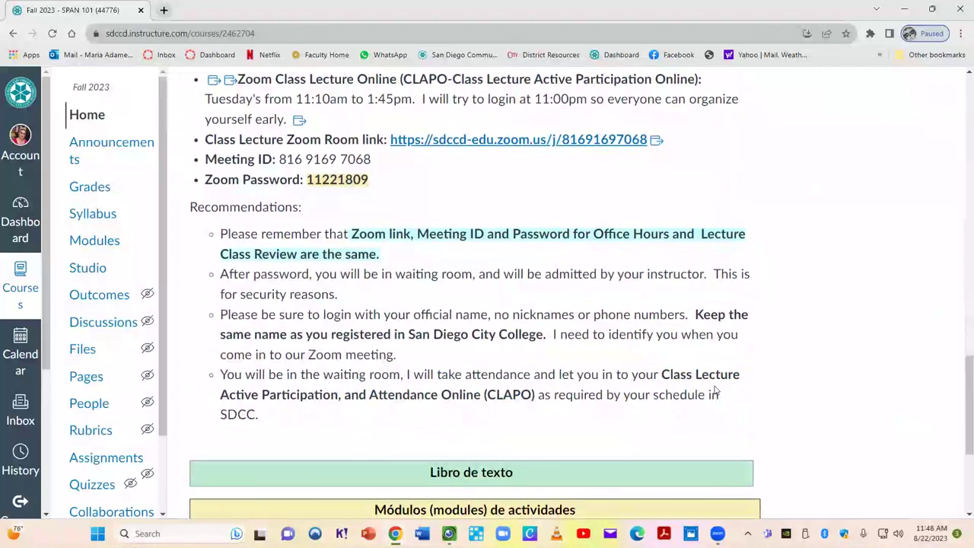
{"action": "scroll", "coordinate": [715, 389], "scroll_direction": "down", "scroll_amount": 3}
{"action": "scroll", "coordinate": [715, 387], "scroll_direction": "down", "scroll_amount": 1}
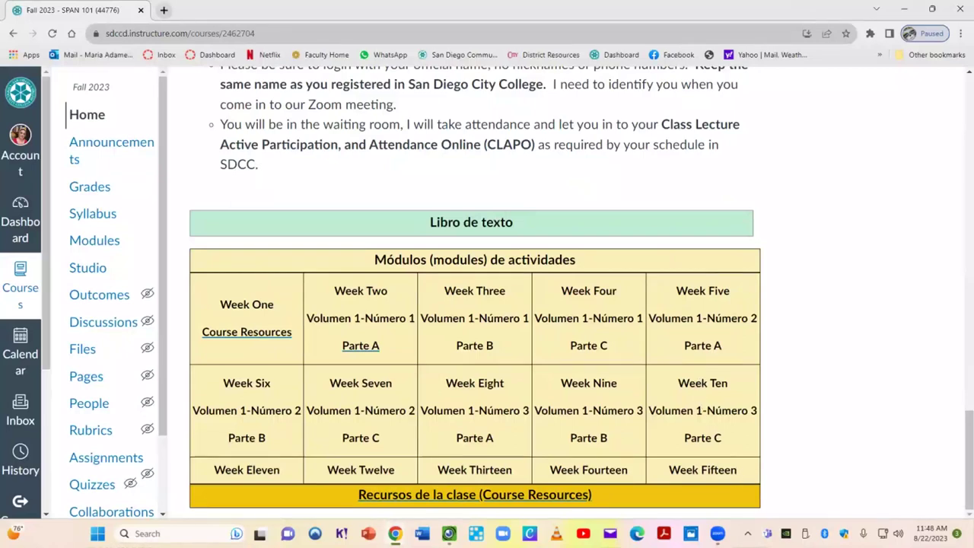
{"action": "left_click", "coordinate": [414, 496]}
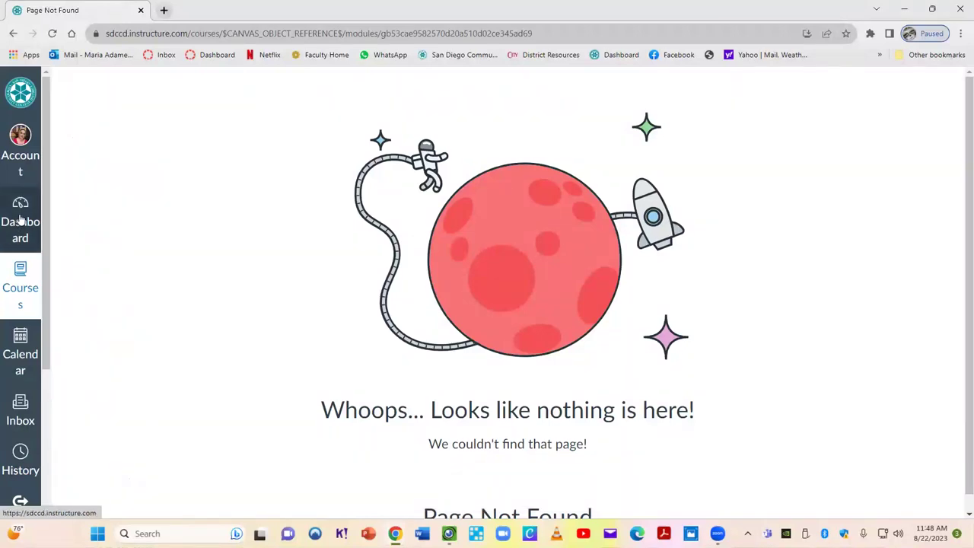
{"action": "left_click", "coordinate": [14, 35]}
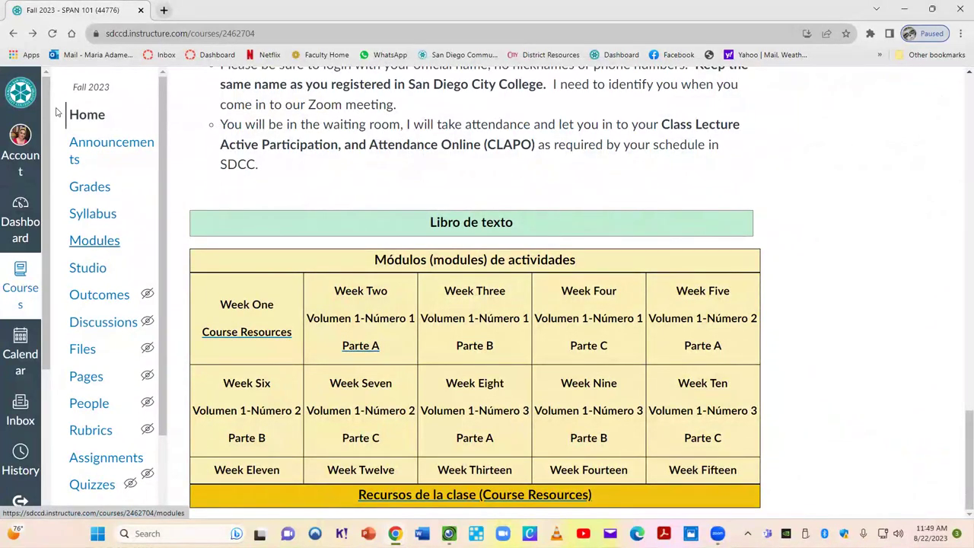
Reload the course home page and review it from the welcome banner down to the Módulos de actividades table.
{"action": "left_click", "coordinate": [84, 115]}
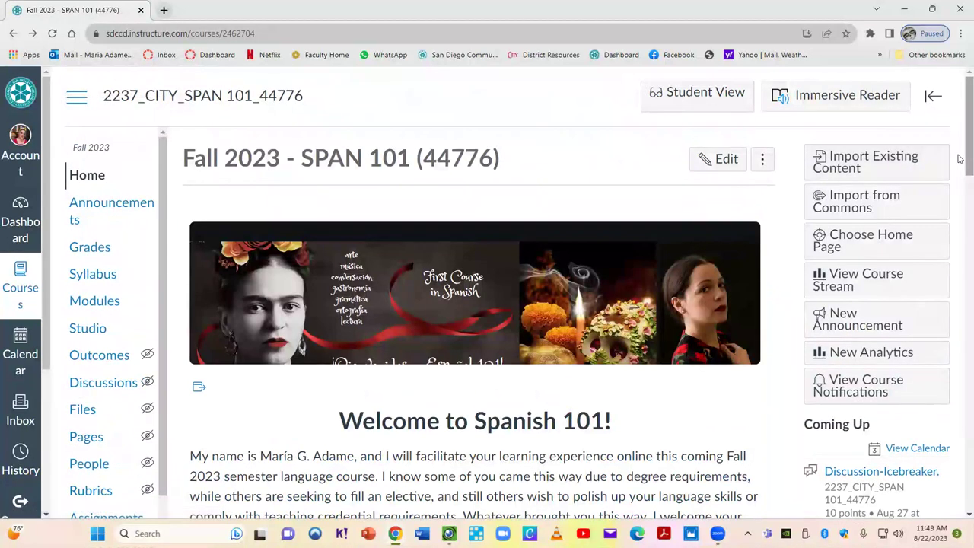
{"action": "scroll", "coordinate": [960, 184], "scroll_direction": "down", "scroll_amount": 2}
{"action": "scroll", "coordinate": [960, 184], "scroll_direction": "up", "scroll_amount": 2}
{"action": "scroll", "coordinate": [959, 184], "scroll_direction": "down", "scroll_amount": 6}
{"action": "scroll", "coordinate": [959, 184], "scroll_direction": "up", "scroll_amount": 5}
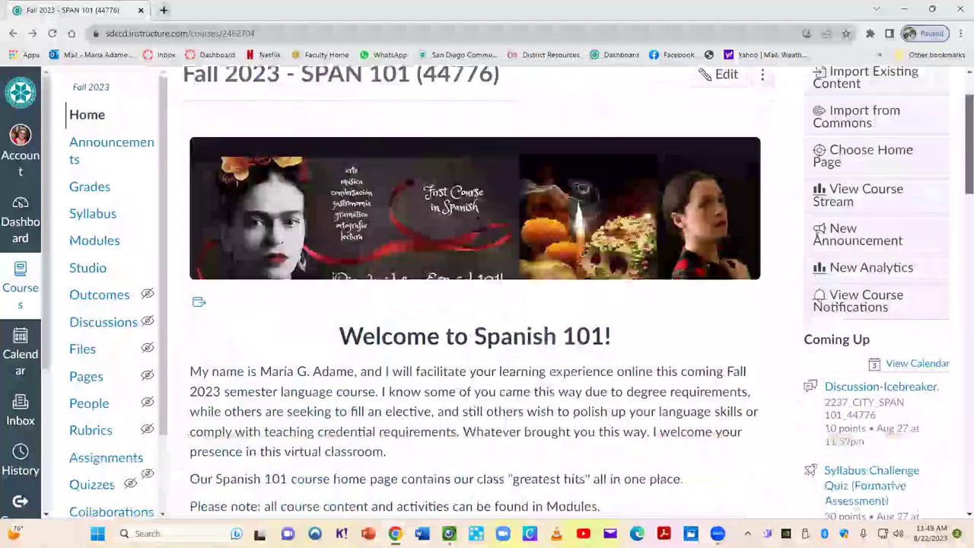
{"action": "scroll", "coordinate": [959, 185], "scroll_direction": "down", "scroll_amount": 2}
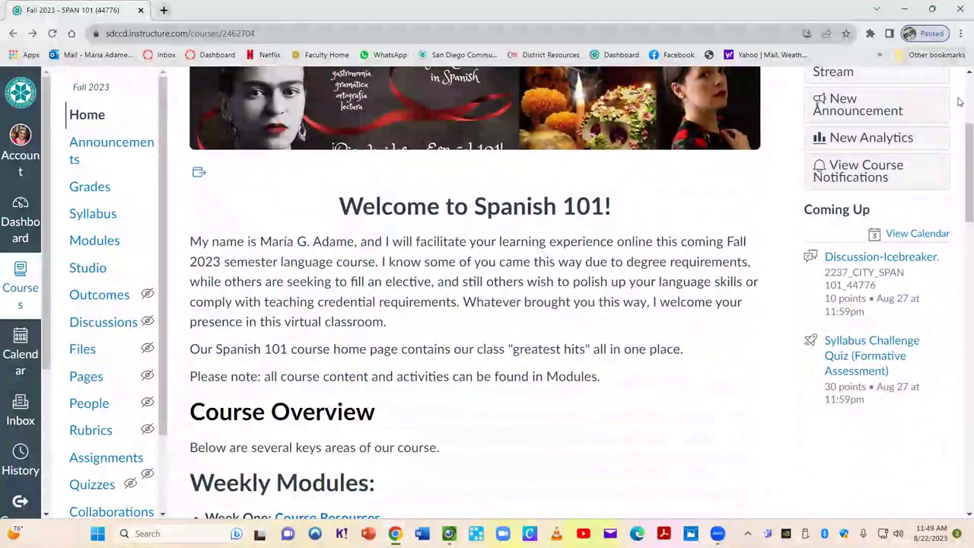
{"action": "scroll", "coordinate": [960, 183], "scroll_direction": "down", "scroll_amount": 2}
{"action": "scroll", "coordinate": [960, 183], "scroll_direction": "down", "scroll_amount": 15}
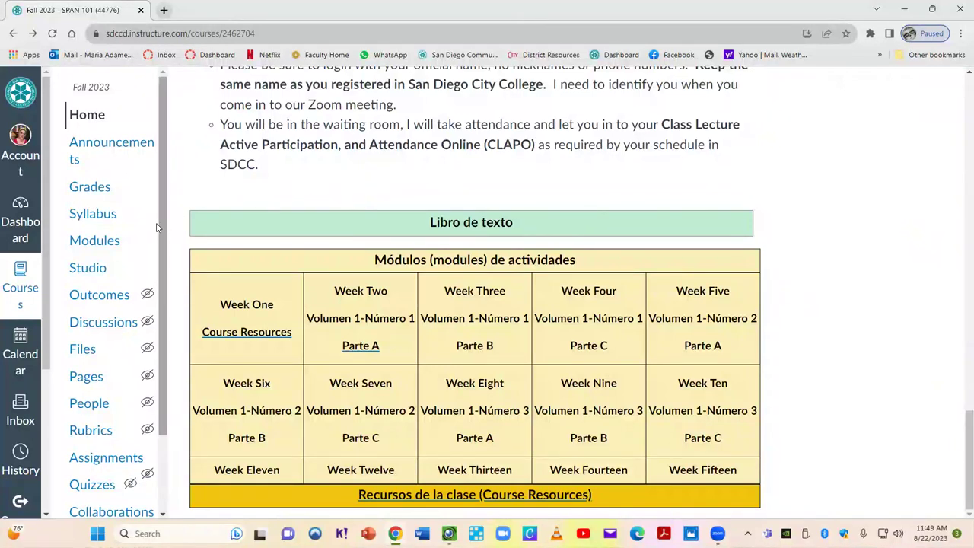
Collapse the Zoom Class Lectures module in the modules list and open Week One's Welcome! page.
{"action": "left_click", "coordinate": [109, 241]}
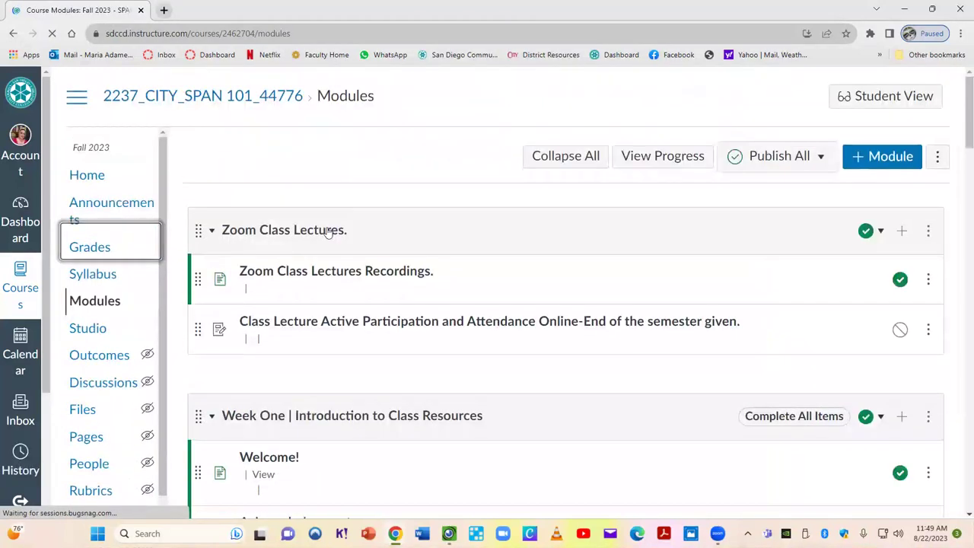
{"action": "left_click", "coordinate": [211, 230]}
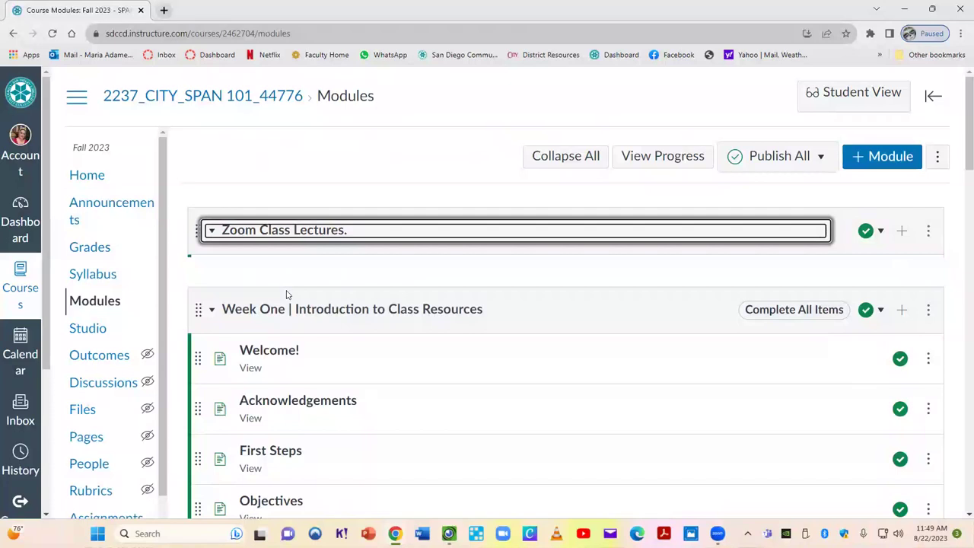
{"action": "scroll", "coordinate": [287, 295], "scroll_direction": "down", "scroll_amount": 1}
{"action": "left_click", "coordinate": [266, 287]}
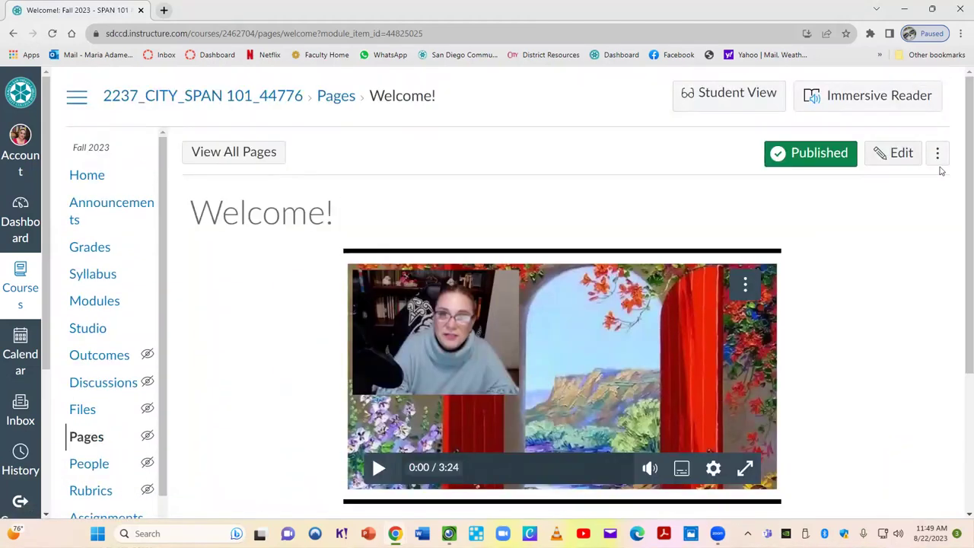
Page through Week One's Welcome!, Acknowledgements, First Steps and Objectives pages in order, up to Actividades y tareas.
{"action": "scroll", "coordinate": [958, 171], "scroll_direction": "down", "scroll_amount": 3}
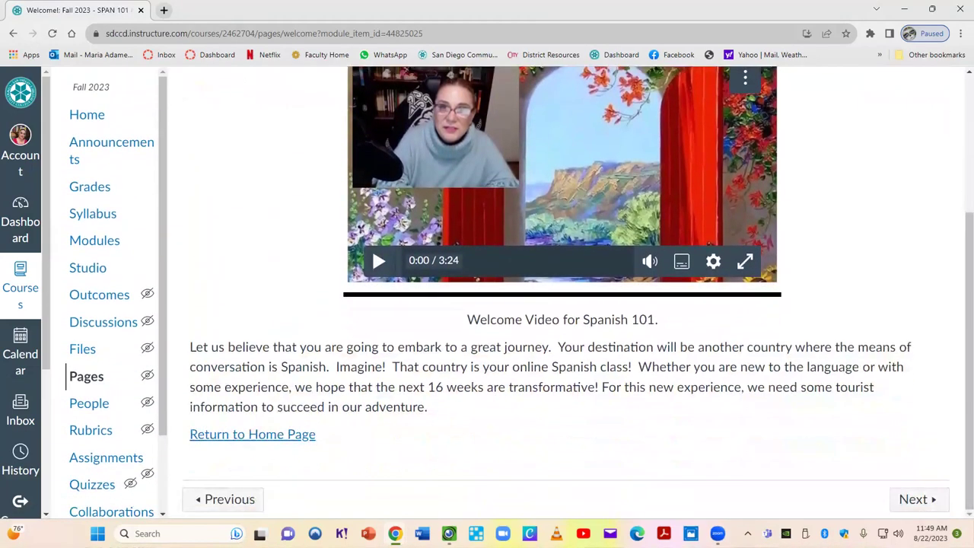
{"action": "left_click", "coordinate": [917, 500]}
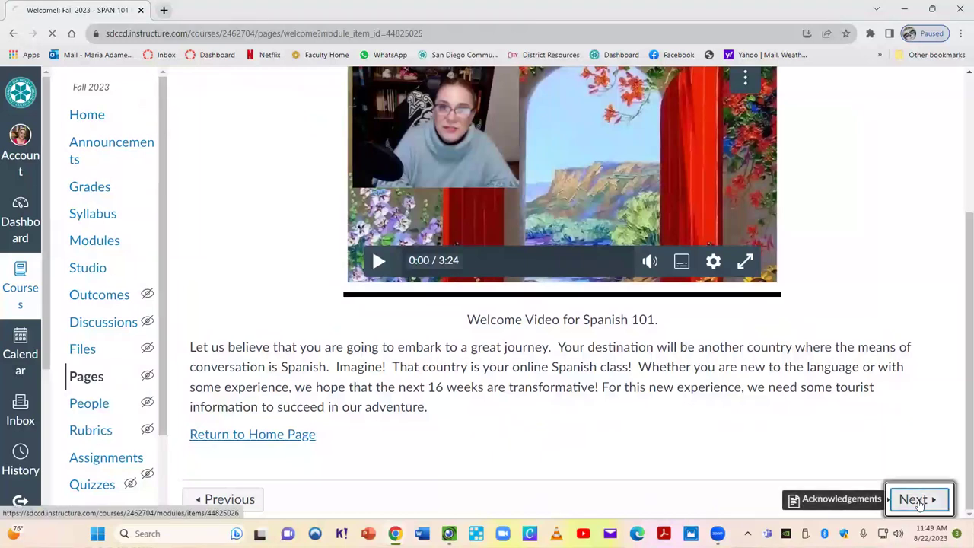
{"action": "scroll", "coordinate": [907, 387], "scroll_direction": "down", "scroll_amount": 3}
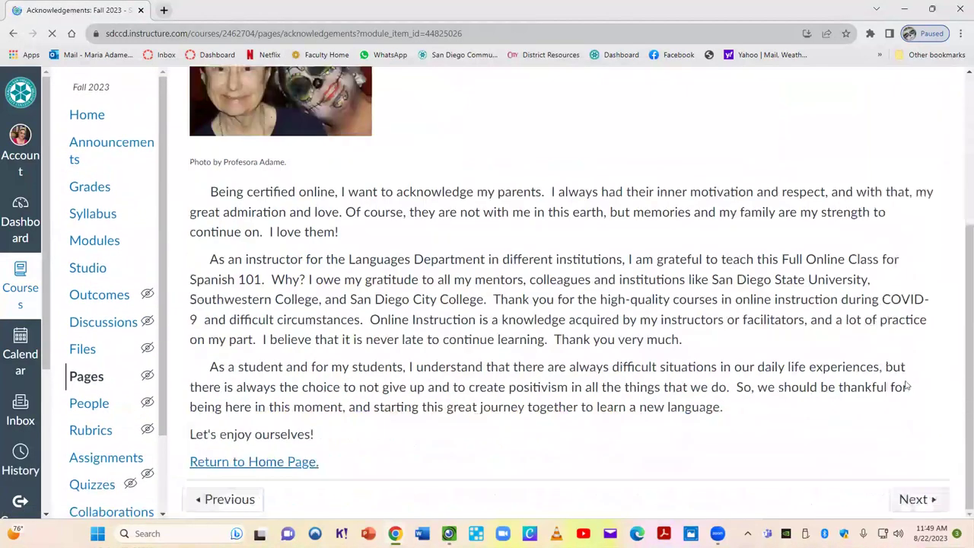
{"action": "left_click", "coordinate": [915, 499]}
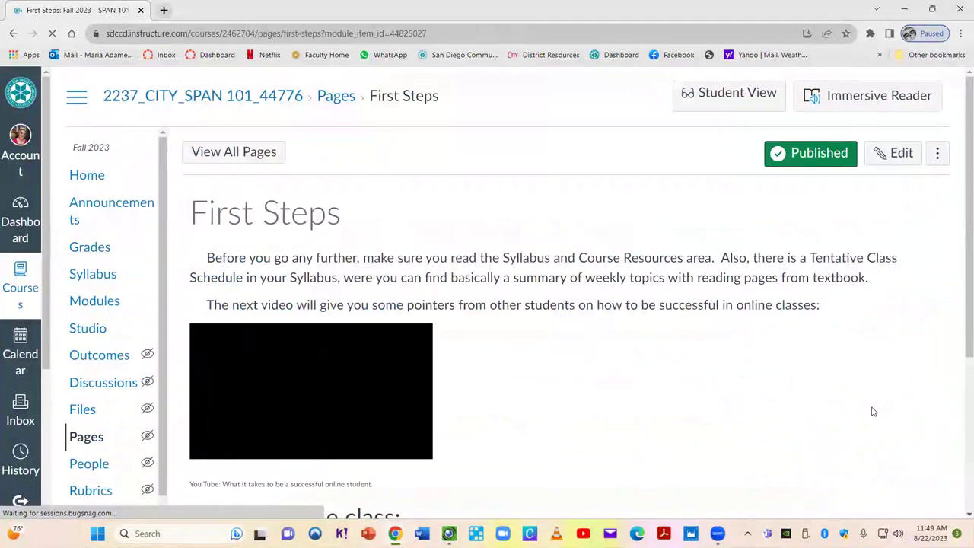
{"action": "scroll", "coordinate": [874, 411], "scroll_direction": "down", "scroll_amount": 3}
{"action": "left_click", "coordinate": [917, 499]}
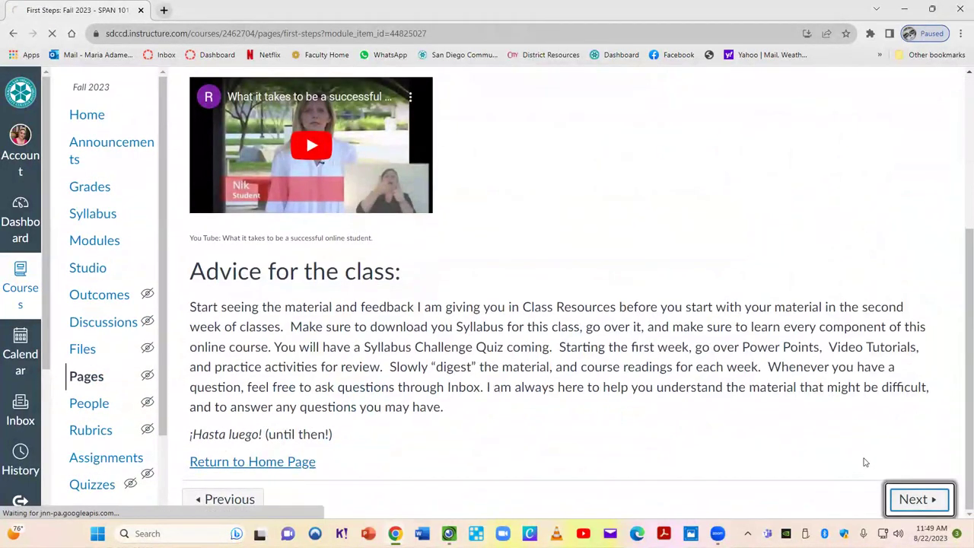
{"action": "scroll", "coordinate": [918, 415], "scroll_direction": "down", "scroll_amount": 2}
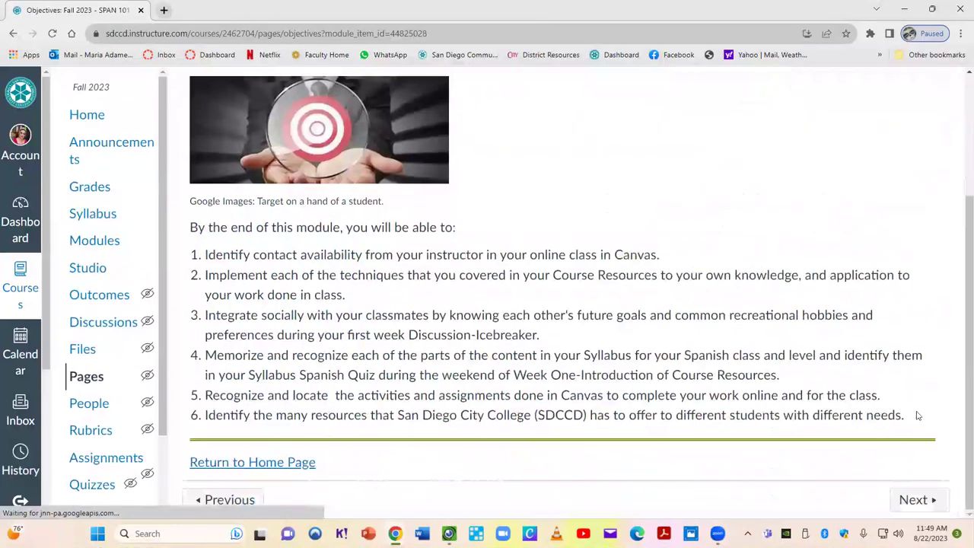
{"action": "left_click", "coordinate": [917, 499]}
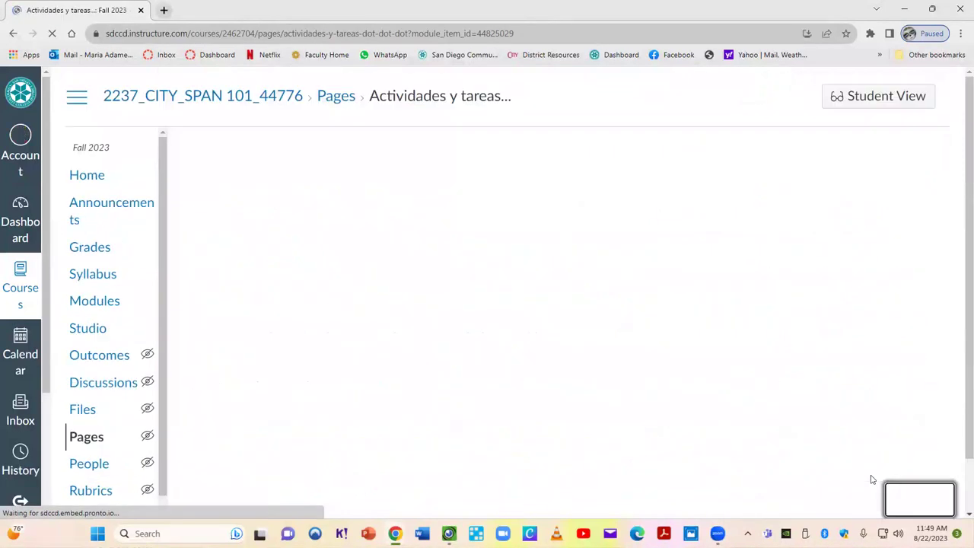
Review the Actividades y tareas page through its Class Resources list and continue to the Nine reasons to learn Spanish page.
{"action": "scroll", "coordinate": [864, 337], "scroll_direction": "down", "scroll_amount": 1}
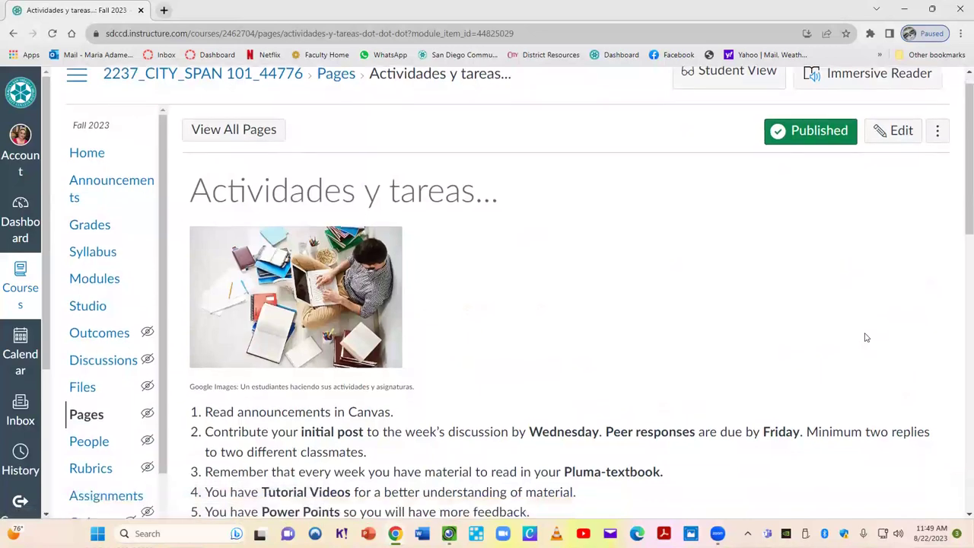
{"action": "scroll", "coordinate": [865, 337], "scroll_direction": "down", "scroll_amount": 5}
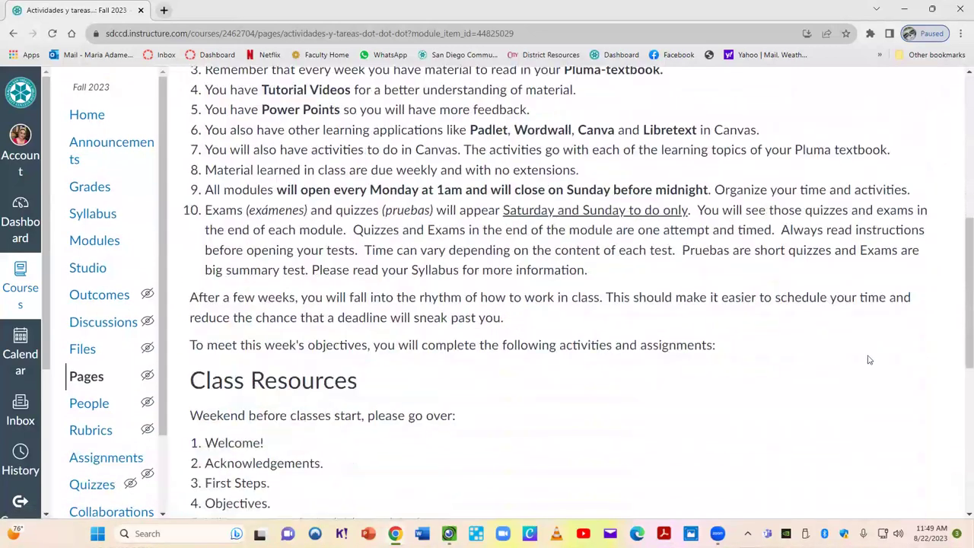
{"action": "scroll", "coordinate": [871, 365], "scroll_direction": "down", "scroll_amount": 4}
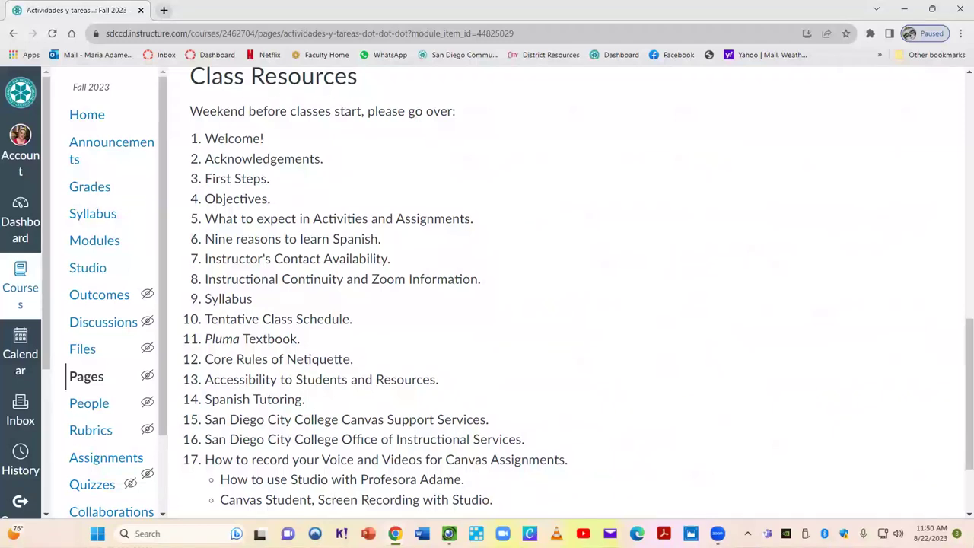
{"action": "left_click_drag", "start_coordinate": [967, 332], "coordinate": [966, 378]}
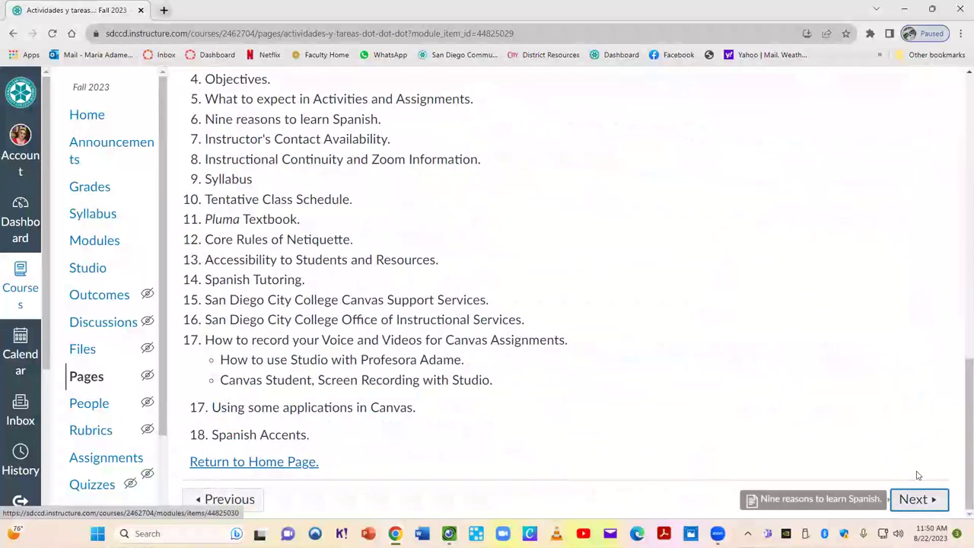
{"action": "left_click", "coordinate": [916, 495]}
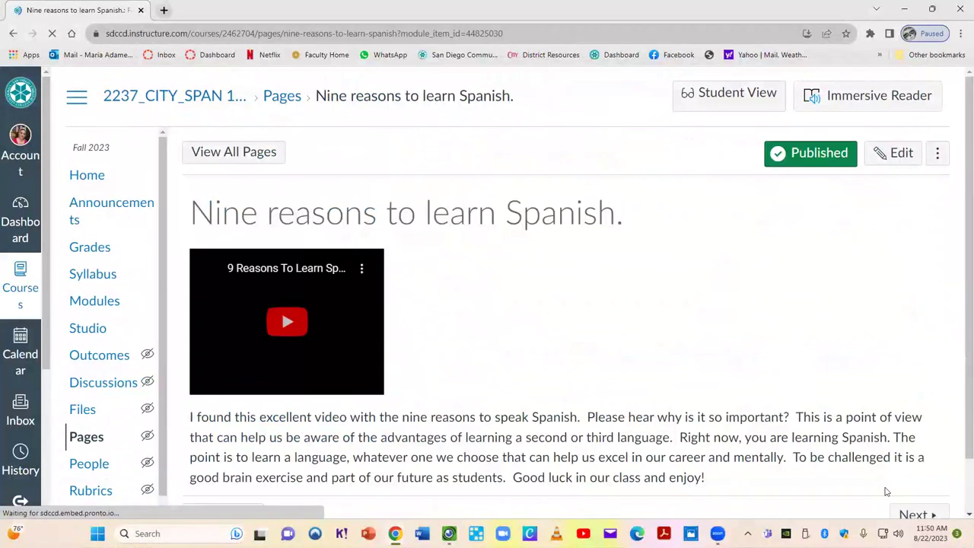
Look over the Nine reasons to learn Spanish page with its video and continue to the Instructor's Contact Availability page.
{"action": "scroll", "coordinate": [959, 312], "scroll_direction": "down", "scroll_amount": 1}
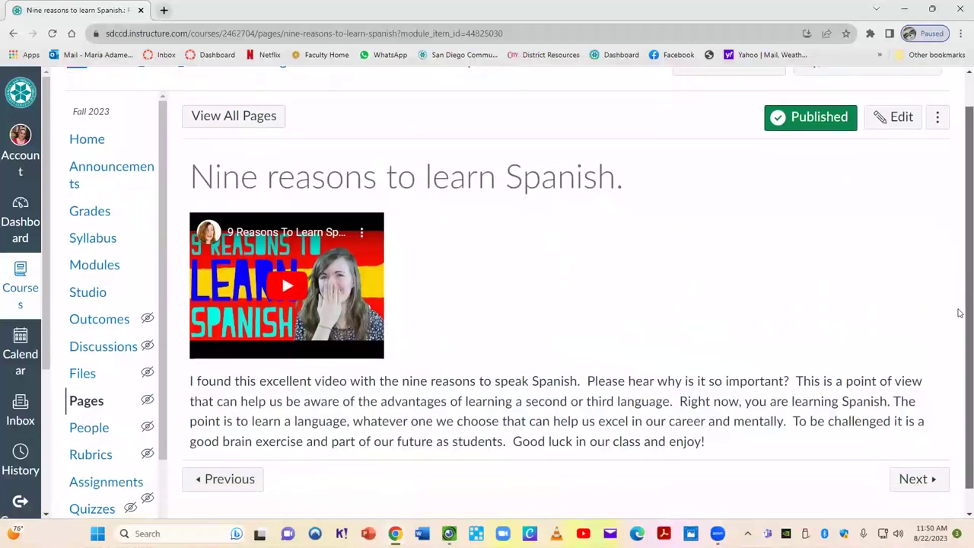
{"action": "scroll", "coordinate": [959, 312], "scroll_direction": "up", "scroll_amount": 1}
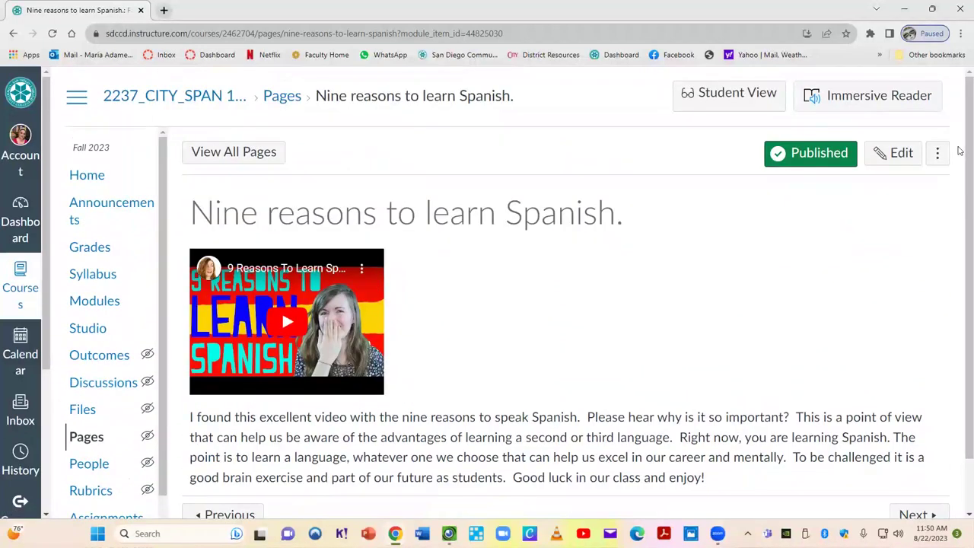
{"action": "scroll", "coordinate": [961, 152], "scroll_direction": "down", "scroll_amount": 1}
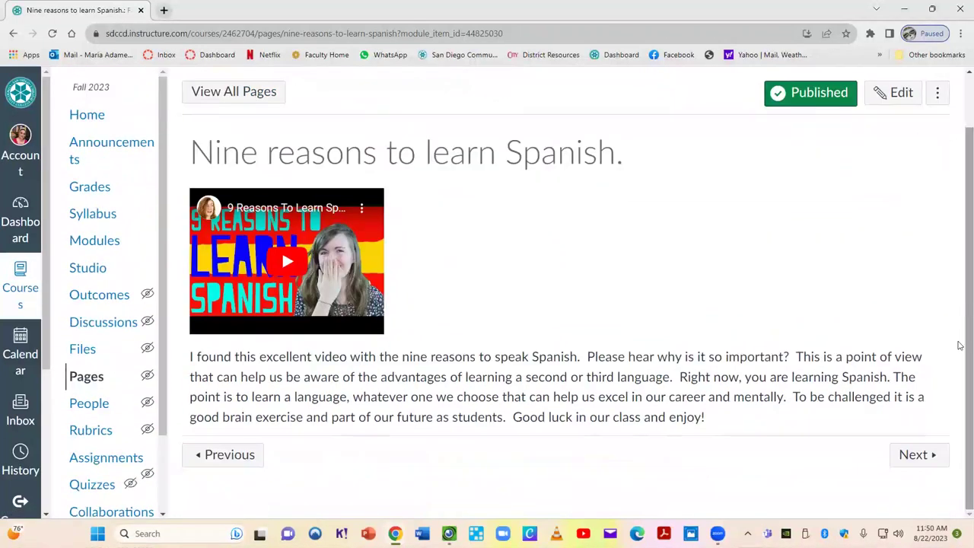
{"action": "left_click", "coordinate": [915, 456]}
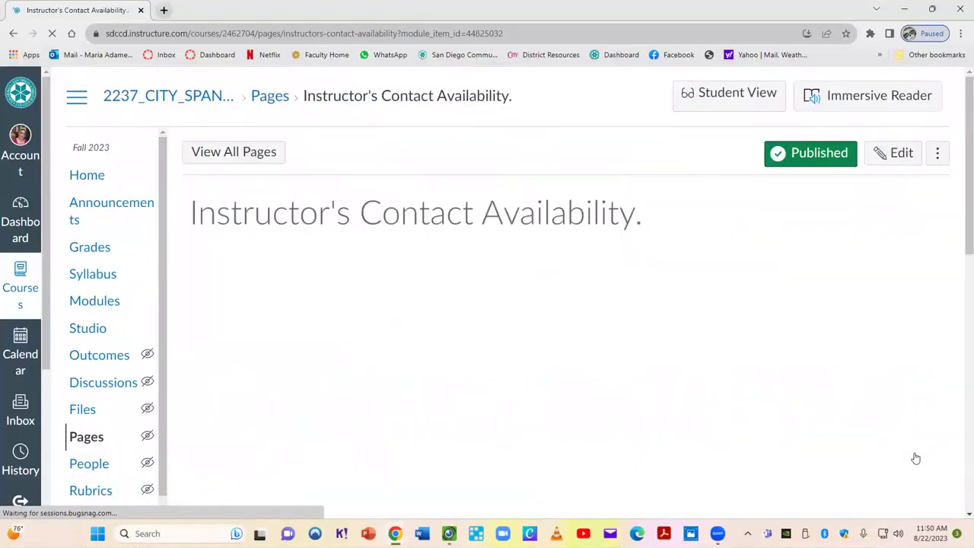
Review Instructor's Contact Availability and page through Instructional Continuity and Zoom Information and Course Syllabus for Fall 2023, up to the Syllabus Challenge Quiz.
{"action": "left_click_drag", "start_coordinate": [958, 163], "coordinate": [959, 402]}
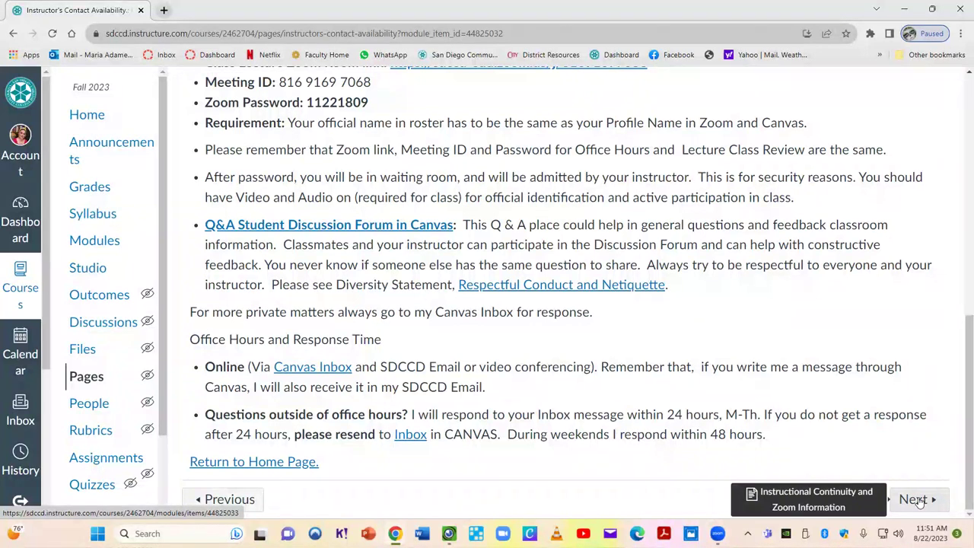
{"action": "left_click", "coordinate": [916, 500]}
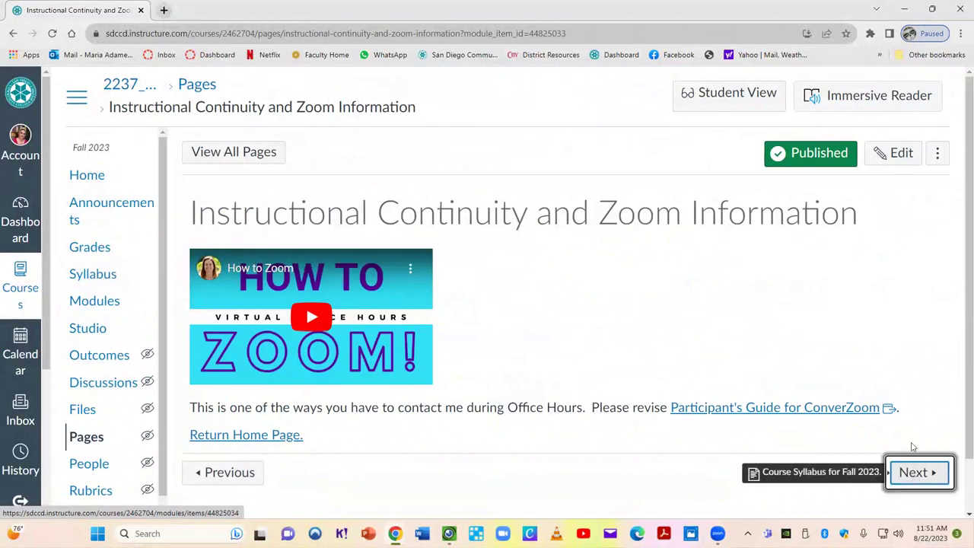
{"action": "left_click", "coordinate": [914, 461]}
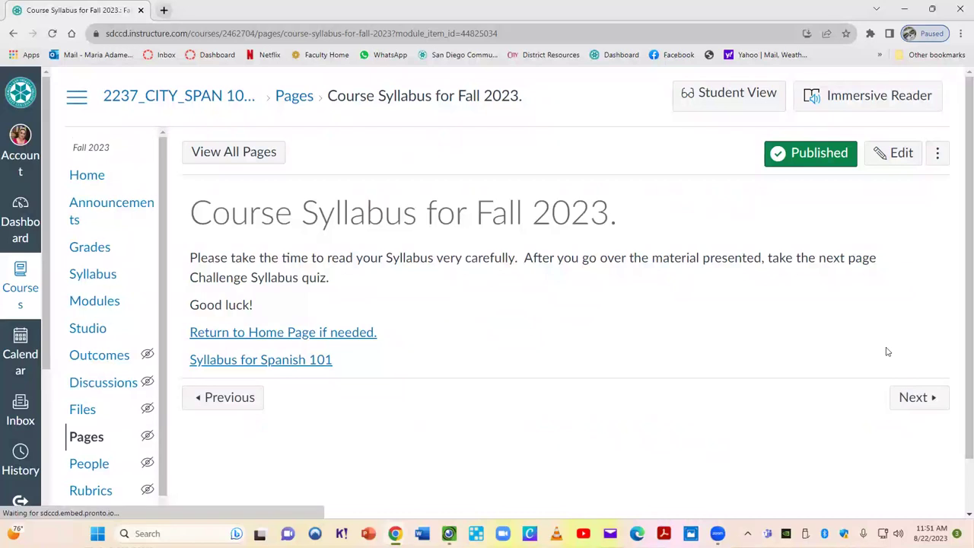
{"action": "left_click", "coordinate": [922, 399]}
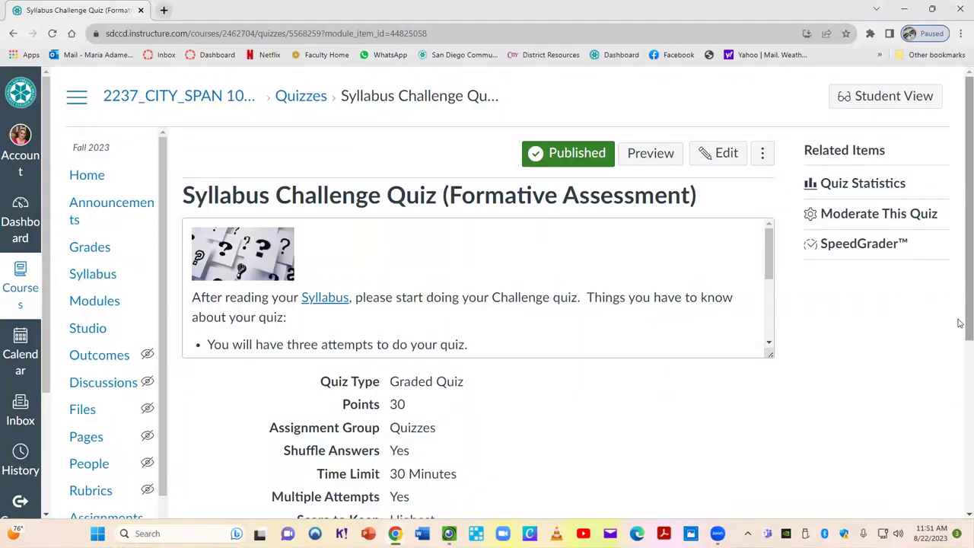
Review the Syllabus Challenge Quiz settings and check the quiz in Student View, leaving Student View when done.
{"action": "scroll", "coordinate": [959, 358], "scroll_direction": "down", "scroll_amount": 2}
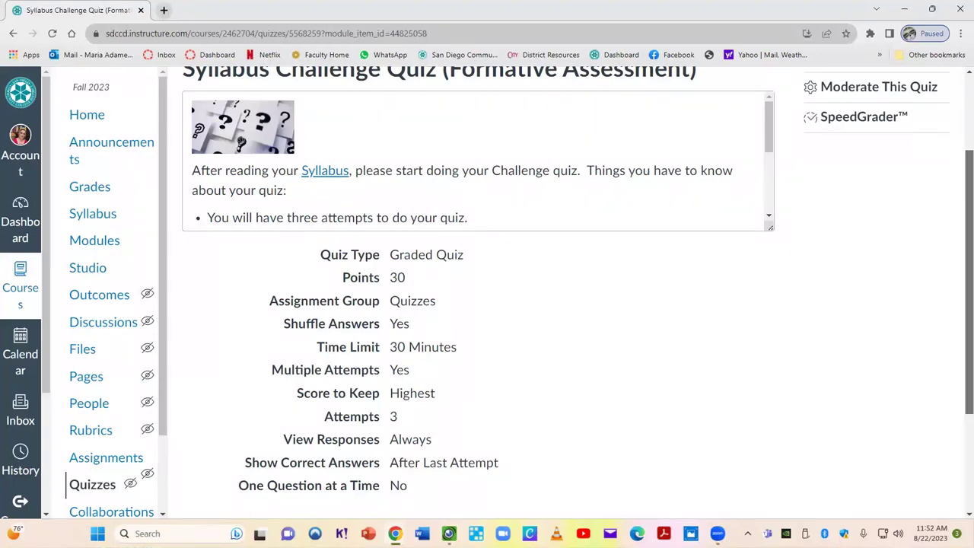
{"action": "scroll", "coordinate": [967, 266], "scroll_direction": "up", "scroll_amount": 2}
{"action": "left_click", "coordinate": [905, 99]}
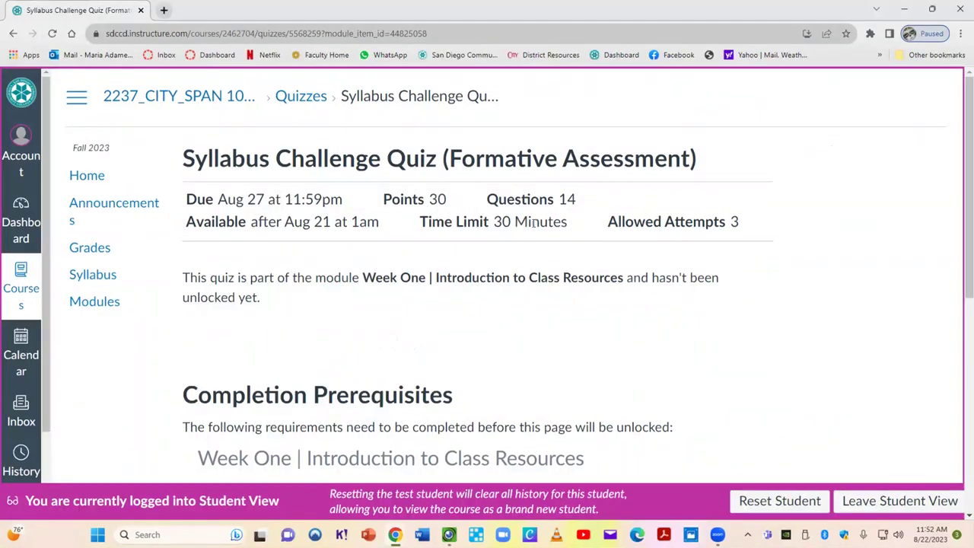
{"action": "left_click_drag", "start_coordinate": [957, 213], "coordinate": [958, 183]}
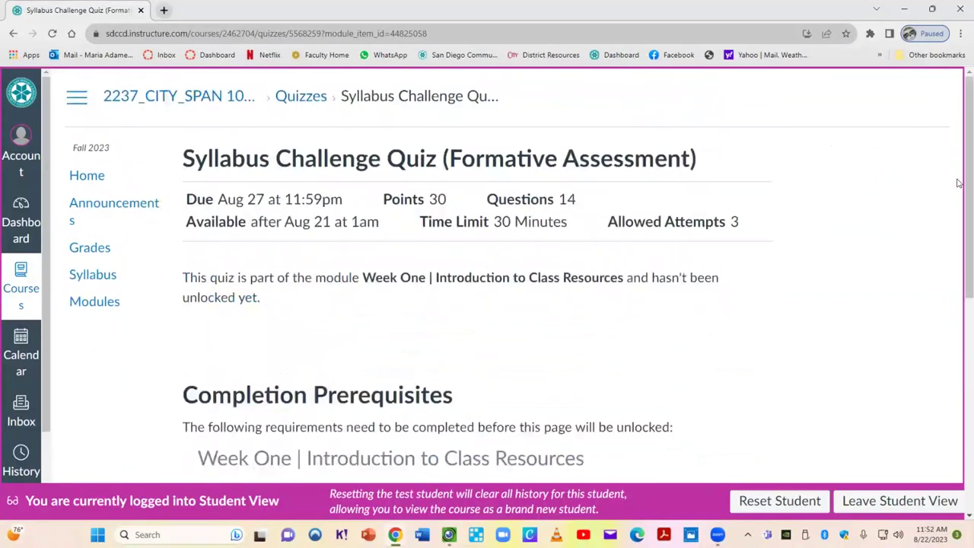
{"action": "left_click", "coordinate": [929, 499]}
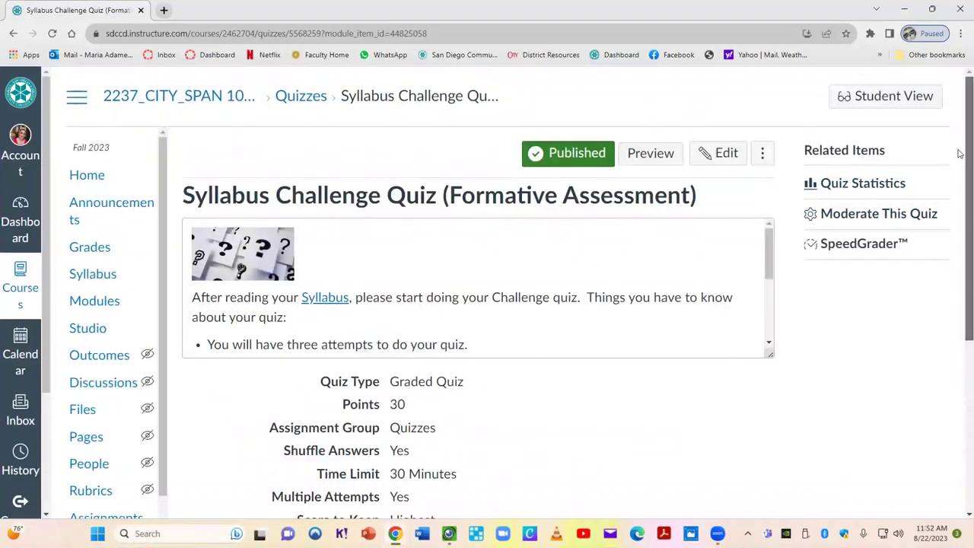
Continue to the Tentative Class Schedule page and read the embedded schedule from its introduction to the Week Three module.
{"action": "scroll", "coordinate": [954, 426], "scroll_direction": "down", "scroll_amount": 4}
{"action": "left_click", "coordinate": [740, 499]}
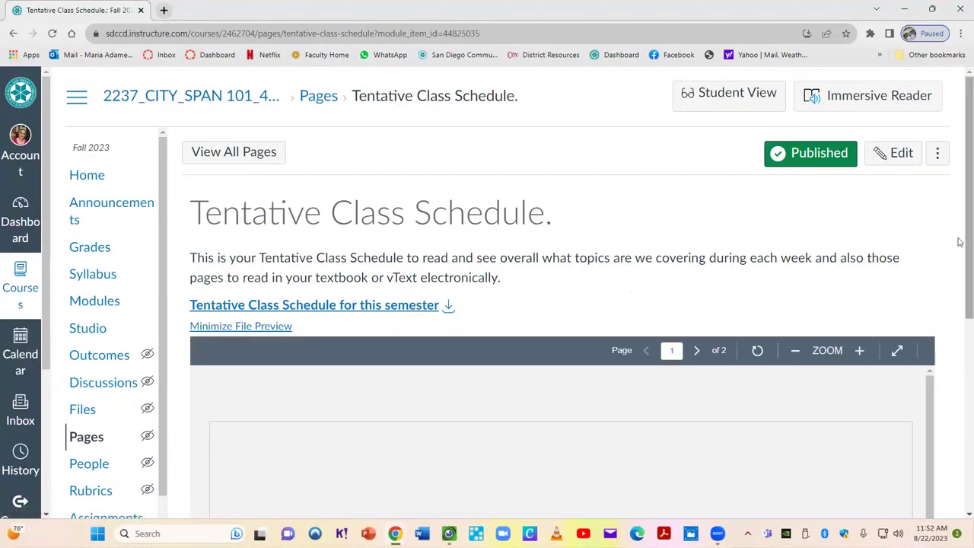
{"action": "left_click_drag", "start_coordinate": [959, 243], "coordinate": [959, 374]}
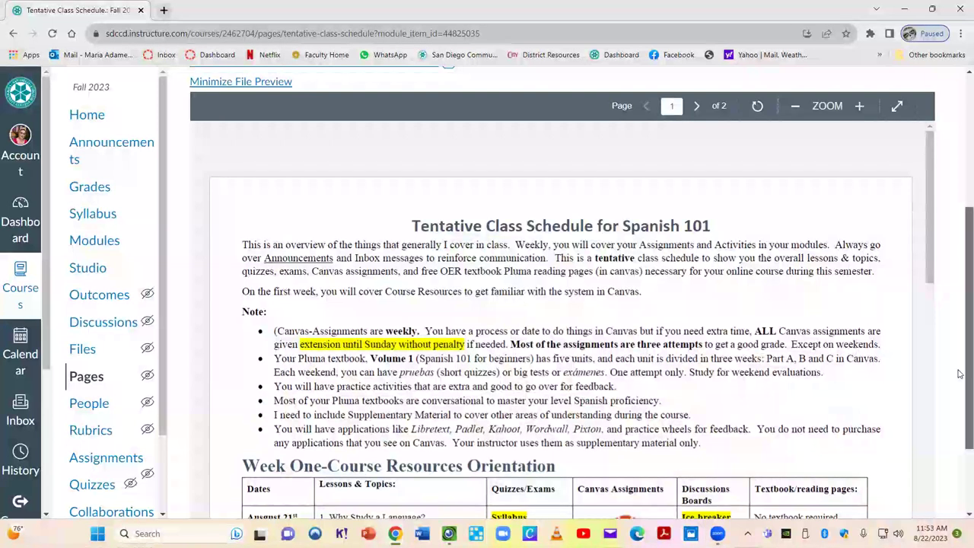
{"action": "left_click_drag", "start_coordinate": [959, 373], "coordinate": [960, 437]}
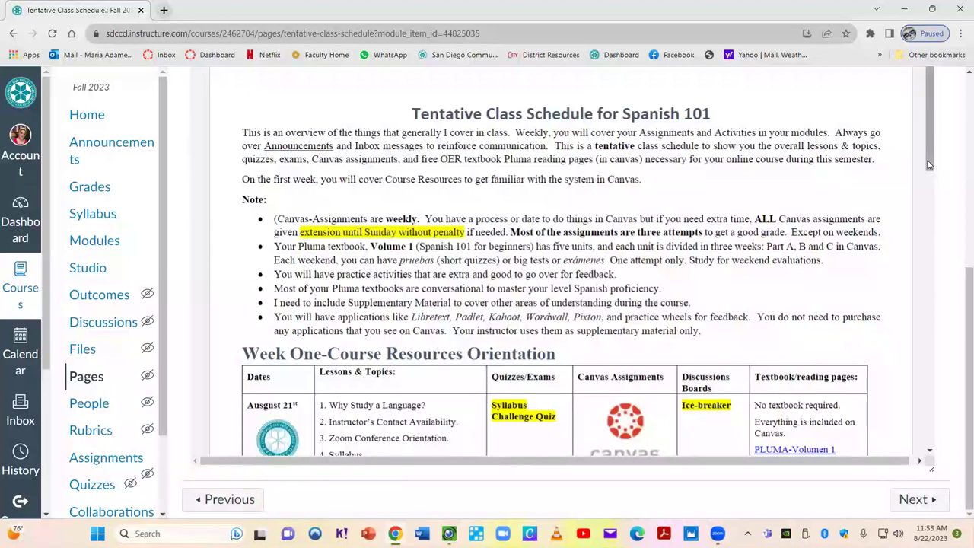
{"action": "left_click_drag", "start_coordinate": [927, 164], "coordinate": [940, 422]}
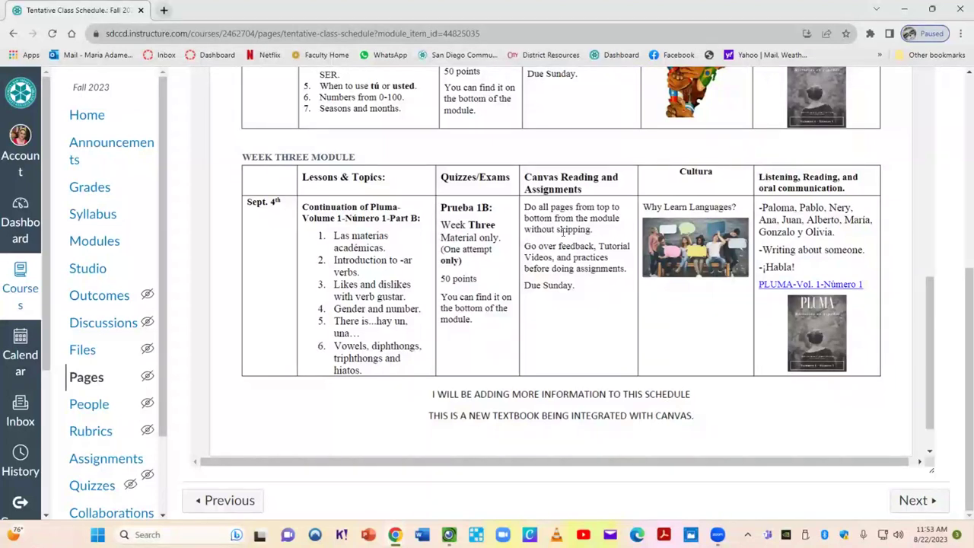
Compare the Week One, Week Two and Week Three tables in the embedded class schedule, including topics, quizzes and readings.
{"action": "scroll", "coordinate": [563, 236], "scroll_direction": "up", "scroll_amount": 3}
{"action": "scroll", "coordinate": [563, 237], "scroll_direction": "up", "scroll_amount": 4}
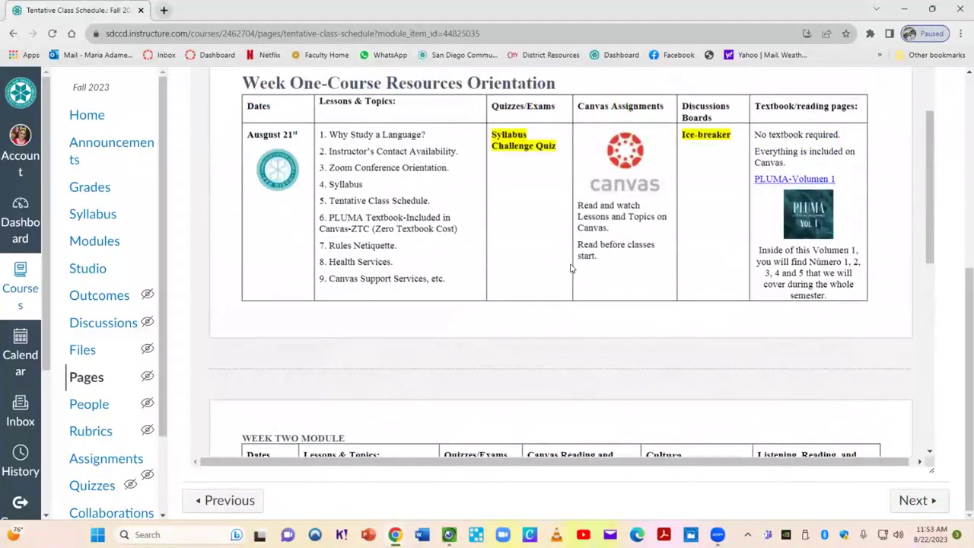
{"action": "scroll", "coordinate": [570, 270], "scroll_direction": "down", "scroll_amount": 3}
{"action": "scroll", "coordinate": [619, 331], "scroll_direction": "down", "scroll_amount": 3}
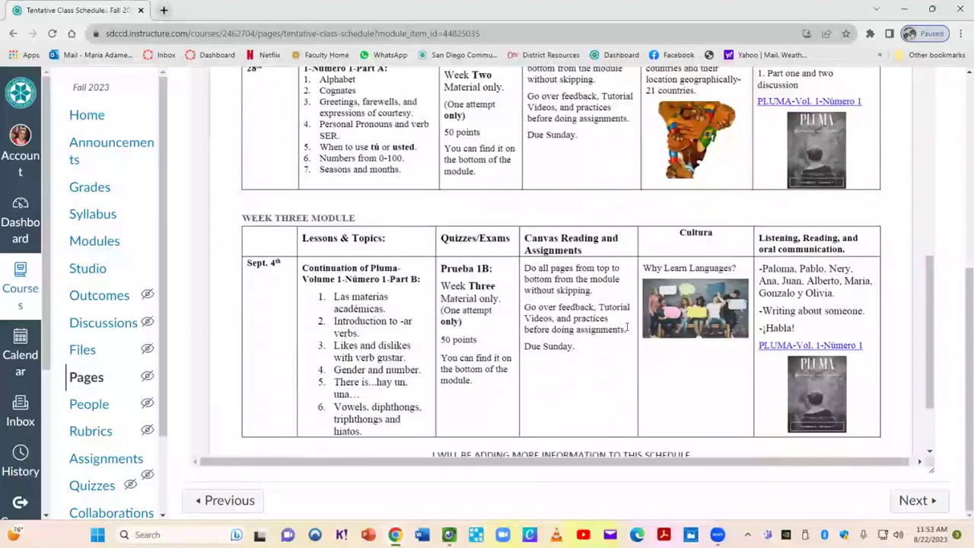
{"action": "scroll", "coordinate": [719, 340], "scroll_direction": "up", "scroll_amount": 2}
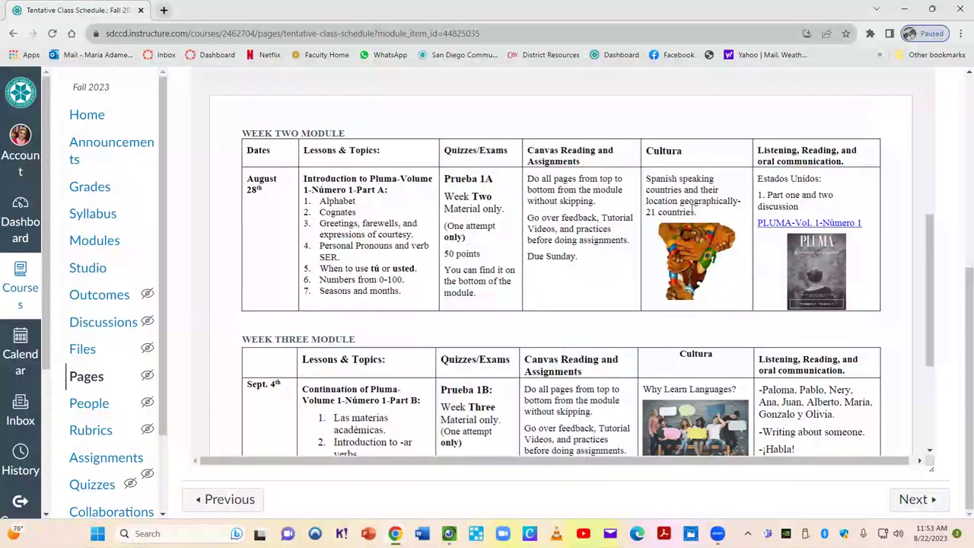
{"action": "scroll", "coordinate": [692, 207], "scroll_direction": "down", "scroll_amount": 1}
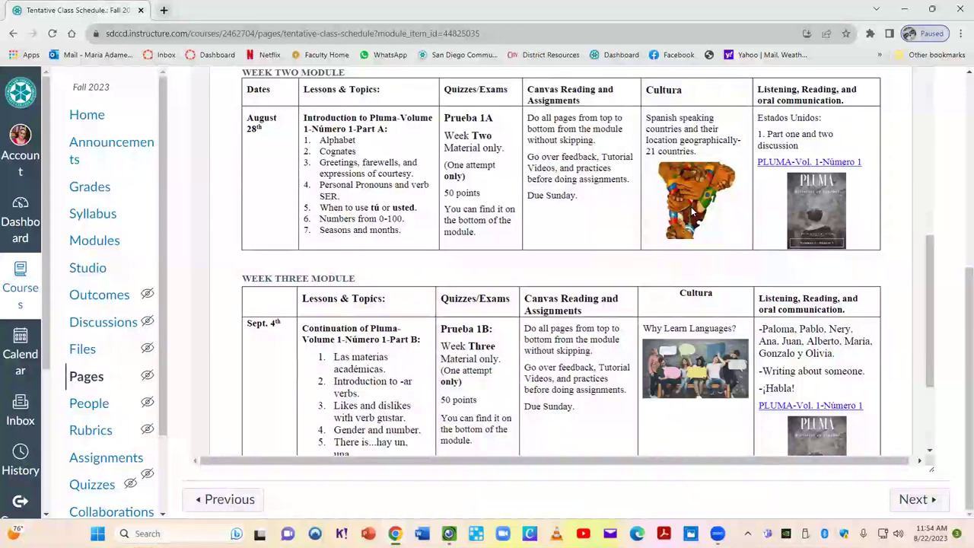
{"action": "scroll", "coordinate": [712, 262], "scroll_direction": "down", "scroll_amount": 2}
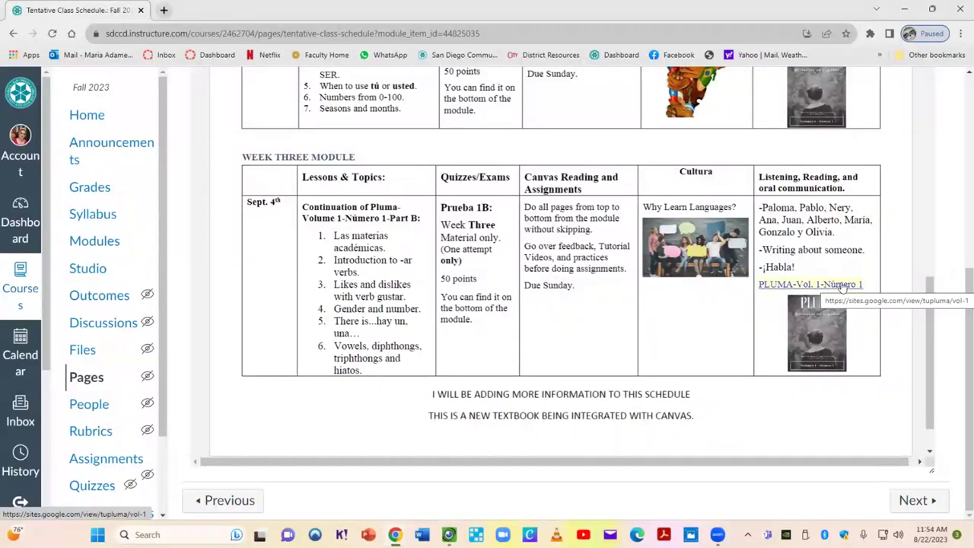
Return to the schedule's Week One table and open its PLUMA-Volumen 1 textbook link.
{"action": "scroll", "coordinate": [930, 295], "scroll_direction": "up", "scroll_amount": 1}
{"action": "scroll", "coordinate": [930, 295], "scroll_direction": "up", "scroll_amount": 1}
{"action": "scroll", "coordinate": [926, 241], "scroll_direction": "up", "scroll_amount": 1}
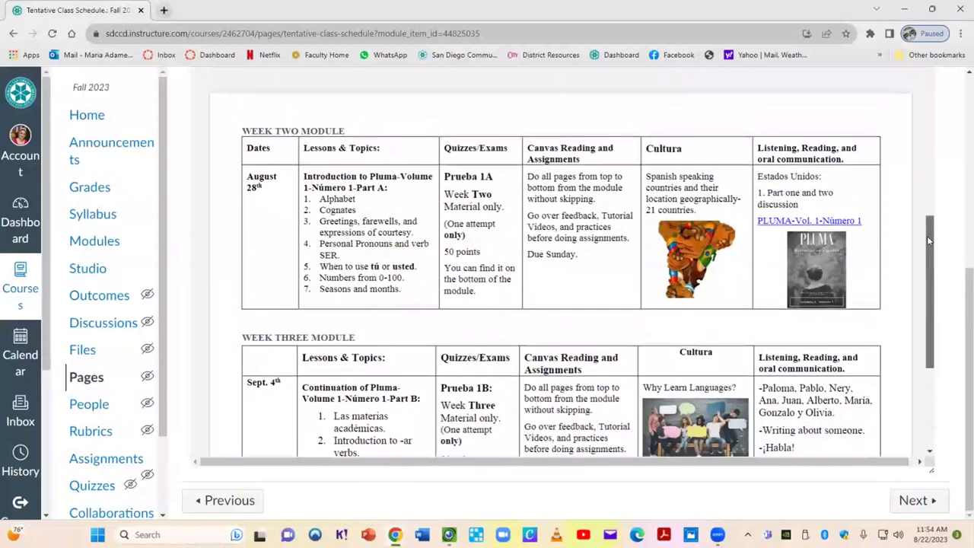
{"action": "scroll", "coordinate": [926, 241], "scroll_direction": "up", "scroll_amount": 4}
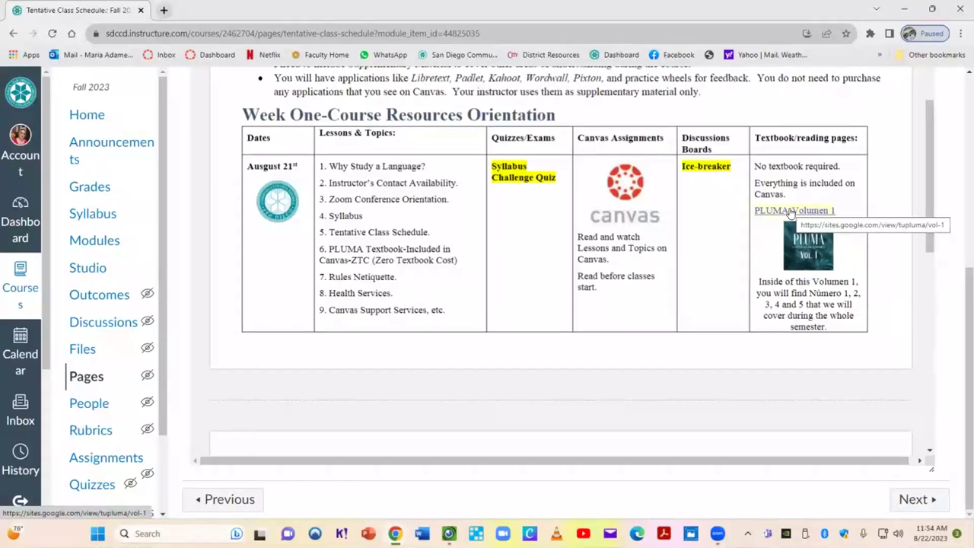
{"action": "left_click", "coordinate": [790, 210]}
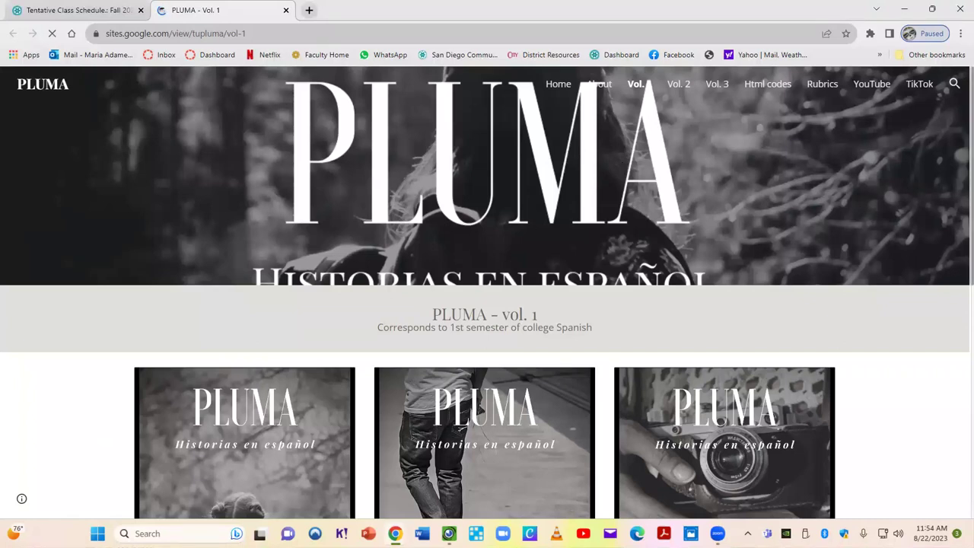
Look over the Número 1 to 5 textbook covers on the PLUMA Vol. 1 page.
{"action": "scroll", "coordinate": [958, 145], "scroll_direction": "down", "scroll_amount": 3}
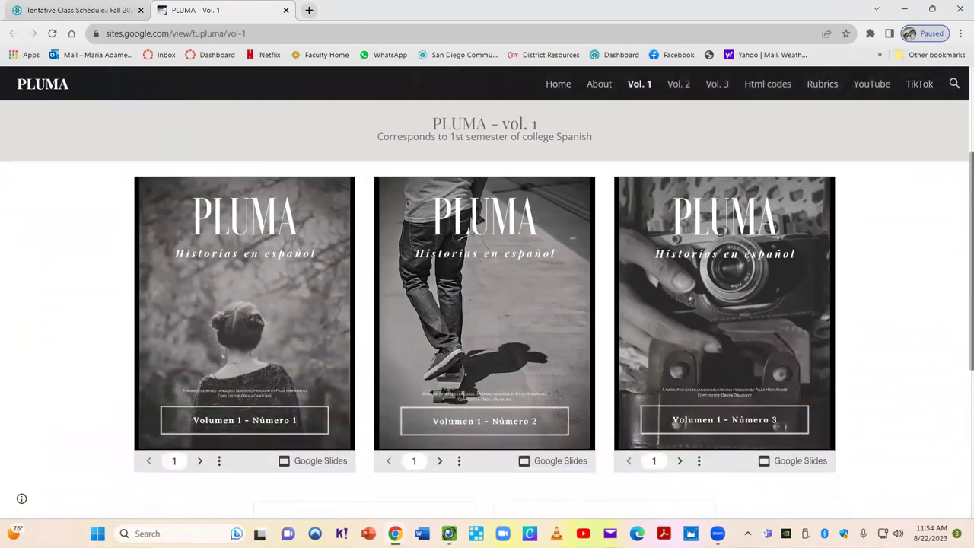
{"action": "scroll", "coordinate": [487, 309], "scroll_direction": "down", "scroll_amount": 3}
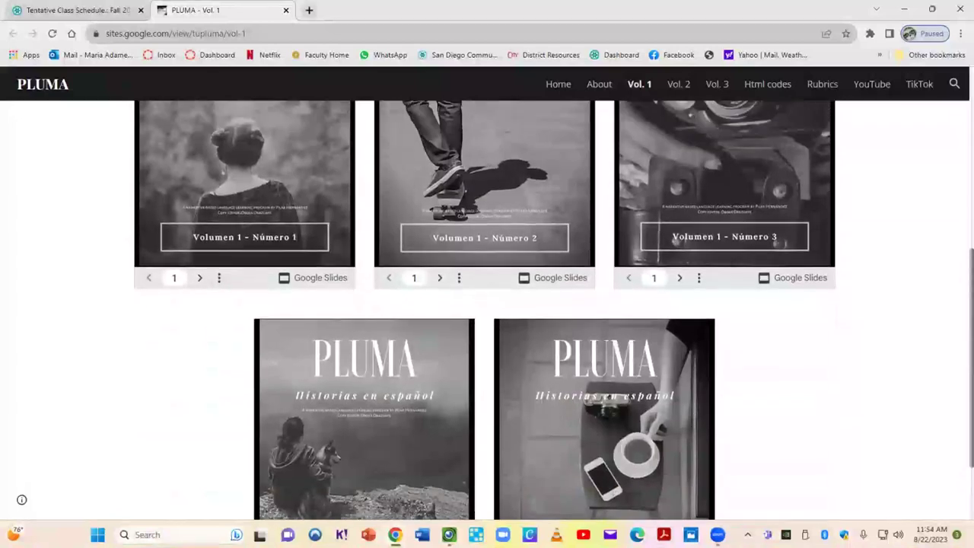
{"action": "scroll", "coordinate": [487, 310], "scroll_direction": "up", "scroll_amount": 1}
{"action": "scroll", "coordinate": [487, 310], "scroll_direction": "up", "scroll_amount": 1}
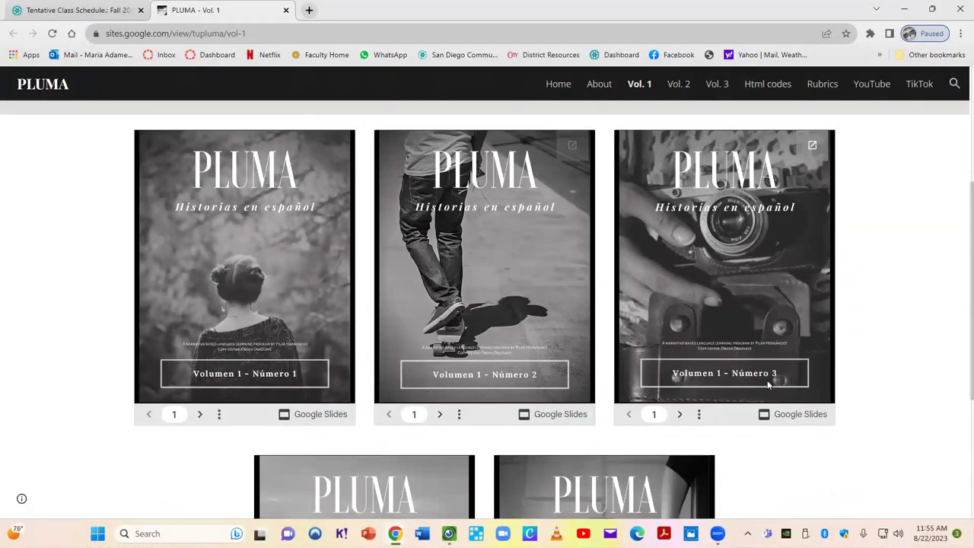
{"action": "scroll", "coordinate": [768, 384], "scroll_direction": "down", "scroll_amount": 3}
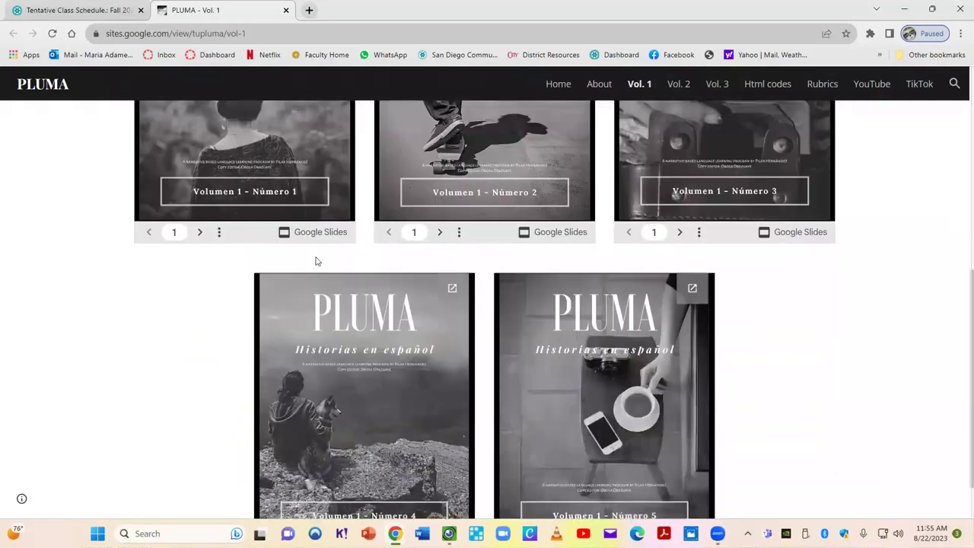
Advance the embedded Volumen 1 - Número 1 slides past the cover and open that issue in its own tab.
{"action": "scroll", "coordinate": [317, 259], "scroll_direction": "up", "scroll_amount": 1}
{"action": "scroll", "coordinate": [315, 256], "scroll_direction": "up", "scroll_amount": 2}
{"action": "left_click", "coordinate": [248, 255]}
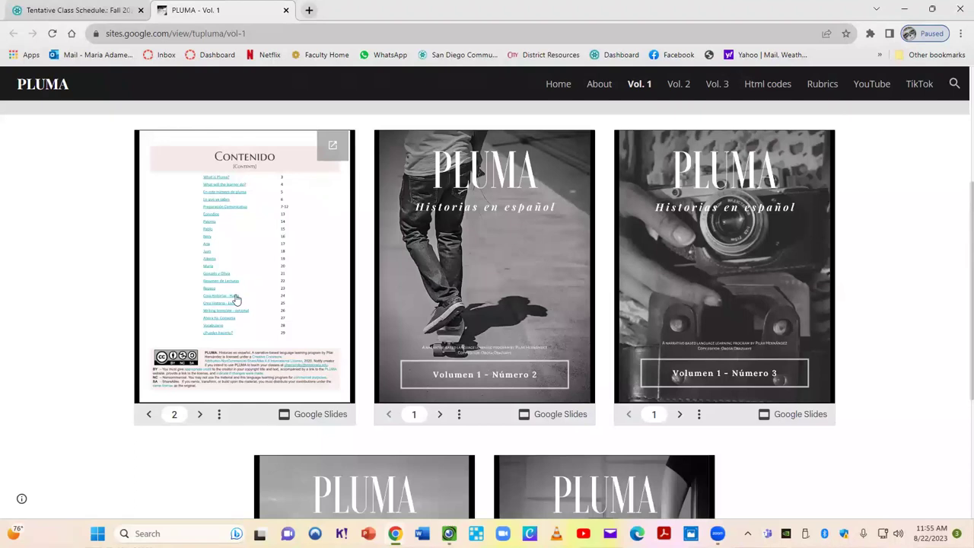
{"action": "left_click", "coordinate": [258, 272]}
{"action": "left_click", "coordinate": [332, 144]}
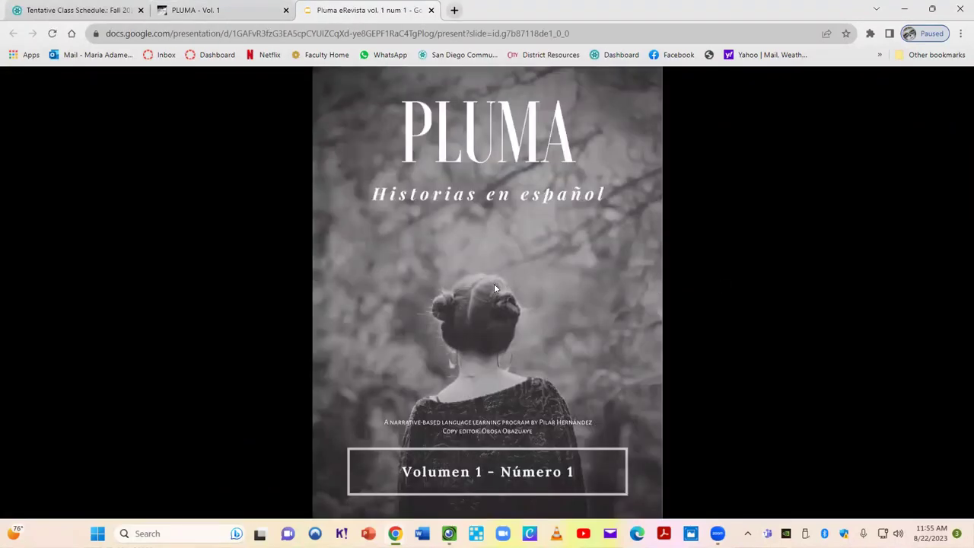
Page through the issue's introduction, from What is Pluma? and What will the learner do? to the Can Do #1 page.
{"action": "left_click", "coordinate": [482, 283]}
{"action": "left_click", "coordinate": [482, 287]}
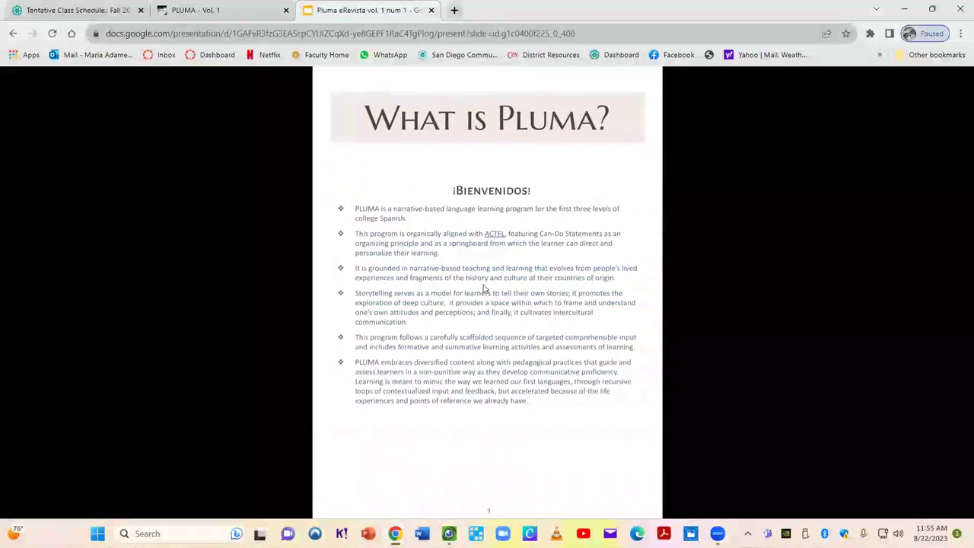
{"action": "left_click", "coordinate": [482, 288]}
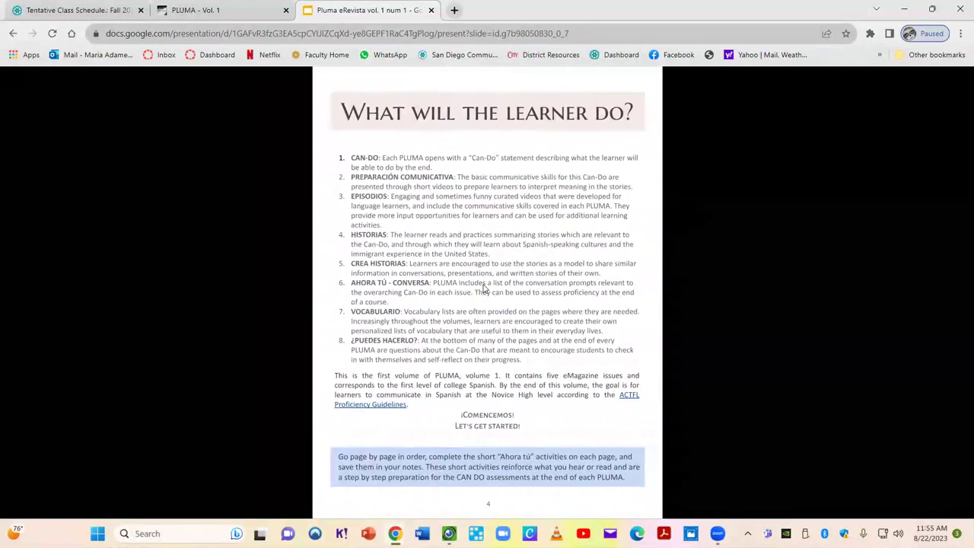
{"action": "left_click", "coordinate": [483, 287]}
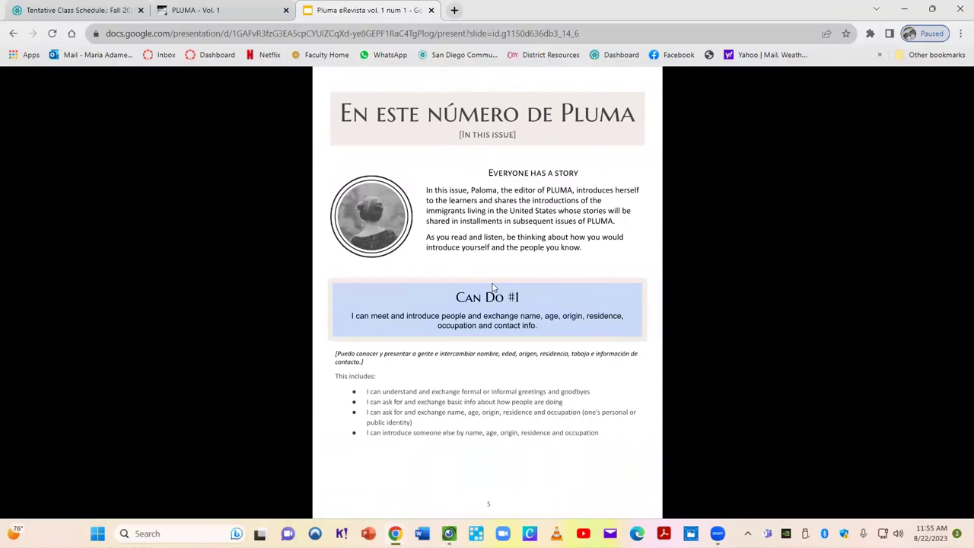
Page through the Preparación Comunicativa section, pages 6 to 12, looking over its videos, Ahora tú activities and vocabulary summaries.
{"action": "key", "text": "Right"}
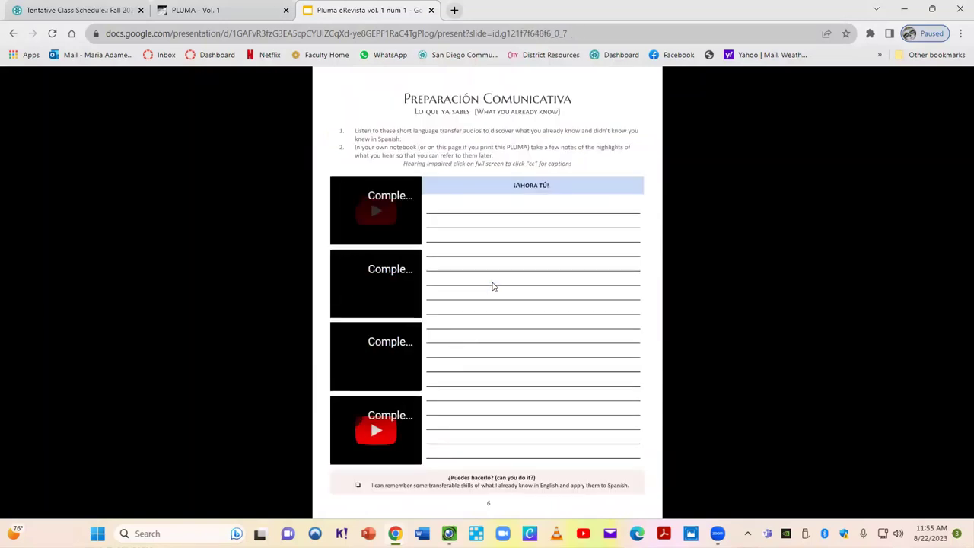
{"action": "key", "text": "Right"}
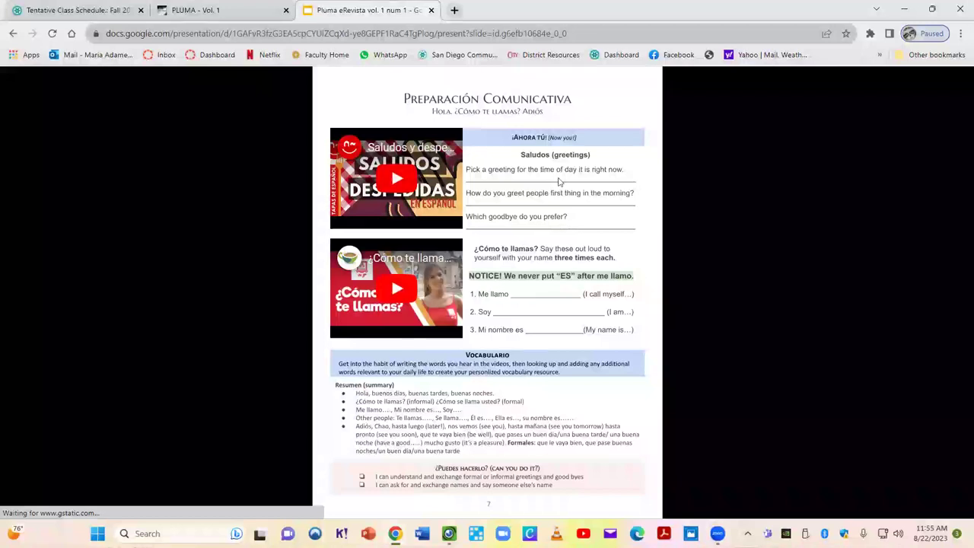
{"action": "key", "text": "Right"}
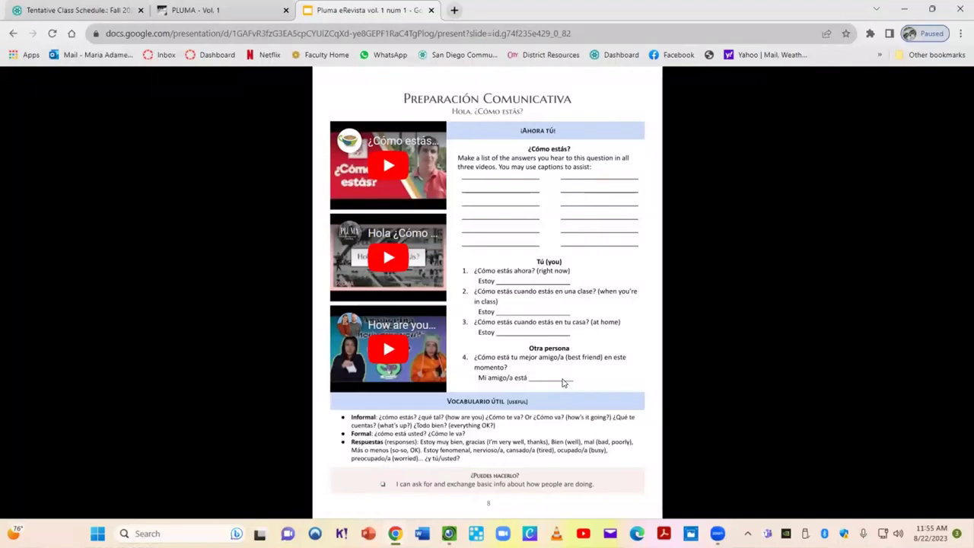
{"action": "left_click", "coordinate": [562, 383]}
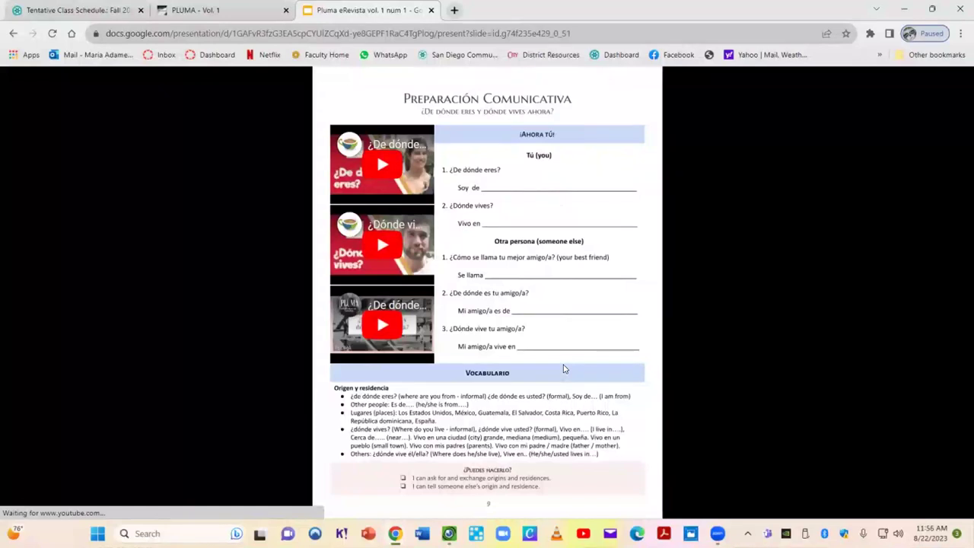
{"action": "left_click", "coordinate": [564, 369]}
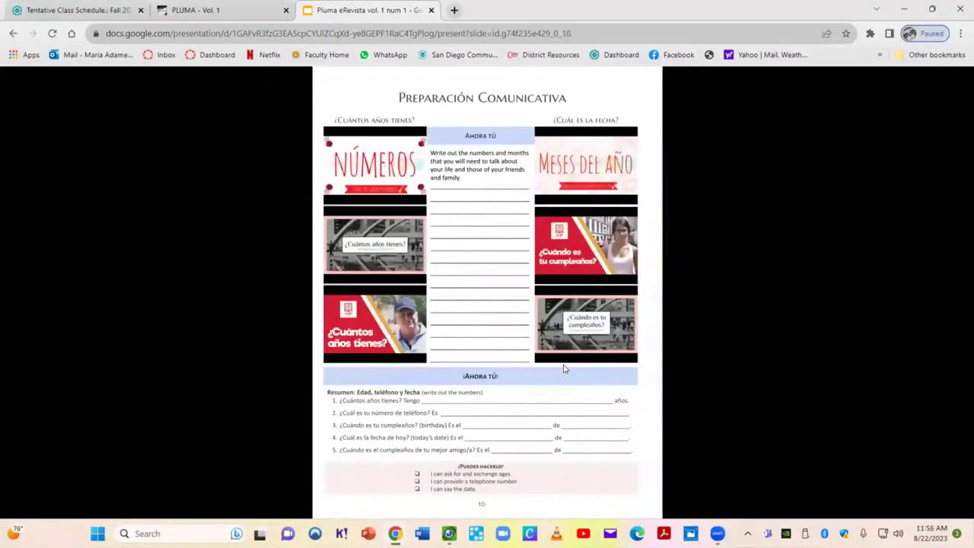
{"action": "left_click", "coordinate": [564, 369]}
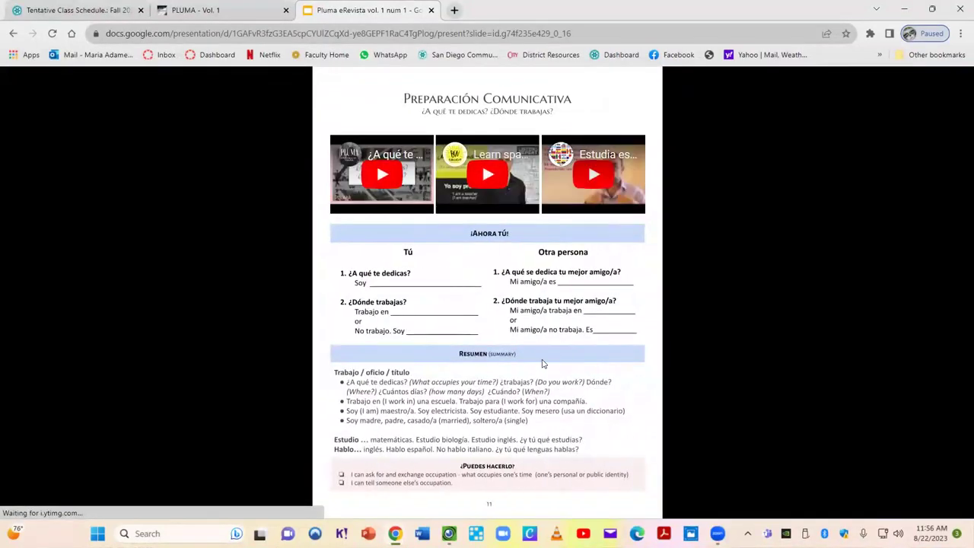
{"action": "left_click", "coordinate": [543, 363]}
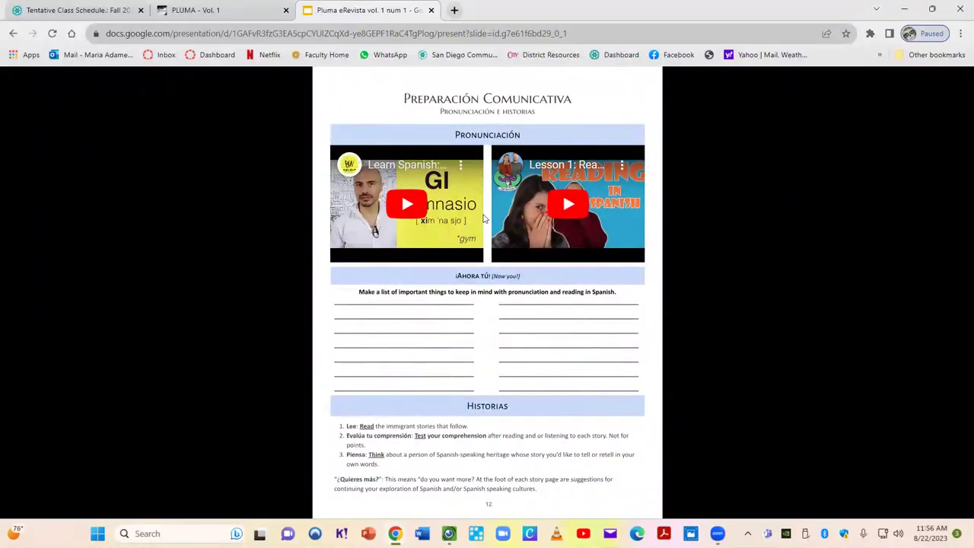
Look over the Episodios videos on page 13 and the Historia reading pages 14 to 18.
{"action": "left_click", "coordinate": [556, 329]}
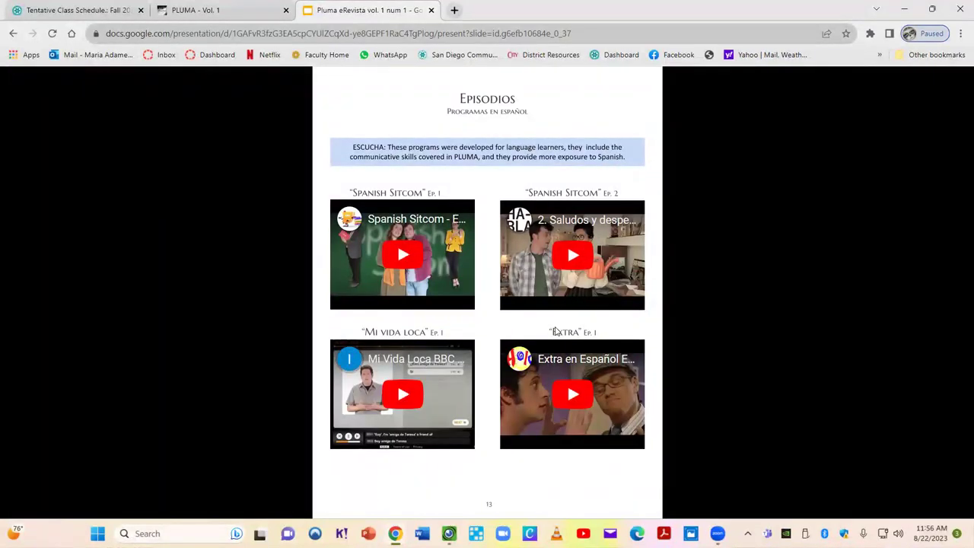
{"action": "left_click", "coordinate": [555, 331]}
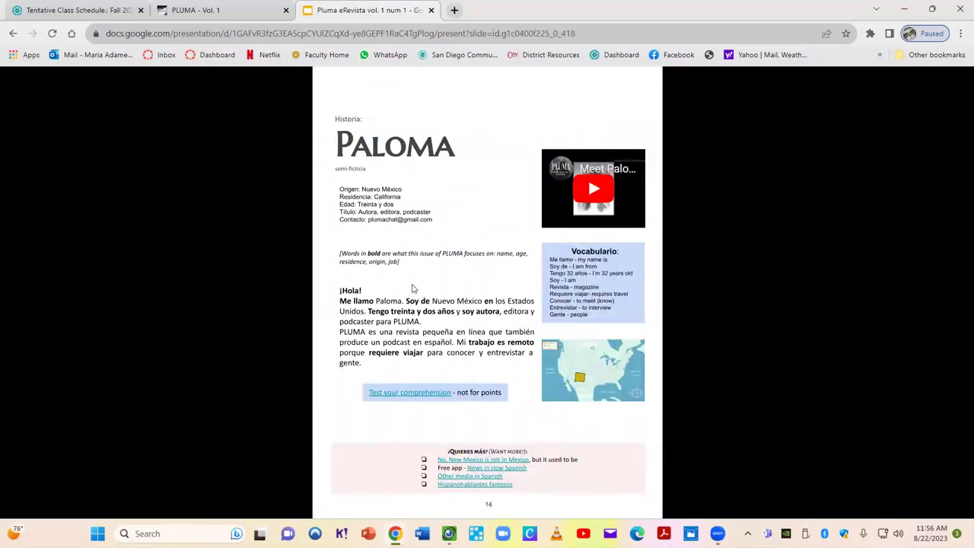
{"action": "left_click", "coordinate": [548, 407]}
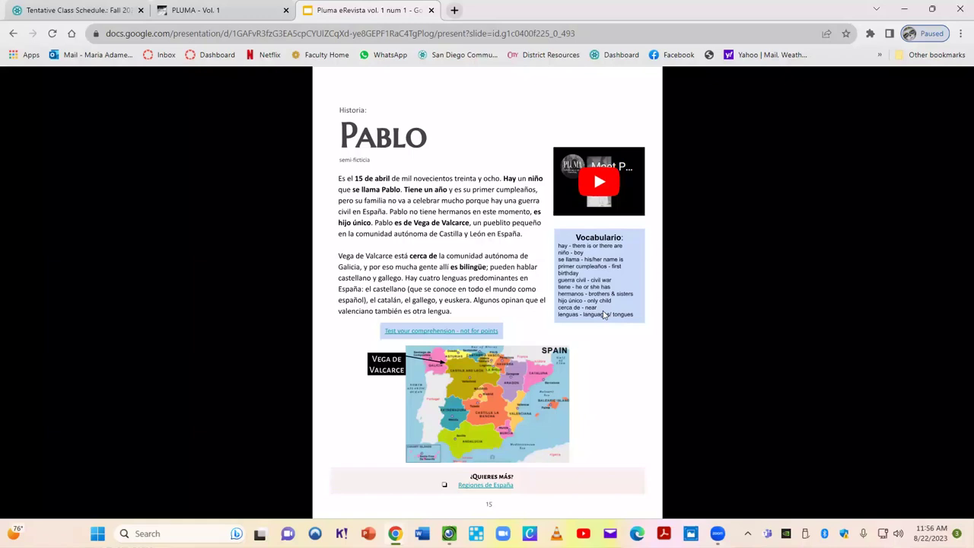
{"action": "key", "text": "Right"}
{"action": "key", "text": "Right"}
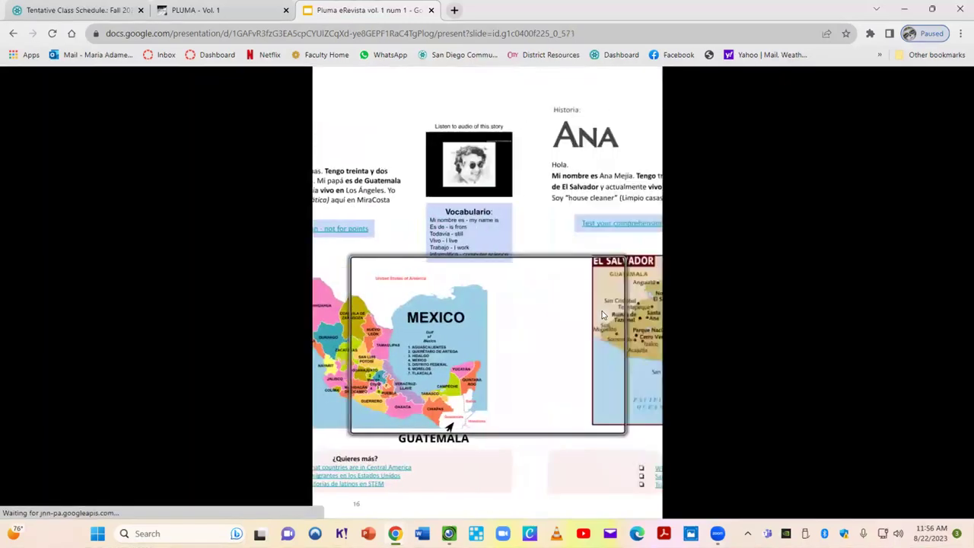
{"action": "key", "text": "Right"}
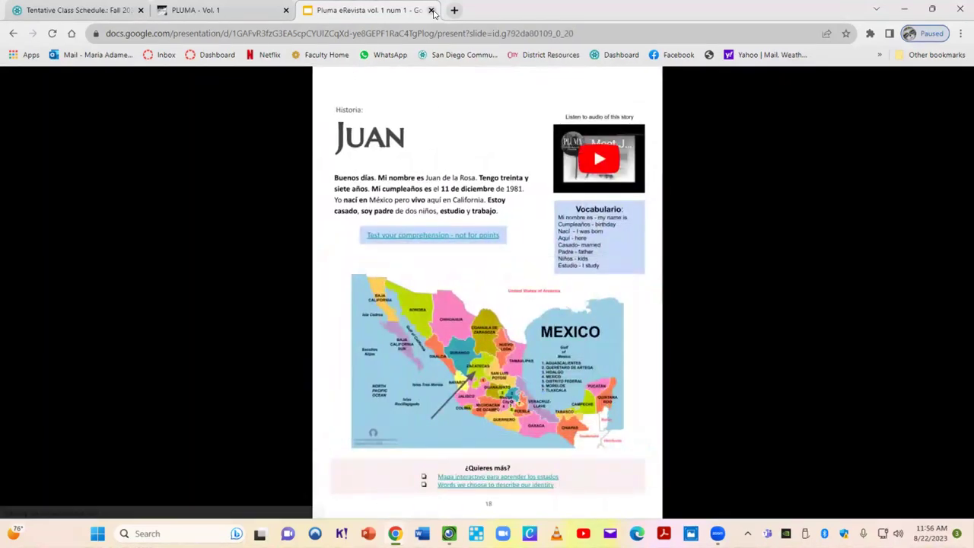
Close the issue and PLUMA Vol. 1 tabs, and advance from the class schedule to the What is PLUMA? course page.
{"action": "left_click", "coordinate": [431, 11]}
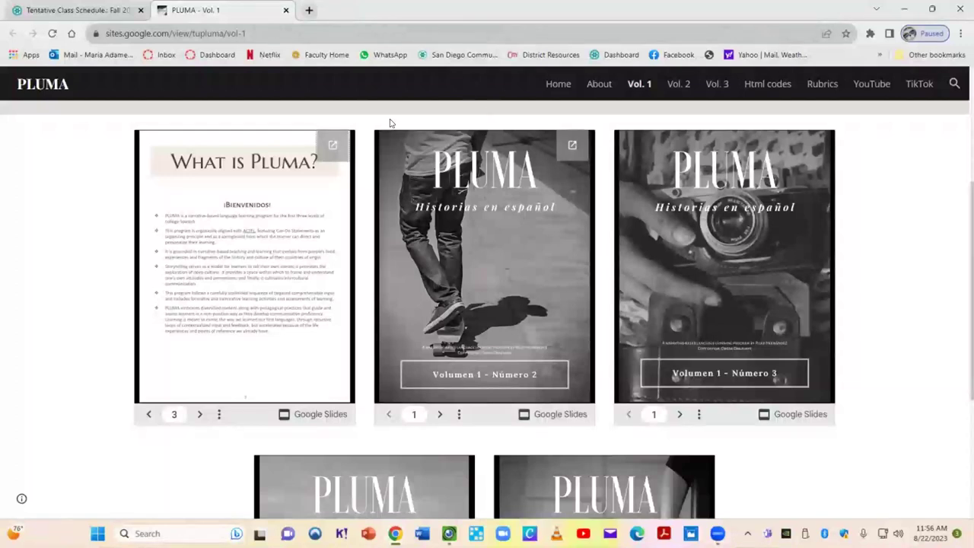
{"action": "left_click", "coordinate": [286, 10]}
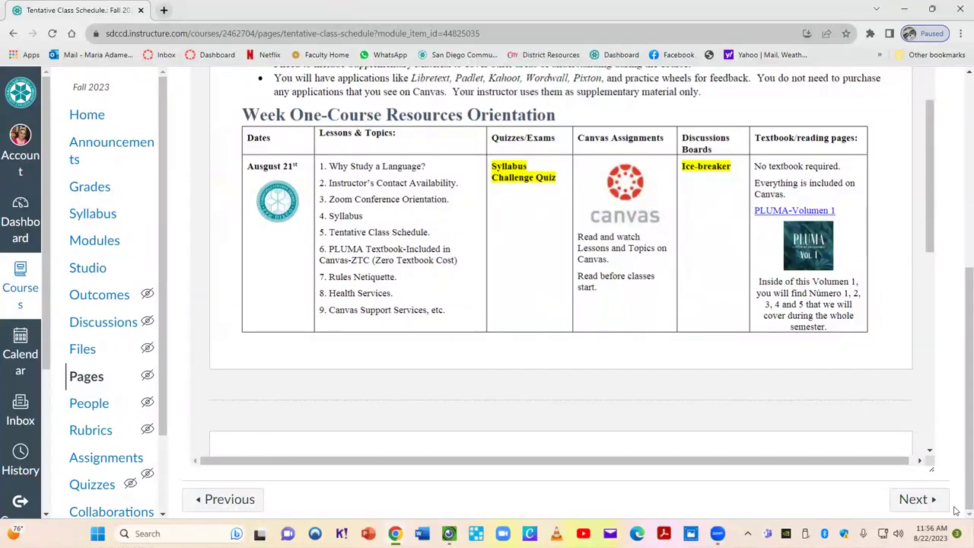
{"action": "left_click", "coordinate": [923, 500]}
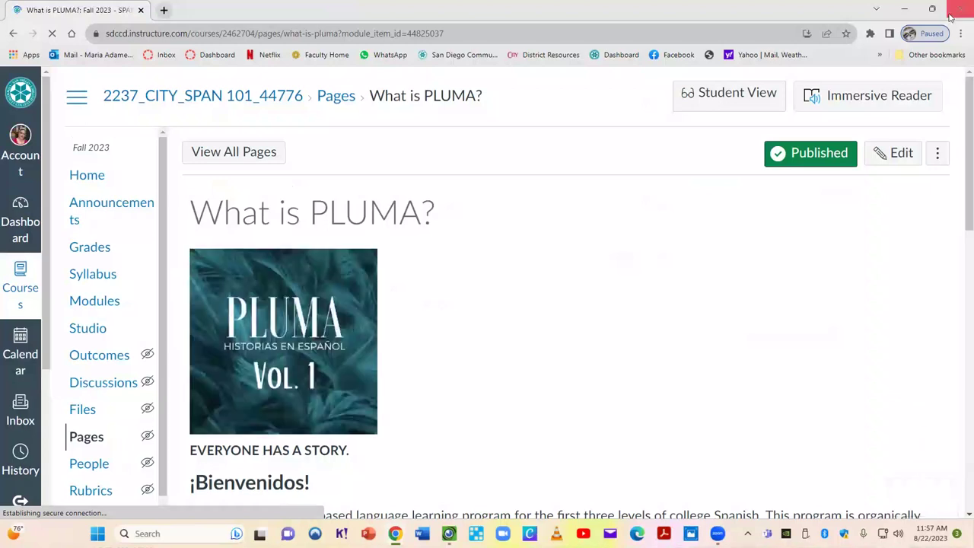
Read the What is PLUMA? page from the Bienvenidos introduction through to the Textbook citation.
{"action": "scroll", "coordinate": [960, 145], "scroll_direction": "down", "scroll_amount": 2}
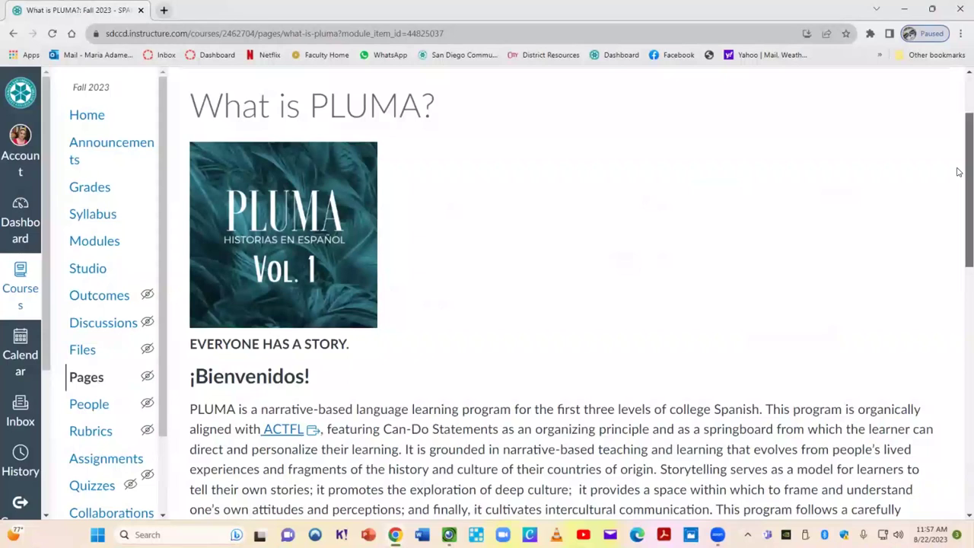
{"action": "scroll", "coordinate": [958, 172], "scroll_direction": "down", "scroll_amount": 1}
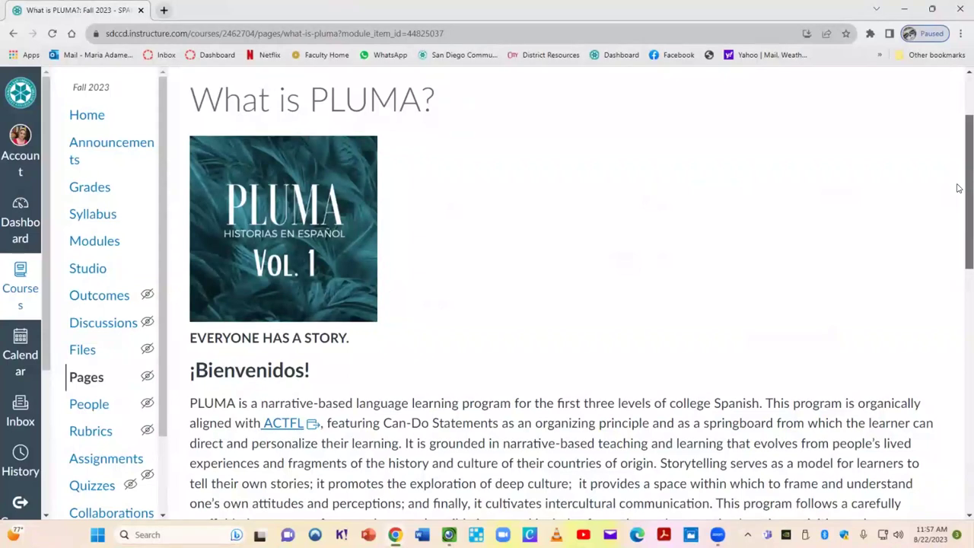
{"action": "scroll", "coordinate": [958, 188], "scroll_direction": "down", "scroll_amount": 1}
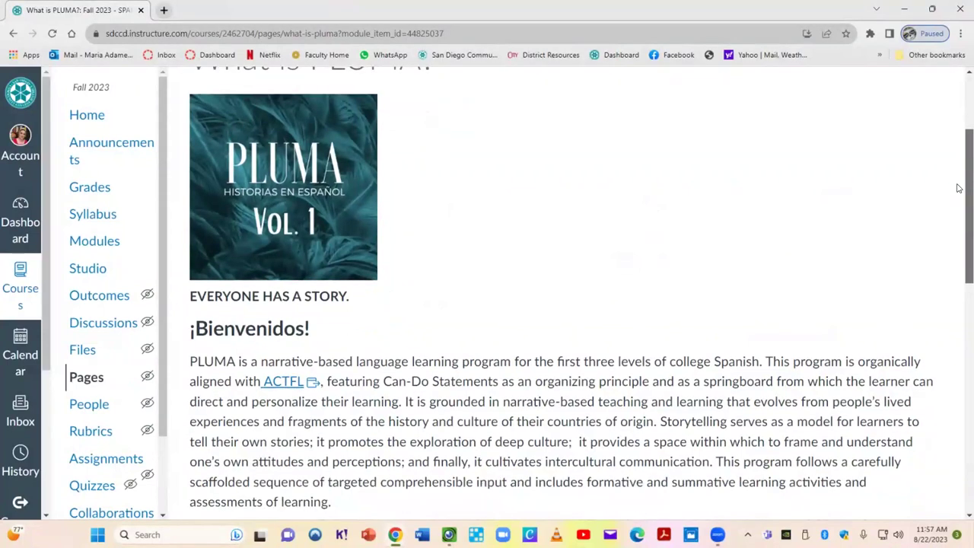
{"action": "left_click_drag", "start_coordinate": [958, 188], "coordinate": [959, 450]}
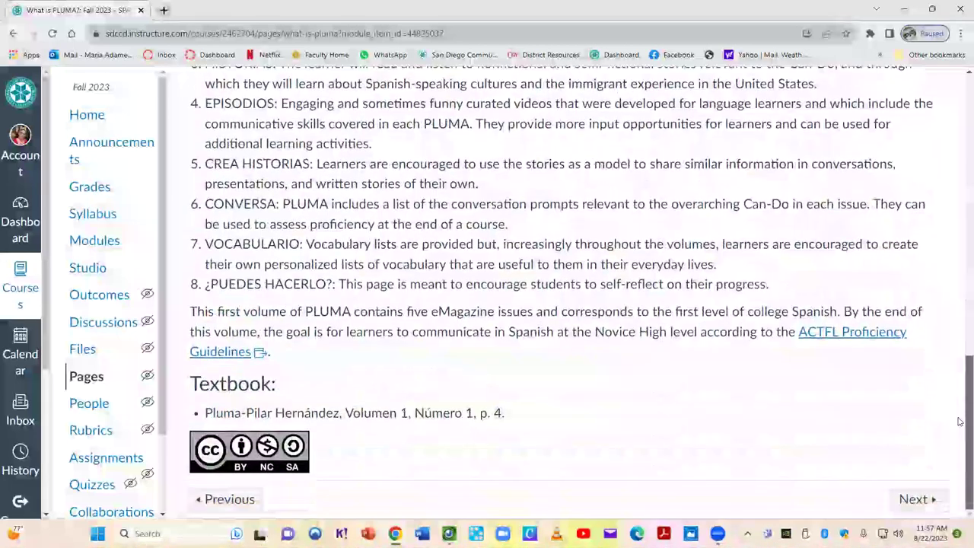
Review the weekly modules table on the following Pluma Textbook page, checking Week One's Introduction to Course Resources link and closing its tab.
{"action": "left_click", "coordinate": [928, 507]}
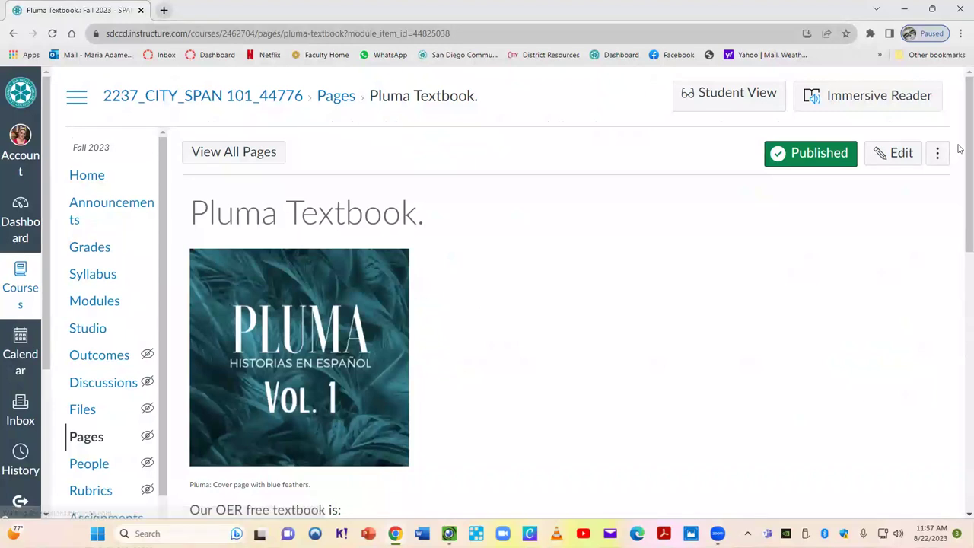
{"action": "left_click_drag", "start_coordinate": [960, 156], "coordinate": [960, 316]}
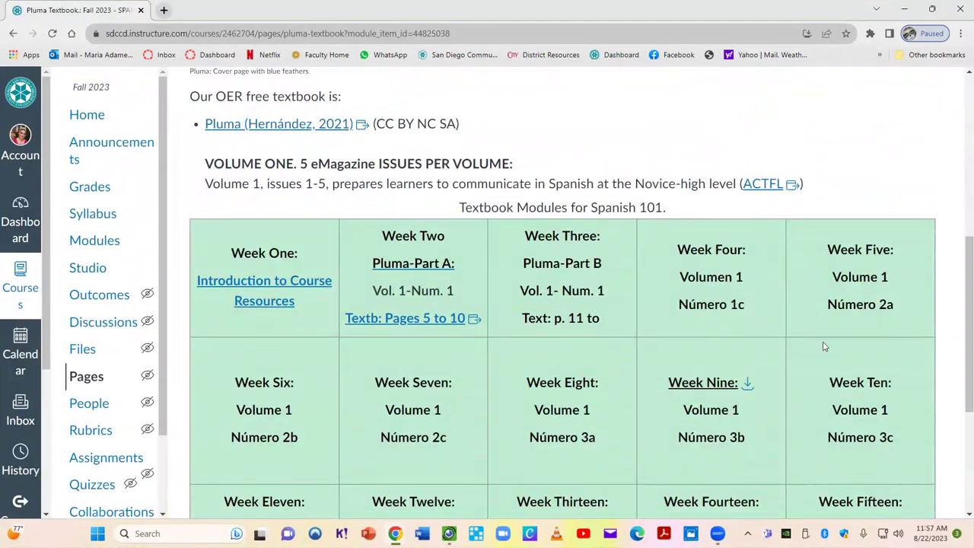
{"action": "left_click", "coordinate": [272, 289]}
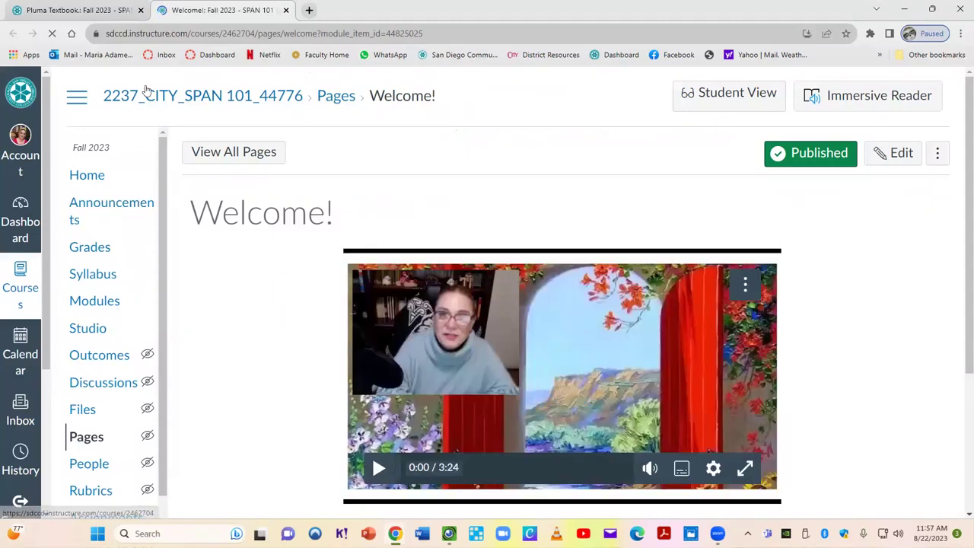
{"action": "left_click", "coordinate": [286, 10]}
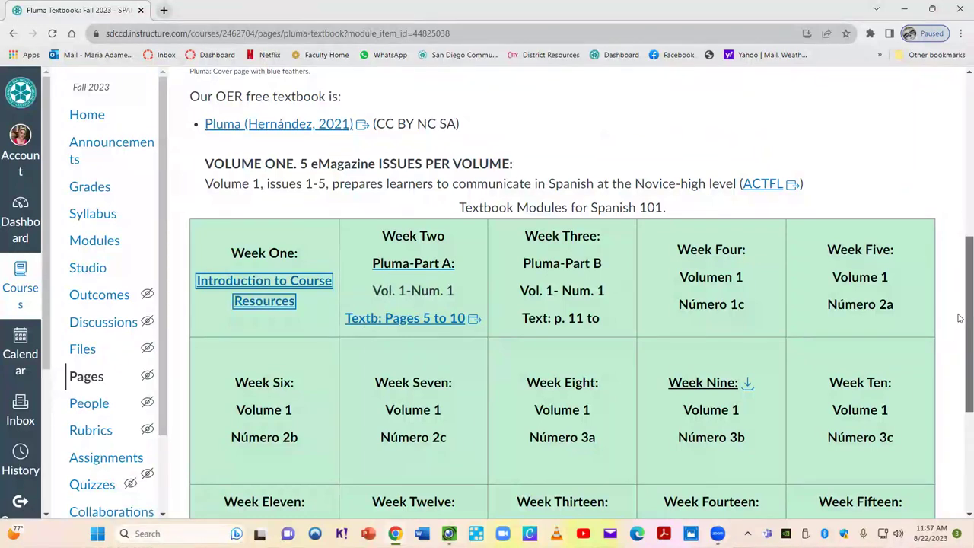
Continue to the Core Rules of Netiquette page and read its instructions and links.
{"action": "scroll", "coordinate": [960, 456], "scroll_direction": "down", "scroll_amount": 4}
{"action": "left_click", "coordinate": [930, 500]}
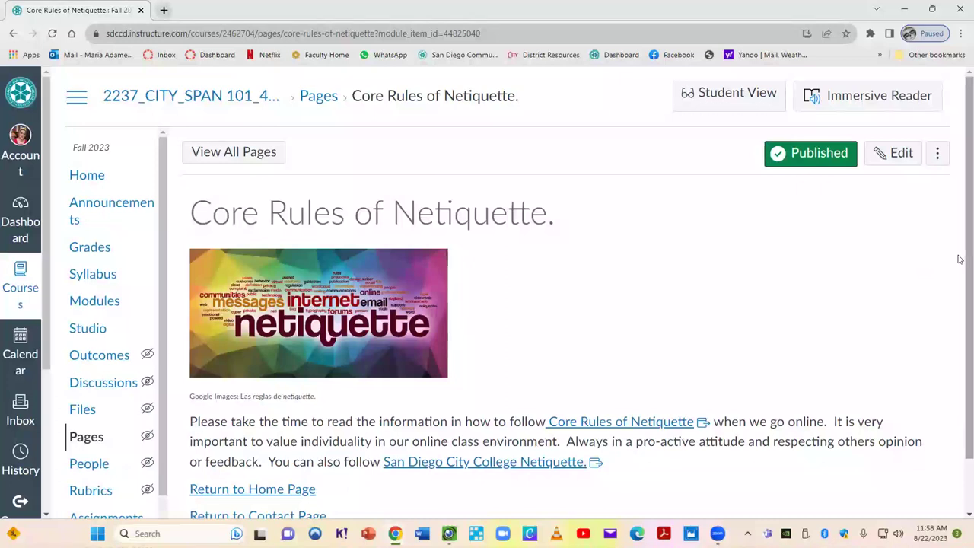
{"action": "scroll", "coordinate": [957, 281], "scroll_direction": "down", "scroll_amount": 1}
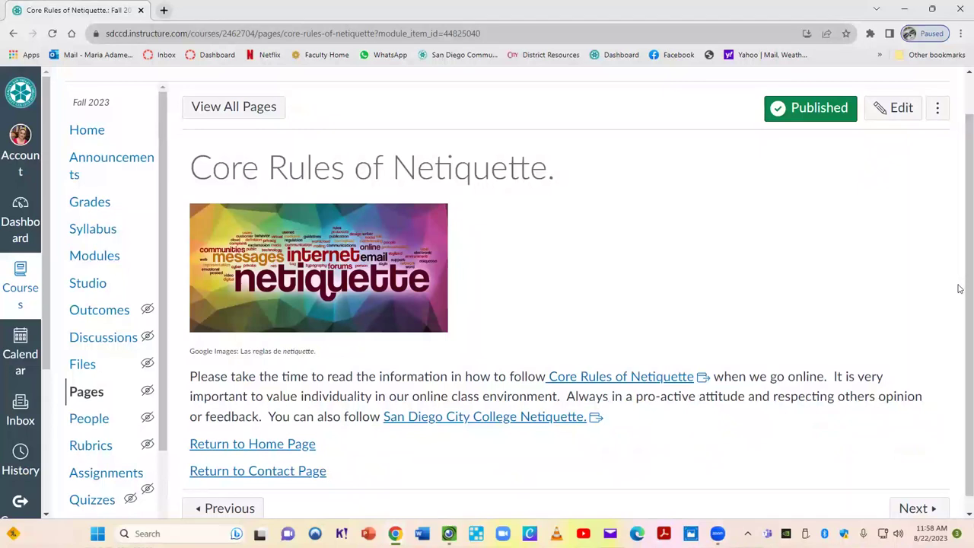
{"action": "scroll", "coordinate": [960, 289], "scroll_direction": "down", "scroll_amount": 1}
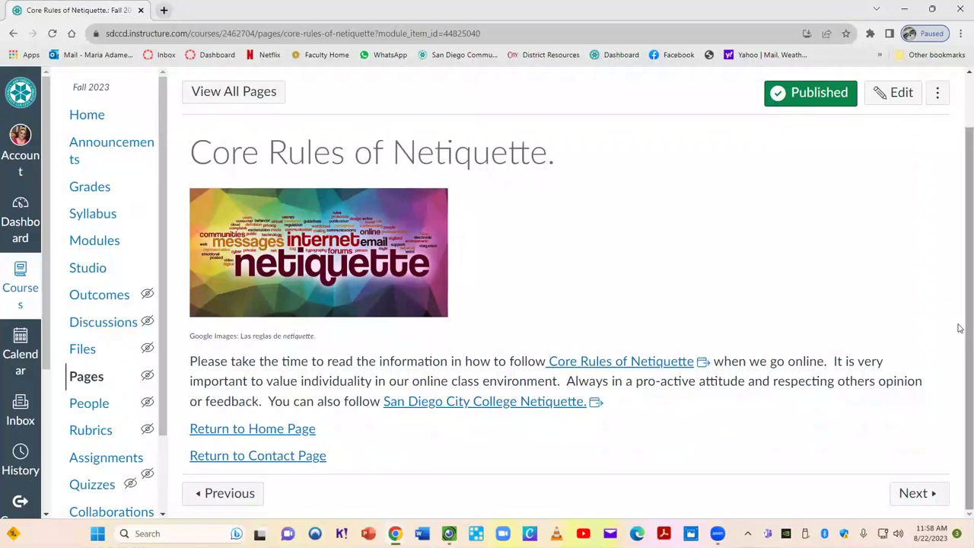
Open the linked Core Rules of Netiquette infographic, look at its heading and first rule, and close its tab.
{"action": "left_click", "coordinate": [613, 366]}
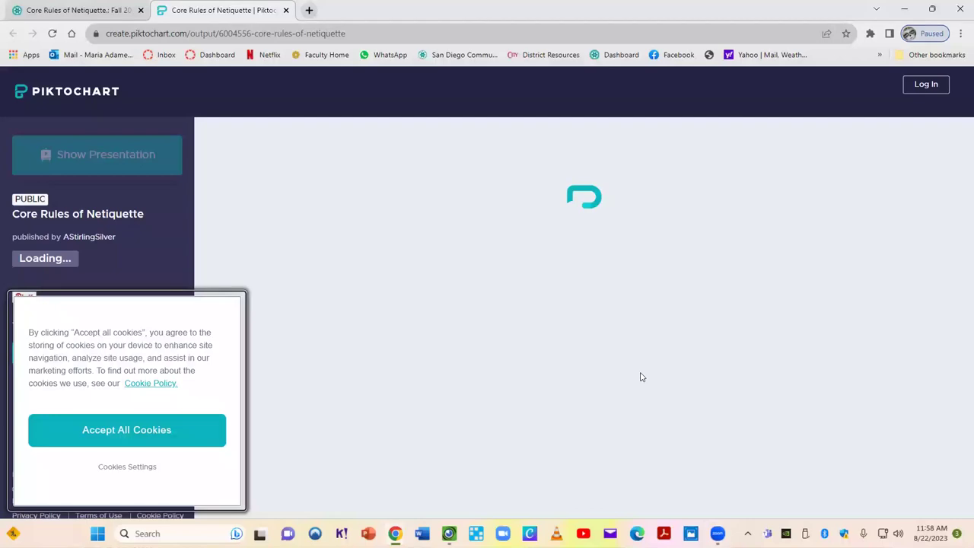
{"action": "left_click_drag", "start_coordinate": [963, 157], "coordinate": [960, 183]}
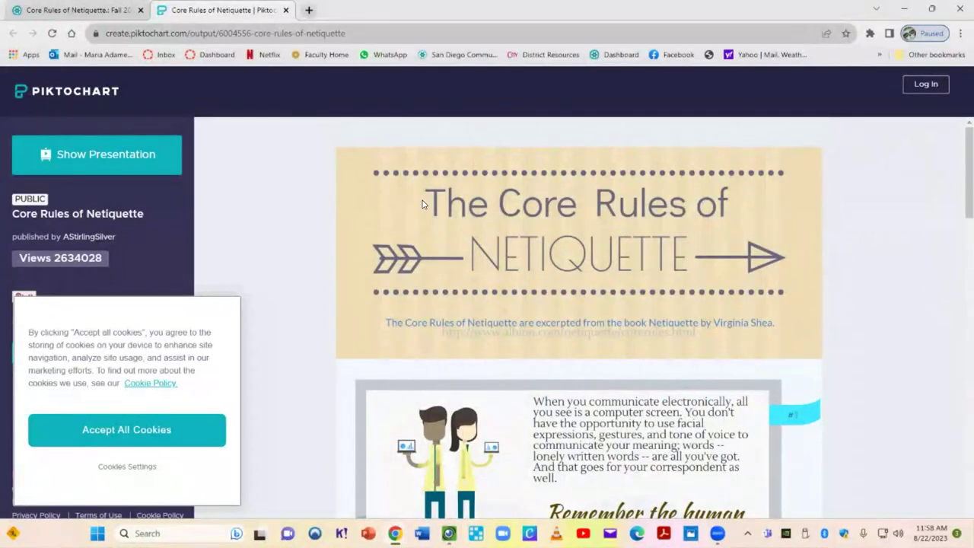
{"action": "left_click", "coordinate": [287, 10]}
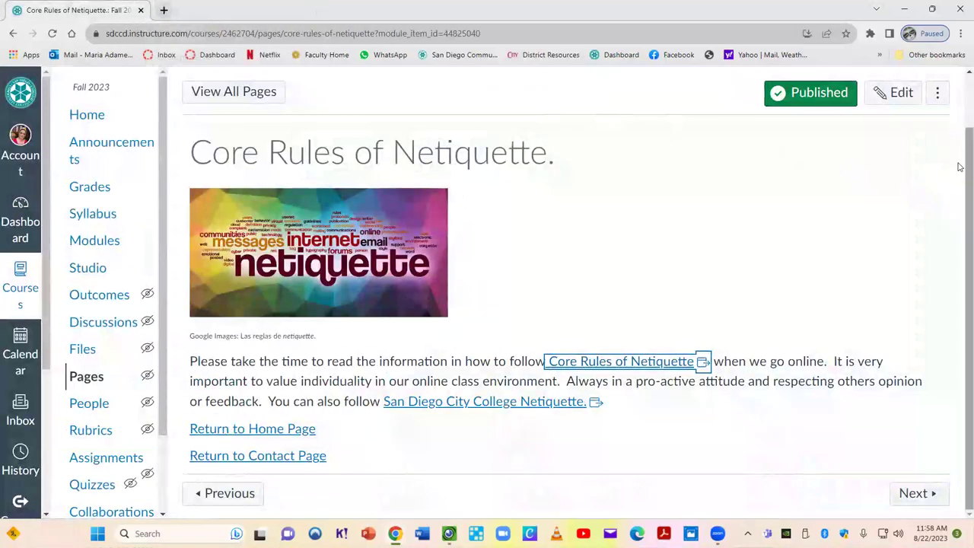
Go over the Accesability to Students and Resources page and continue to the Calendar in San Diego City College page.
{"action": "left_click", "coordinate": [912, 496]}
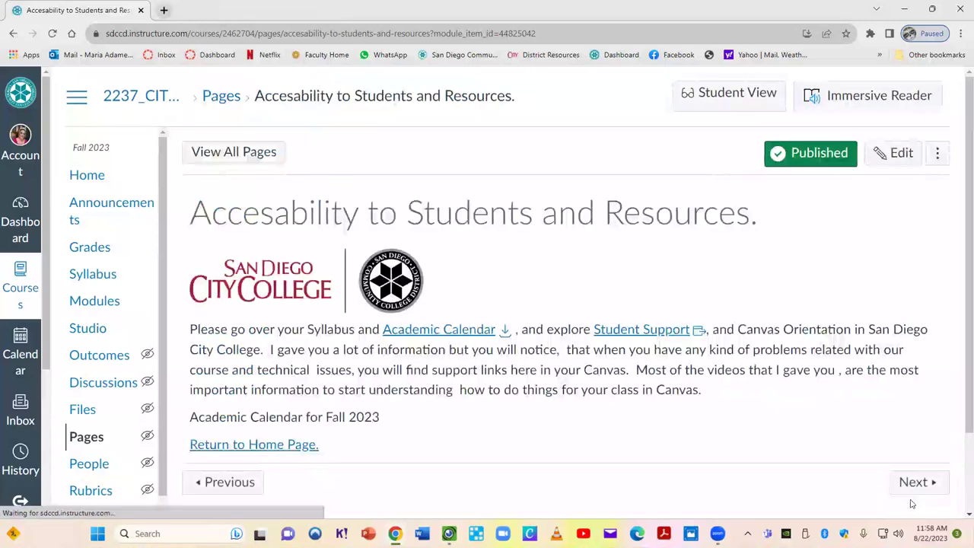
{"action": "left_click_drag", "start_coordinate": [961, 191], "coordinate": [959, 229]}
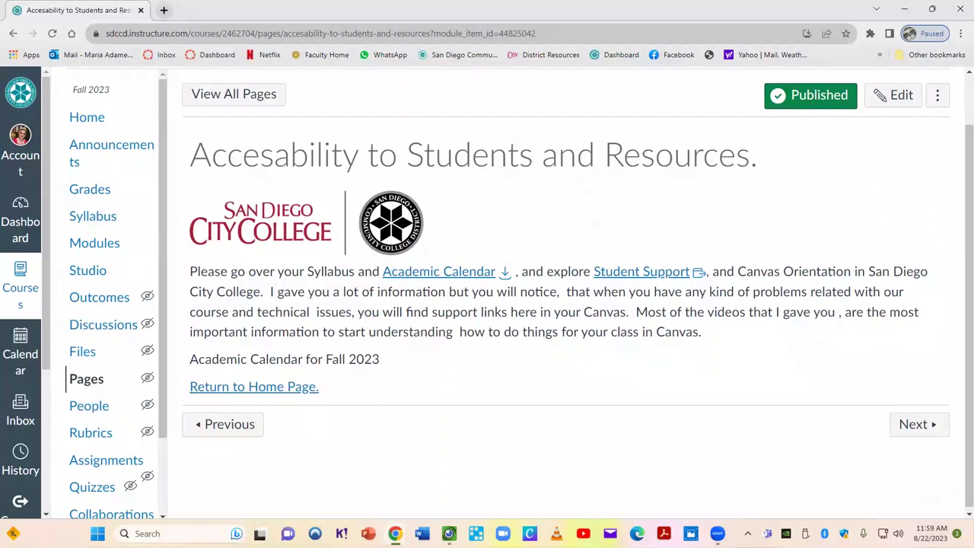
{"action": "left_click", "coordinate": [929, 426]}
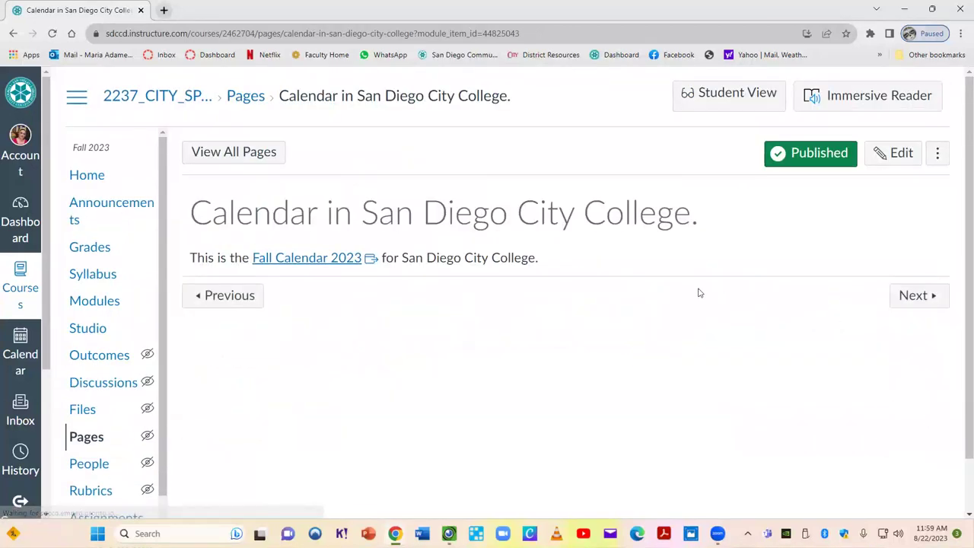
Open the linked Fall Calendar 2023, look over the district's academic dates and deadlines page, and close its tab.
{"action": "left_click", "coordinate": [330, 259]}
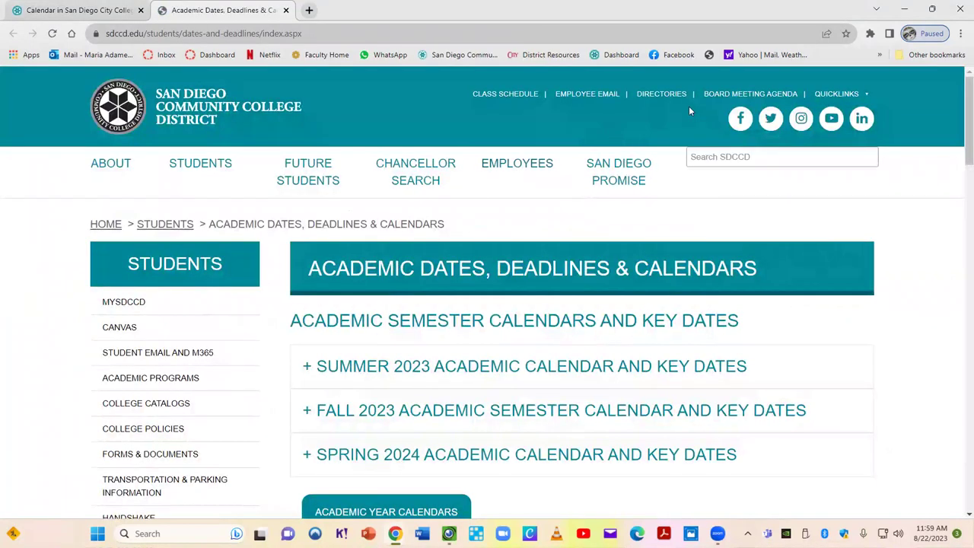
{"action": "scroll", "coordinate": [950, 183], "scroll_direction": "down", "scroll_amount": 6}
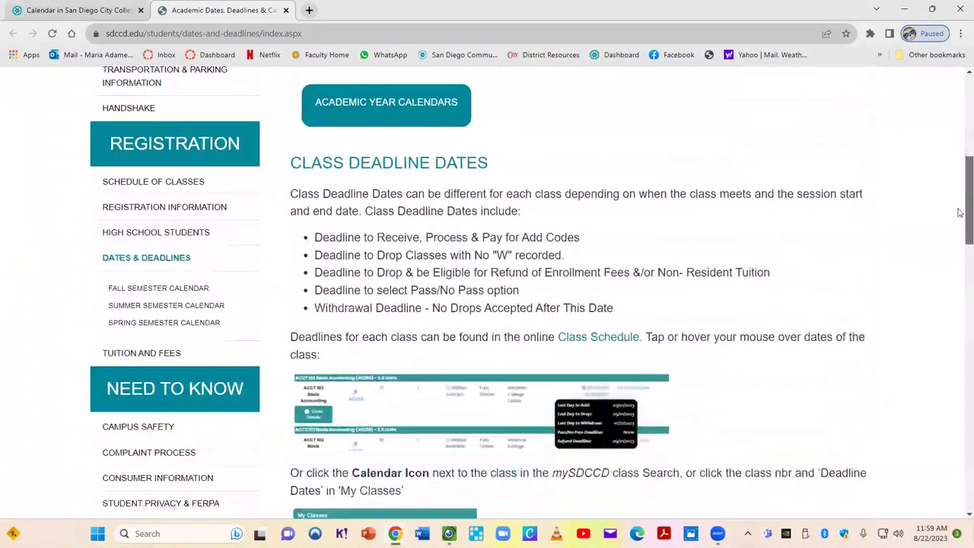
{"action": "scroll", "coordinate": [959, 227], "scroll_direction": "down", "scroll_amount": 5}
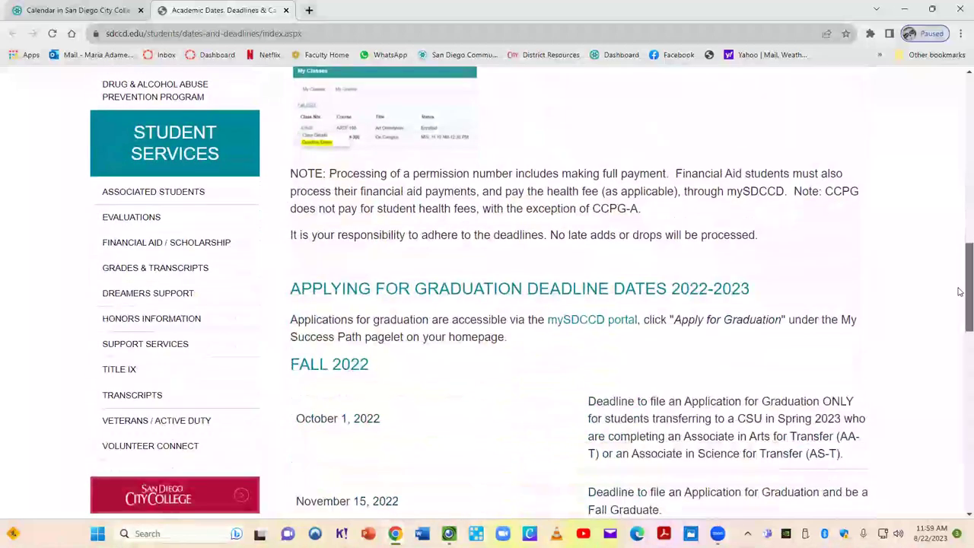
{"action": "scroll", "coordinate": [946, 138], "scroll_direction": "up", "scroll_amount": 8}
{"action": "scroll", "coordinate": [946, 138], "scroll_direction": "up", "scroll_amount": 4}
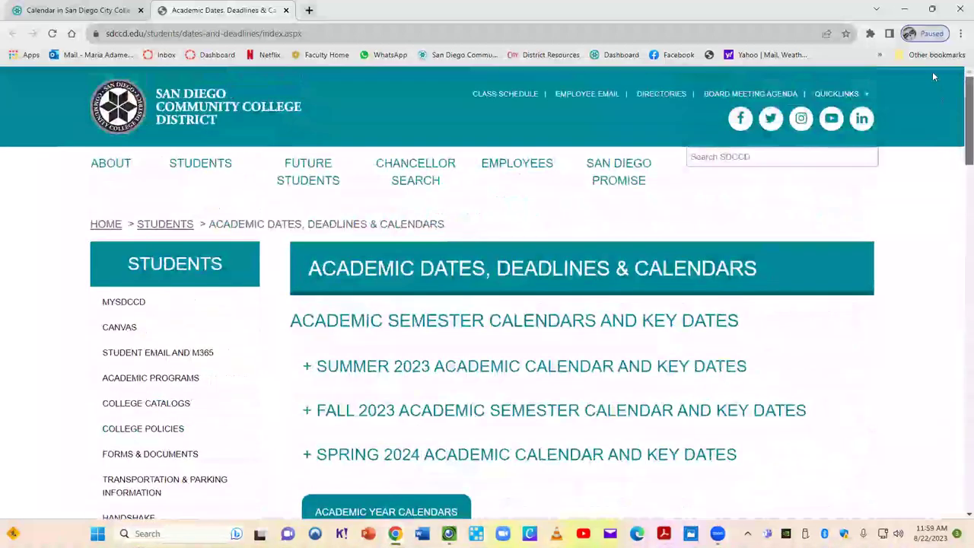
{"action": "left_click", "coordinate": [287, 11]}
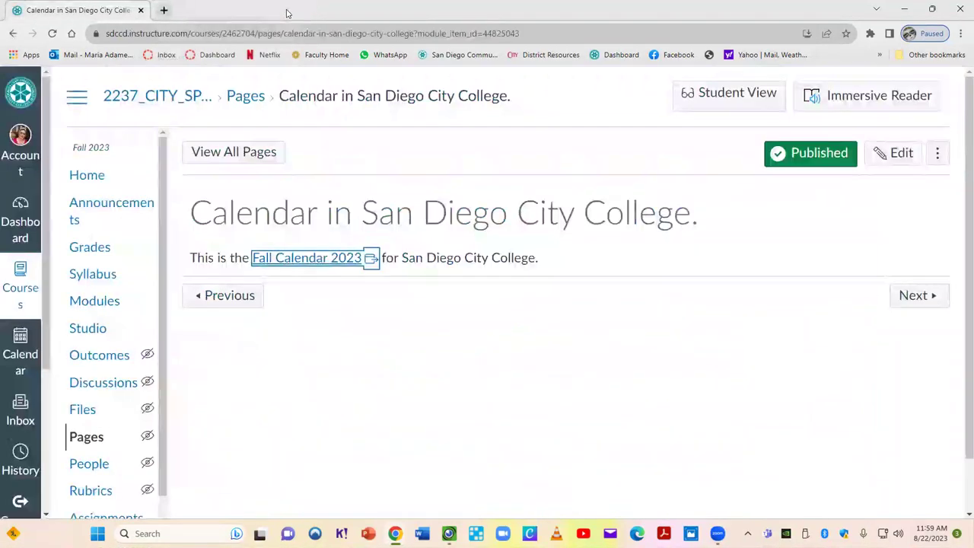
Continue to the SDCC Office of Instructional Services page and review the organizational chart's departments and contacts.
{"action": "left_click", "coordinate": [914, 296]}
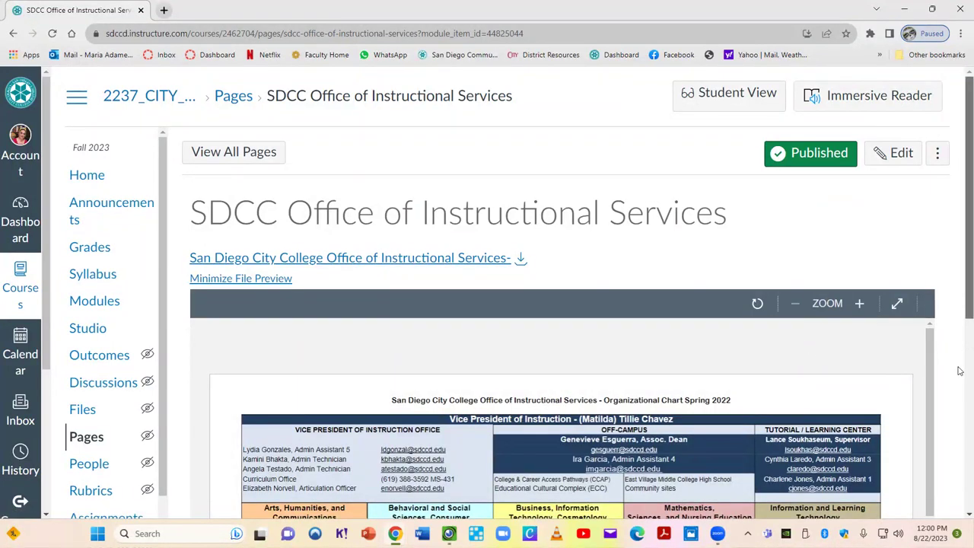
{"action": "scroll", "coordinate": [959, 296], "scroll_direction": "down", "scroll_amount": 2}
{"action": "scroll", "coordinate": [960, 251], "scroll_direction": "up", "scroll_amount": 2}
{"action": "scroll", "coordinate": [563, 343], "scroll_direction": "down", "scroll_amount": 1}
{"action": "scroll", "coordinate": [563, 342], "scroll_direction": "down", "scroll_amount": 1}
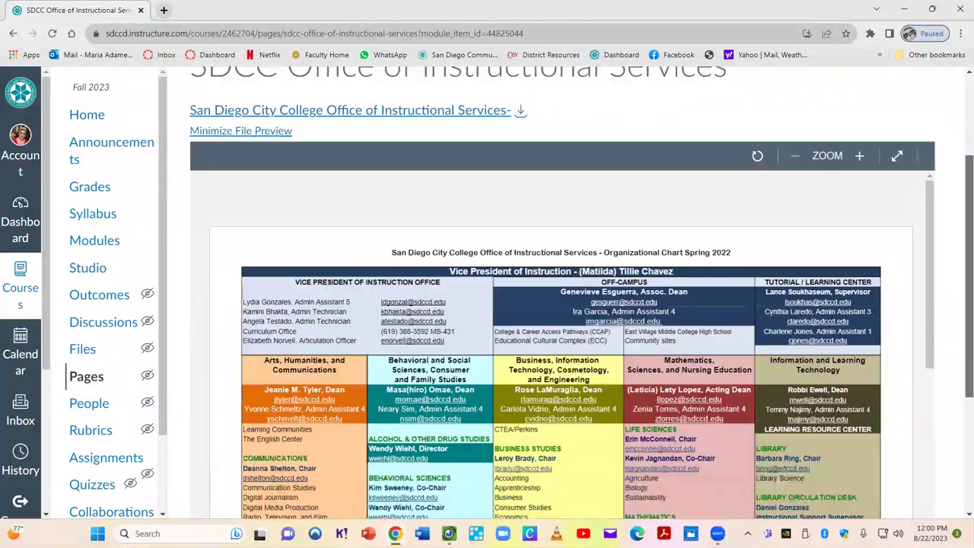
{"action": "scroll", "coordinate": [563, 342], "scroll_direction": "up", "scroll_amount": 1}
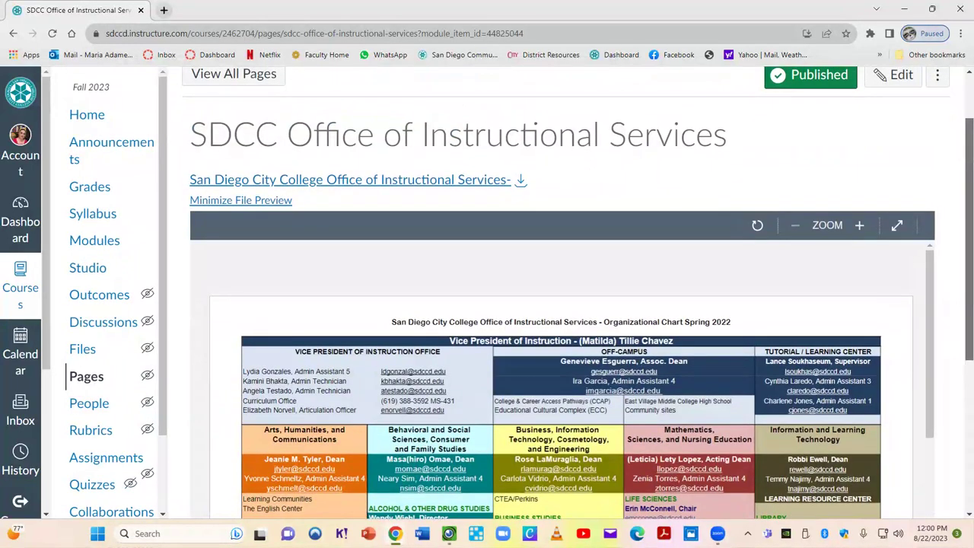
{"action": "scroll", "coordinate": [563, 342], "scroll_direction": "down", "scroll_amount": 2}
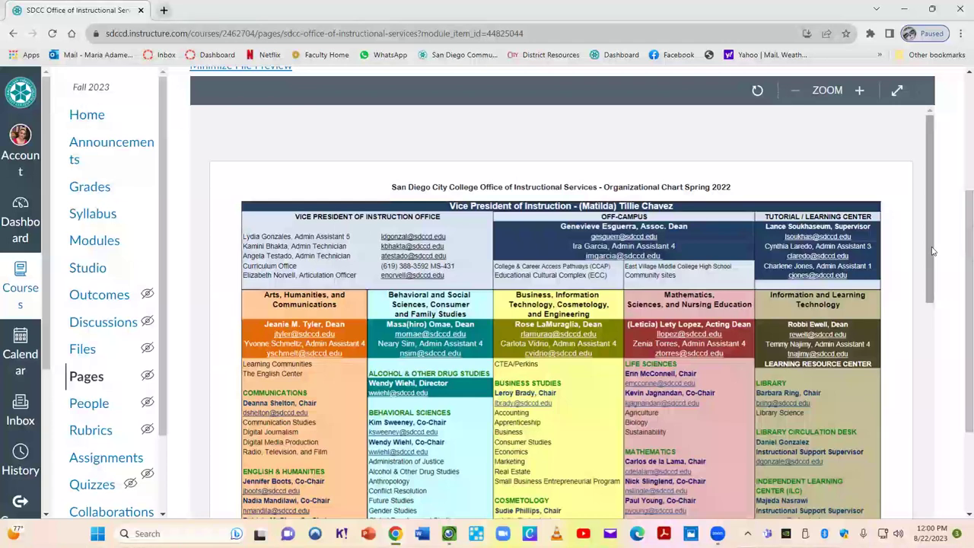
{"action": "left_click_drag", "start_coordinate": [933, 251], "coordinate": [922, 285]}
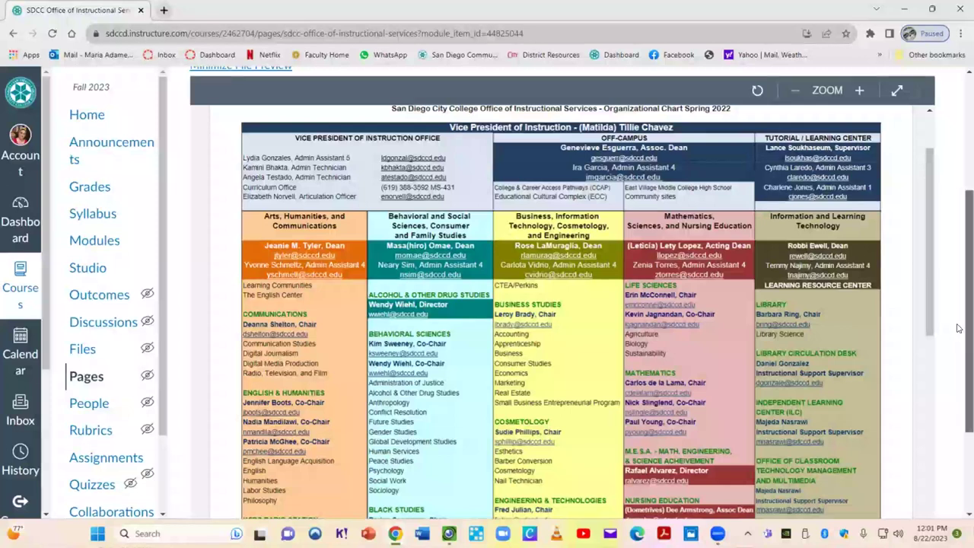
{"action": "scroll", "coordinate": [958, 323], "scroll_direction": "down", "scroll_amount": 2}
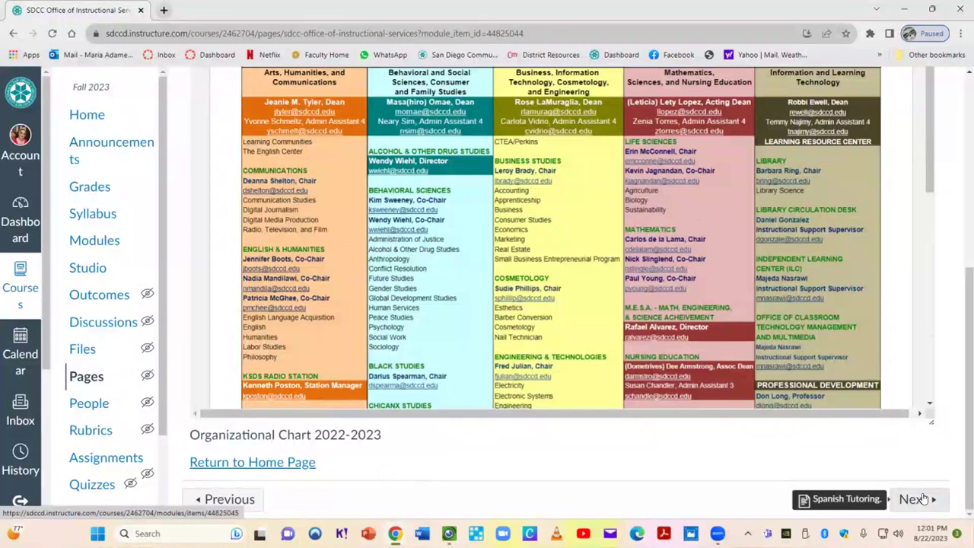
Continue to the Spanish Tutoring page and read its program outcomes, enrollment steps, help topics and what to have ready.
{"action": "left_click", "coordinate": [922, 499]}
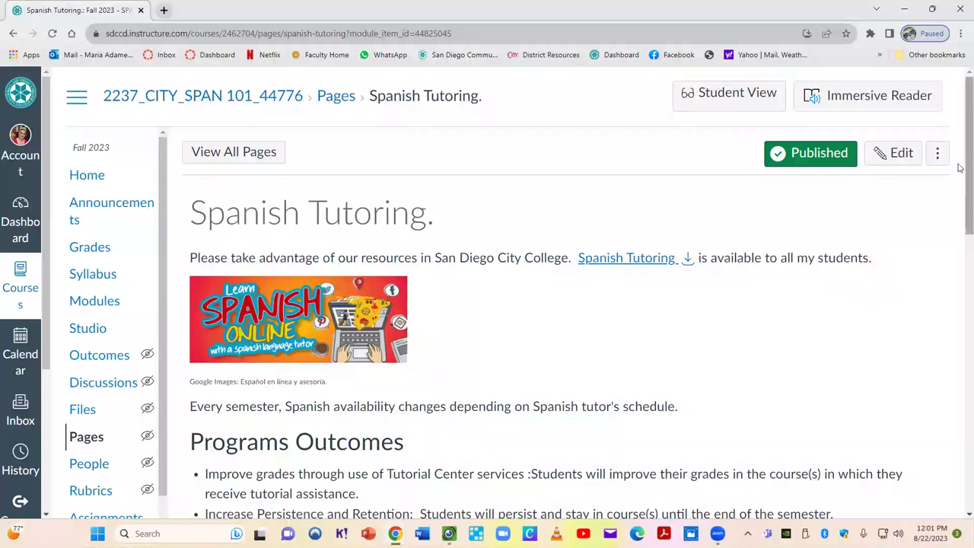
{"action": "scroll", "coordinate": [960, 191], "scroll_direction": "down", "scroll_amount": 3}
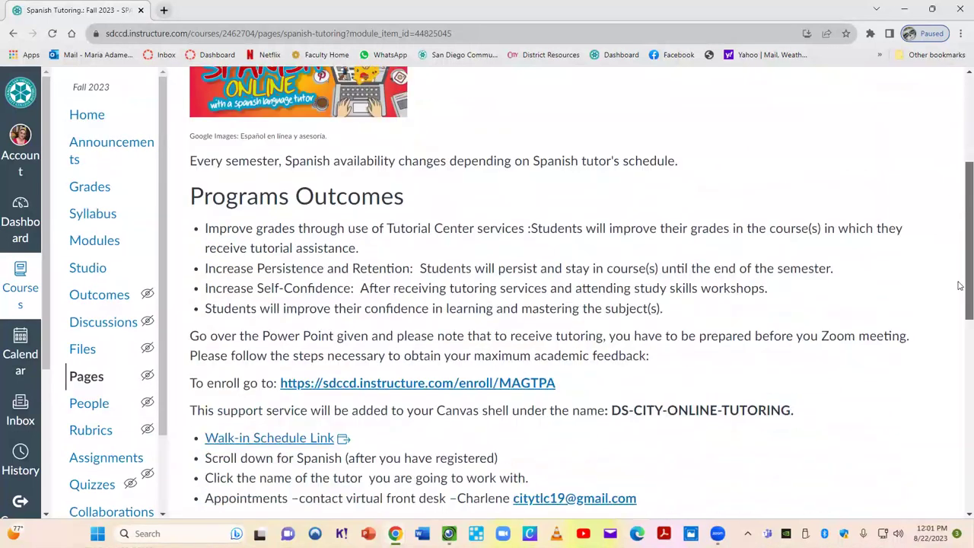
{"action": "scroll", "coordinate": [960, 296], "scroll_direction": "down", "scroll_amount": 2}
{"action": "scroll", "coordinate": [960, 328], "scroll_direction": "down", "scroll_amount": 1}
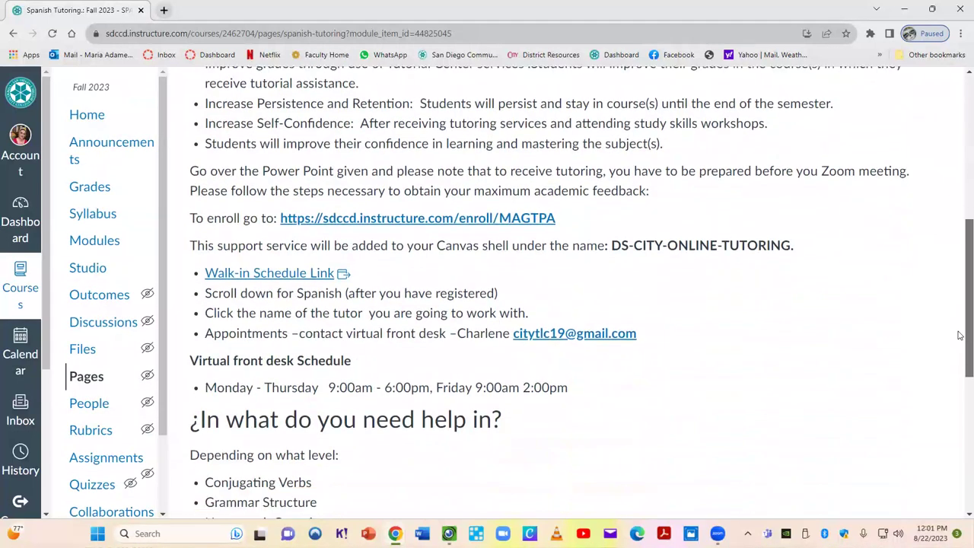
{"action": "left_click_drag", "start_coordinate": [960, 348], "coordinate": [959, 403]}
{"action": "left_click_drag", "start_coordinate": [959, 408], "coordinate": [960, 437]}
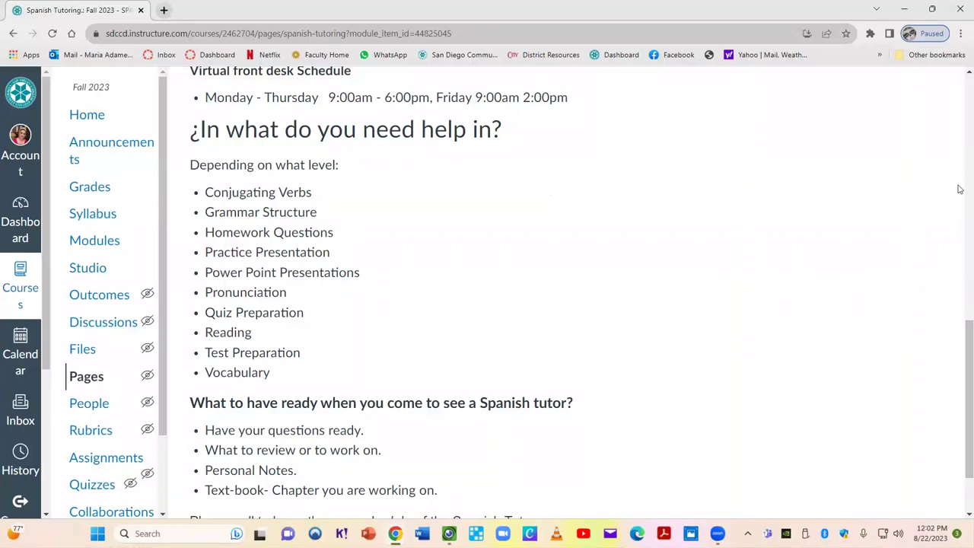
{"action": "left_click_drag", "start_coordinate": [963, 355], "coordinate": [959, 394]}
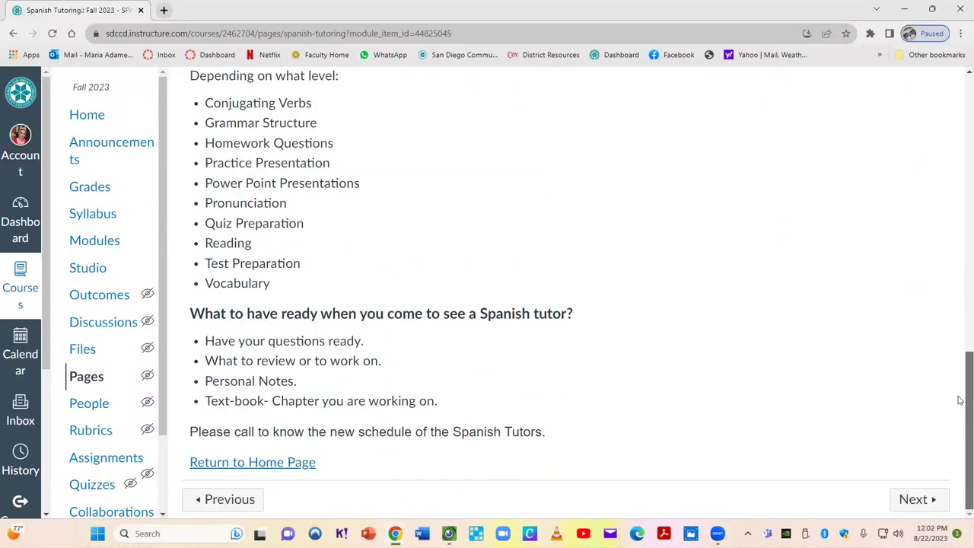
Continue to the SDCC Canvas Support Services page and review the Canvas Tour, user settings and notification preferences sections.
{"action": "left_click", "coordinate": [929, 500]}
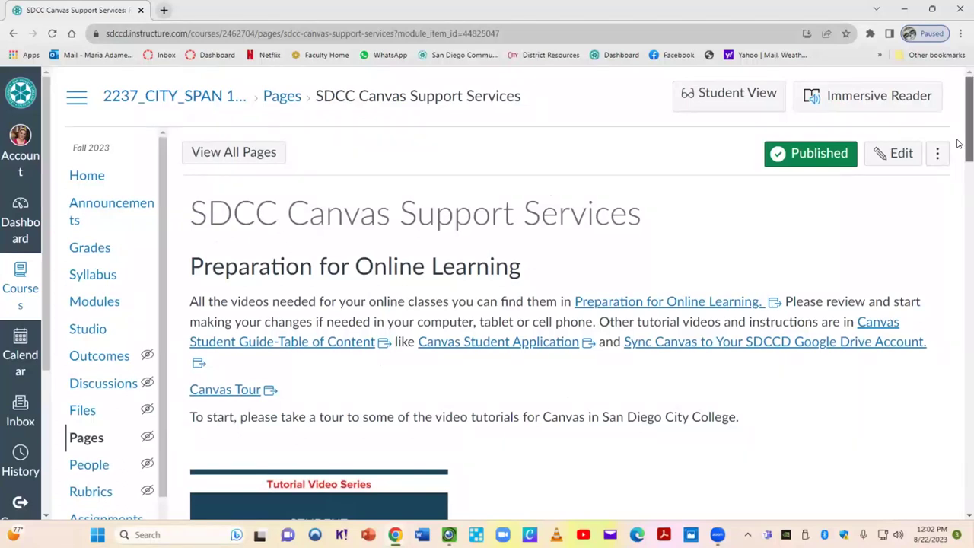
{"action": "left_click_drag", "start_coordinate": [958, 143], "coordinate": [958, 184]}
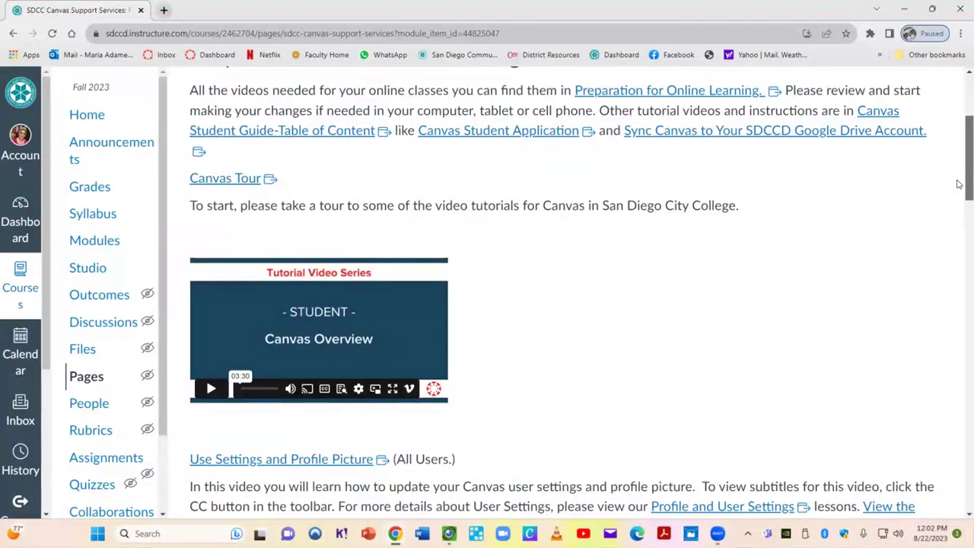
{"action": "left_click_drag", "start_coordinate": [960, 173], "coordinate": [958, 227]}
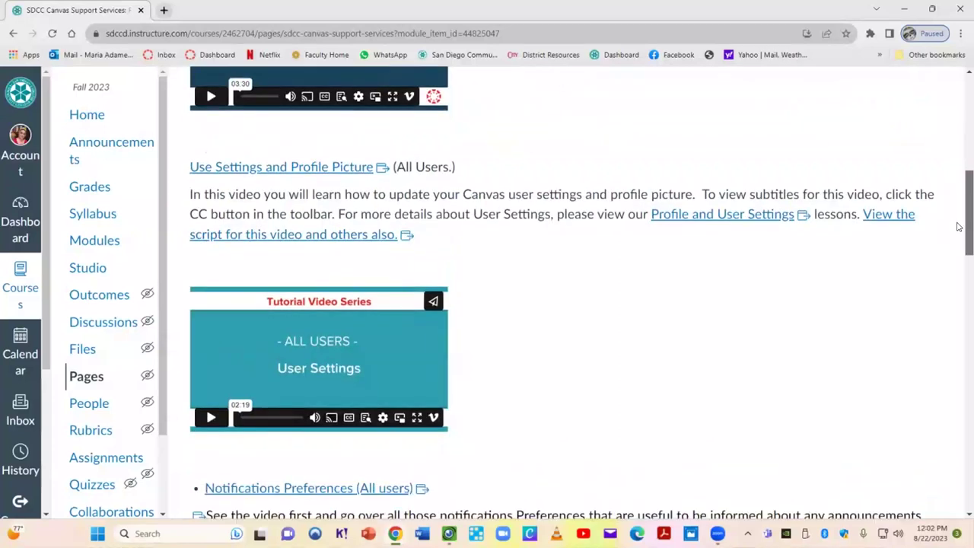
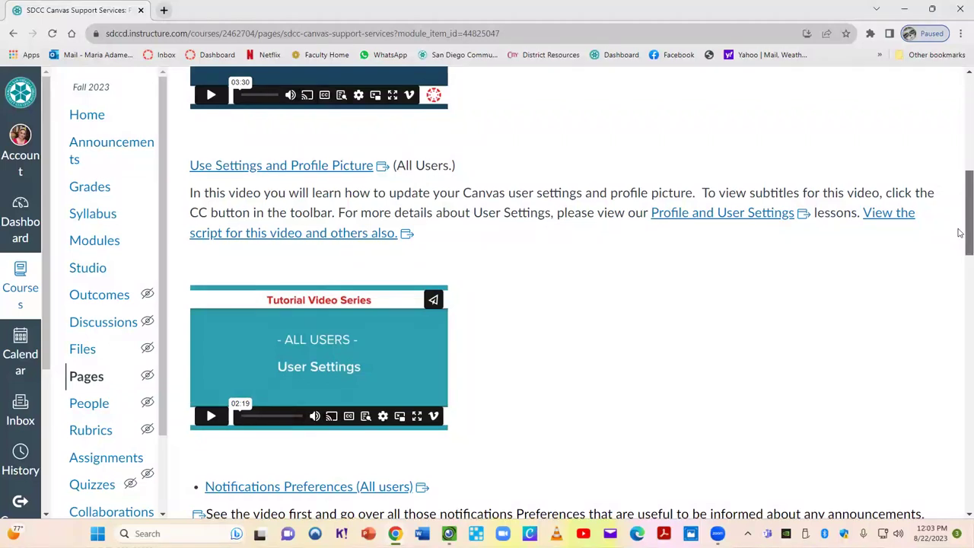
{"action": "scroll", "coordinate": [959, 242], "scroll_direction": "down", "scroll_amount": 3}
{"action": "scroll", "coordinate": [959, 246], "scroll_direction": "down", "scroll_amount": 1}
{"action": "scroll", "coordinate": [957, 230], "scroll_direction": "up", "scroll_amount": 1}
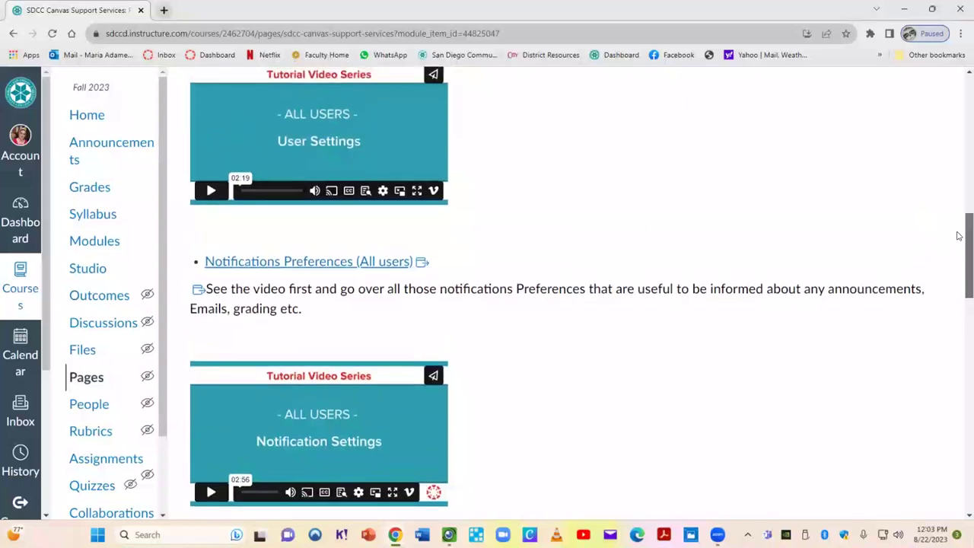
{"action": "scroll", "coordinate": [959, 209], "scroll_direction": "up", "scroll_amount": 1}
{"action": "scroll", "coordinate": [958, 248], "scroll_direction": "down", "scroll_amount": 2}
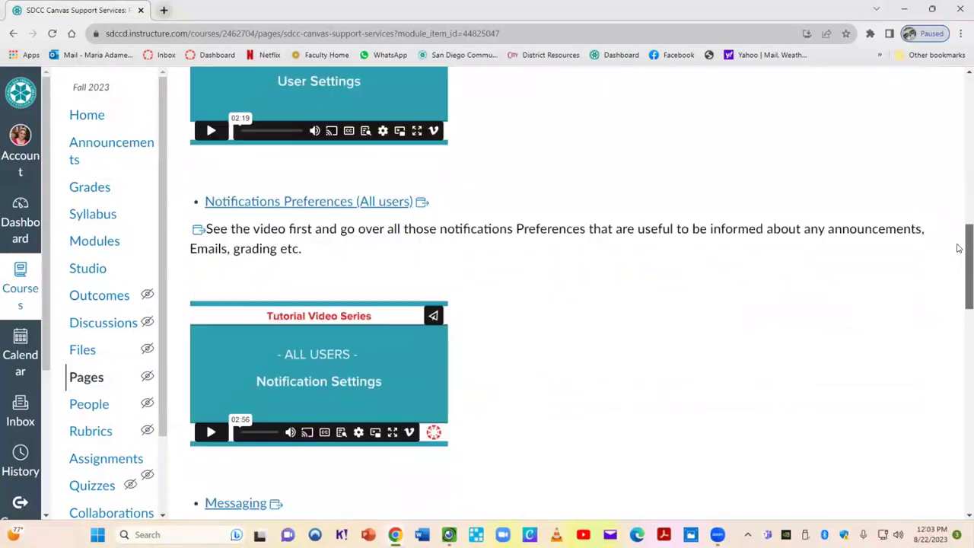
{"action": "scroll", "coordinate": [958, 251], "scroll_direction": "down", "scroll_amount": 1}
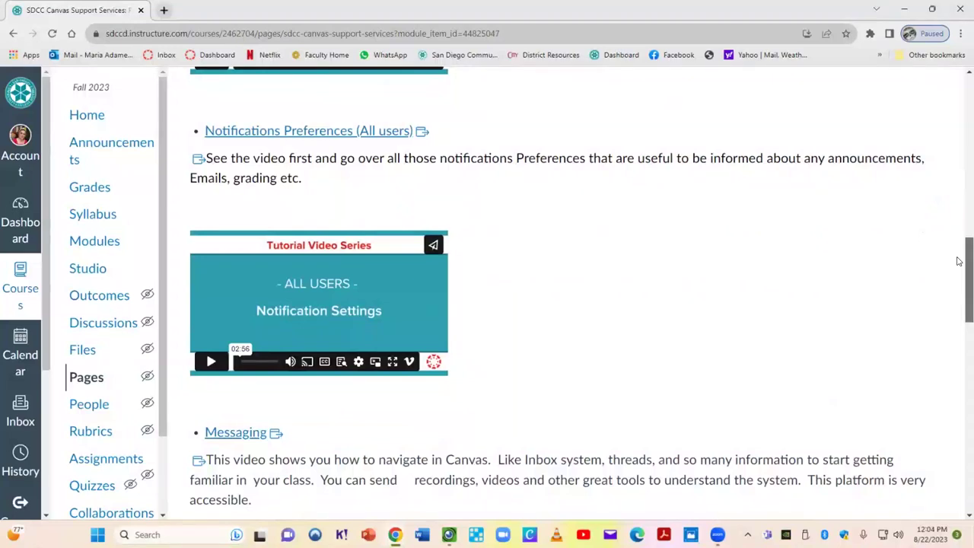
Review the Messaging, Calendar, Rich Content Editor and student support sections of the Canvas Support Services page.
{"action": "scroll", "coordinate": [958, 261], "scroll_direction": "down", "scroll_amount": 3}
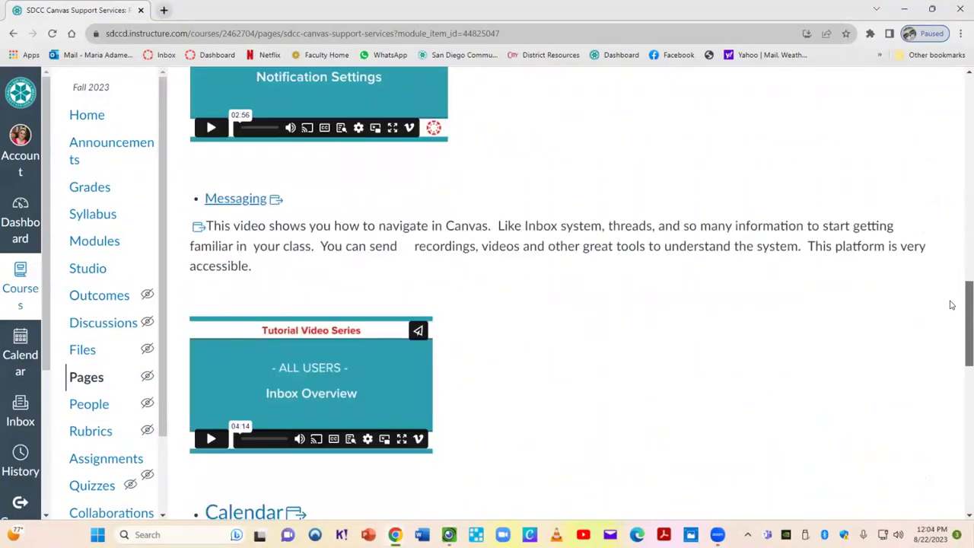
{"action": "scroll", "coordinate": [951, 305], "scroll_direction": "down", "scroll_amount": 3}
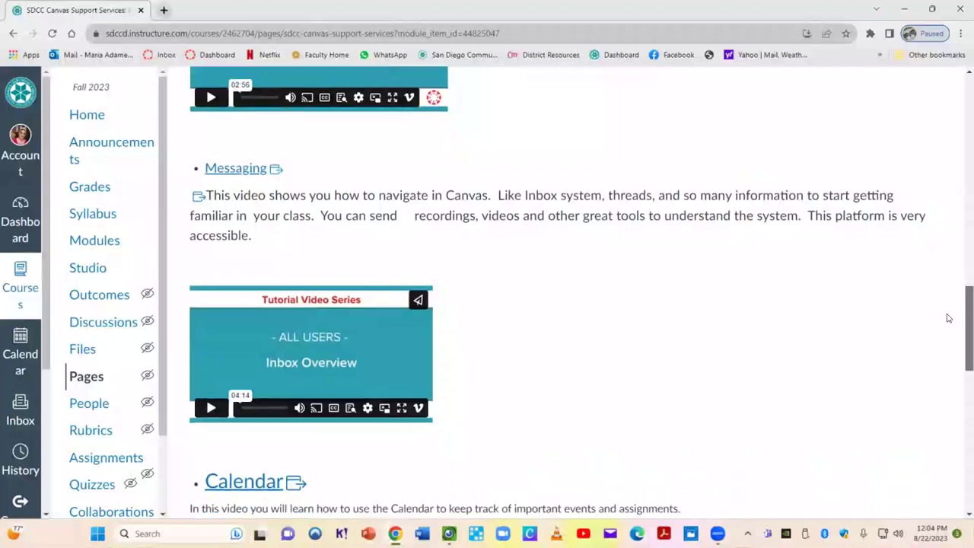
{"action": "scroll", "coordinate": [943, 351], "scroll_direction": "down", "scroll_amount": 1}
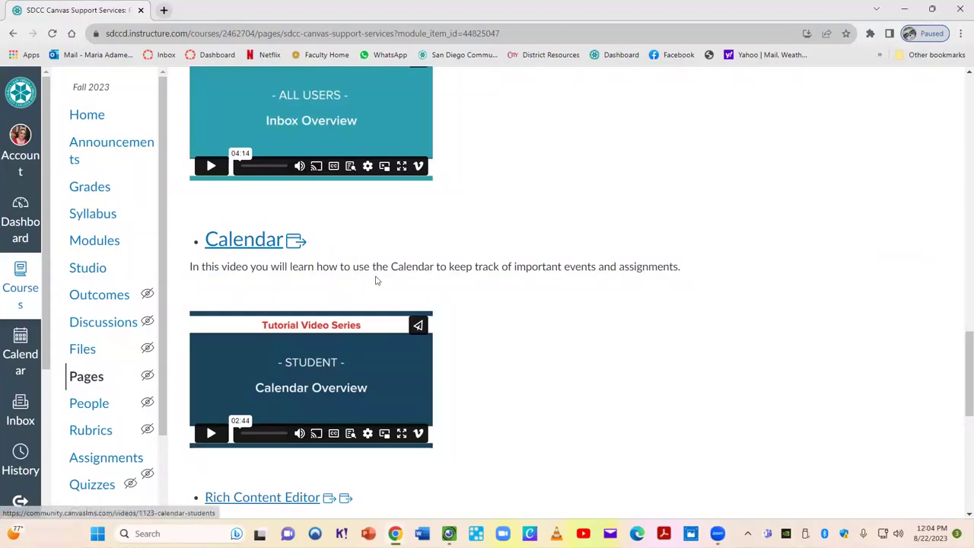
{"action": "scroll", "coordinate": [750, 362], "scroll_direction": "down", "scroll_amount": 3}
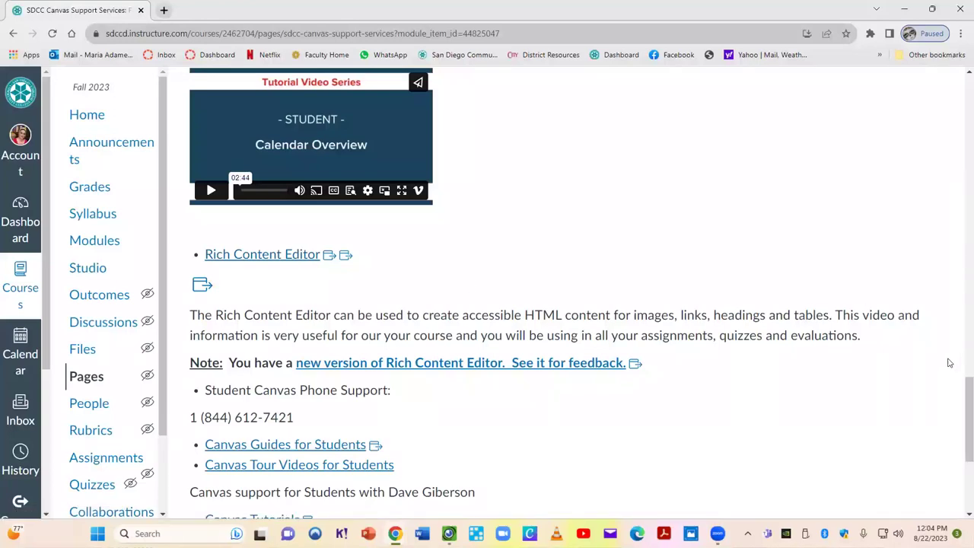
Open the SDCC Canvas Support Services page for editing and examine the editor's media upload/record and external app options, including Canvas Studio.
{"action": "scroll", "coordinate": [962, 388], "scroll_direction": "up", "scroll_amount": 2}
{"action": "left_click_drag", "start_coordinate": [967, 389], "coordinate": [938, 123]}
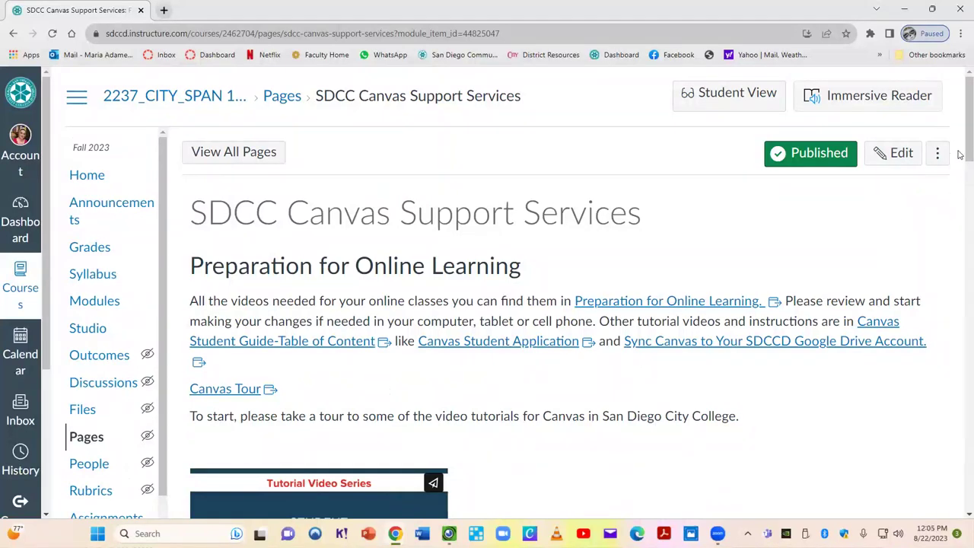
{"action": "scroll", "coordinate": [960, 156], "scroll_direction": "down", "scroll_amount": 1}
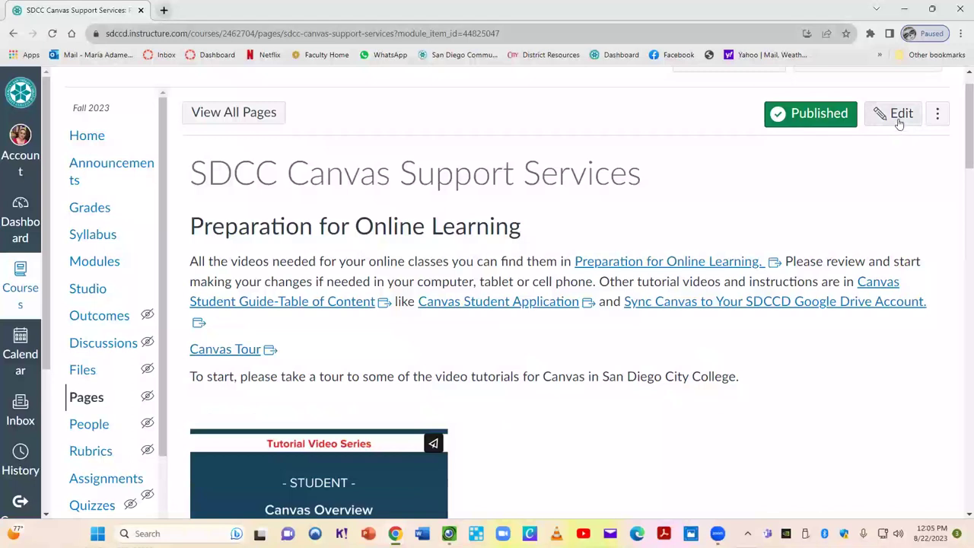
{"action": "left_click", "coordinate": [893, 112]}
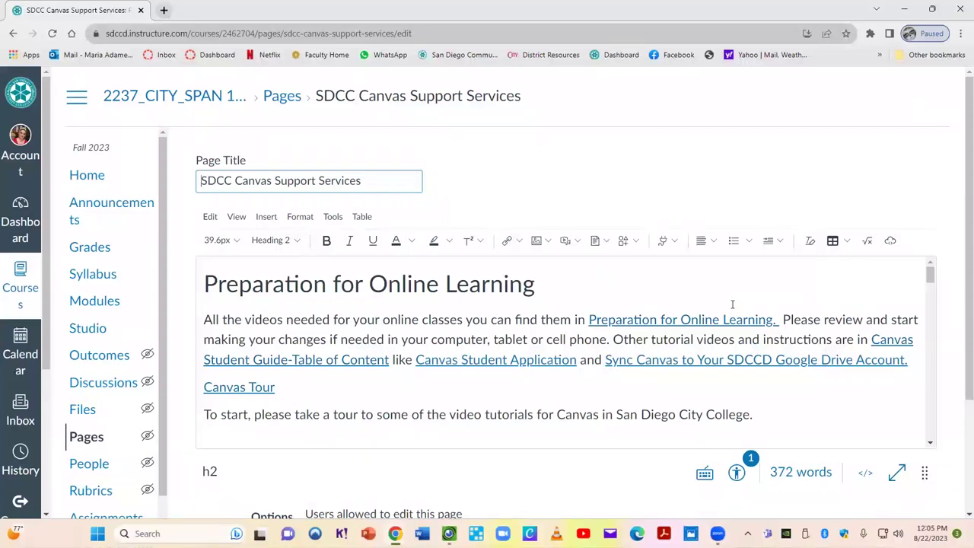
{"action": "left_click", "coordinate": [578, 241]}
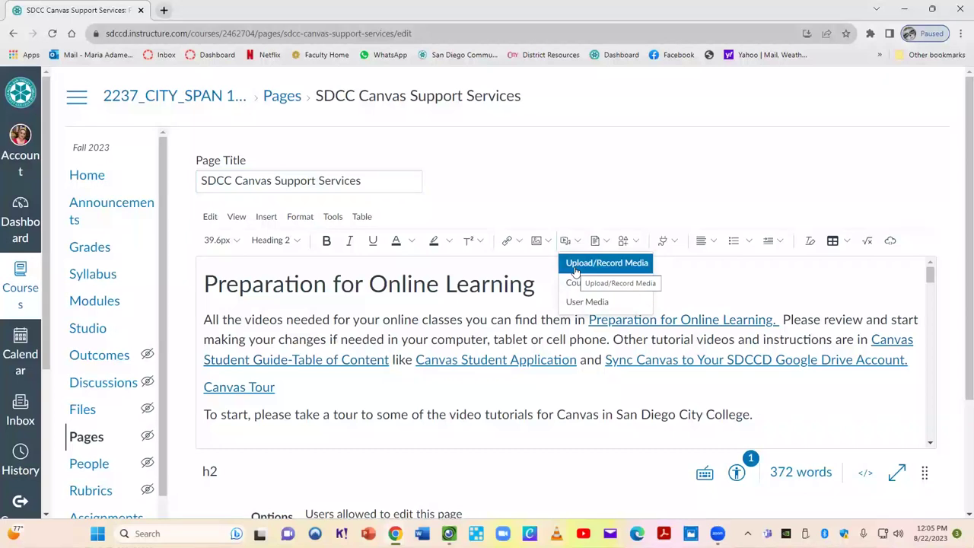
{"action": "left_click", "coordinate": [588, 190]}
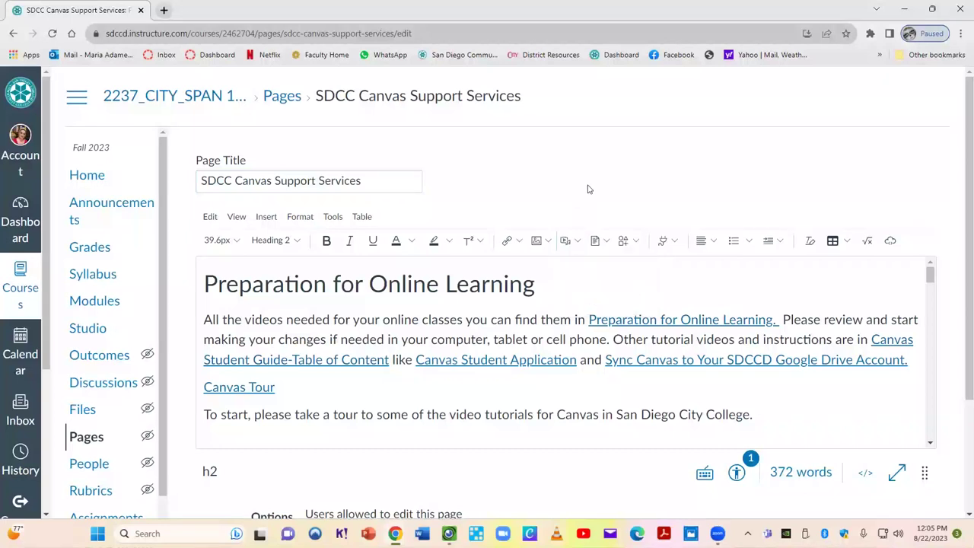
{"action": "left_click", "coordinate": [673, 242]}
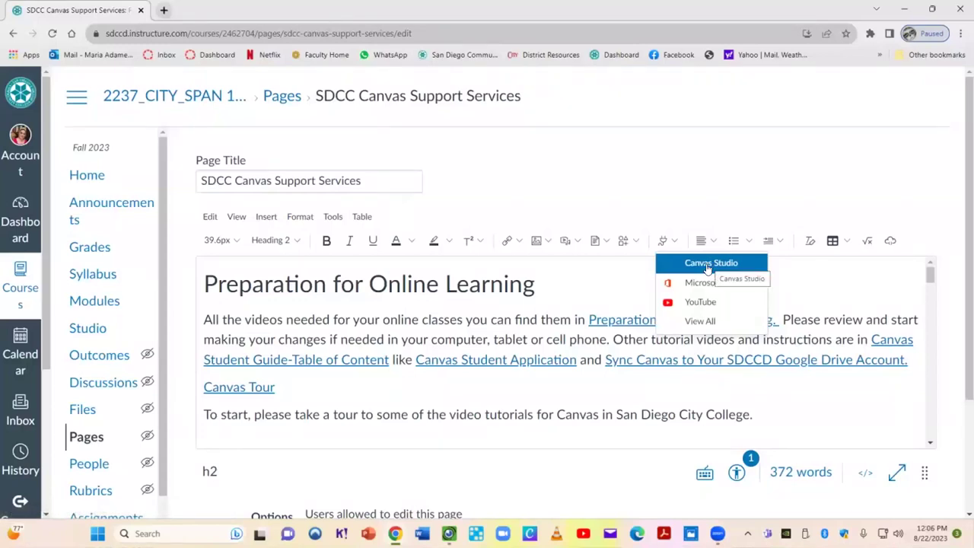
{"action": "left_click", "coordinate": [680, 174]}
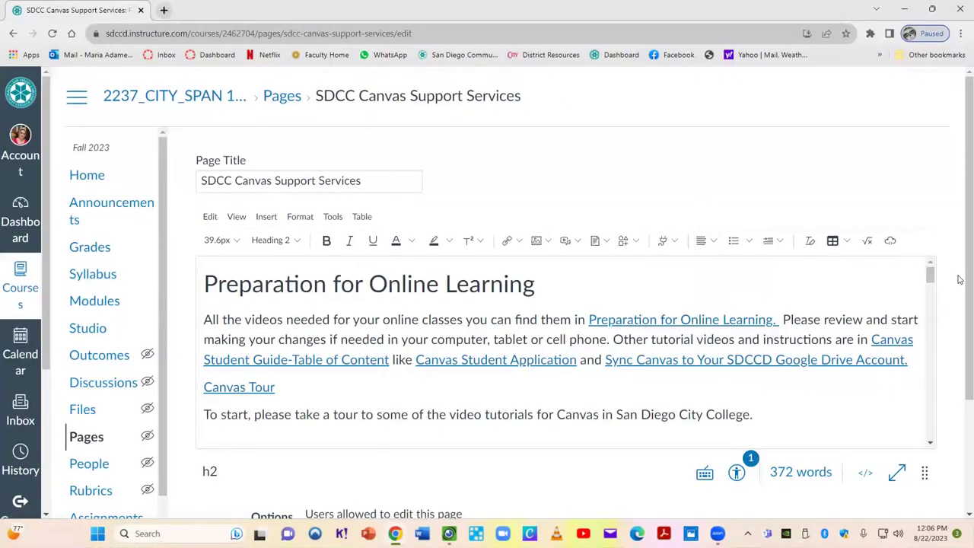
Leave the page editor without saving and review the student support, tutorial and other useful links at the end of the page.
{"action": "scroll", "coordinate": [959, 283], "scroll_direction": "down", "scroll_amount": 2}
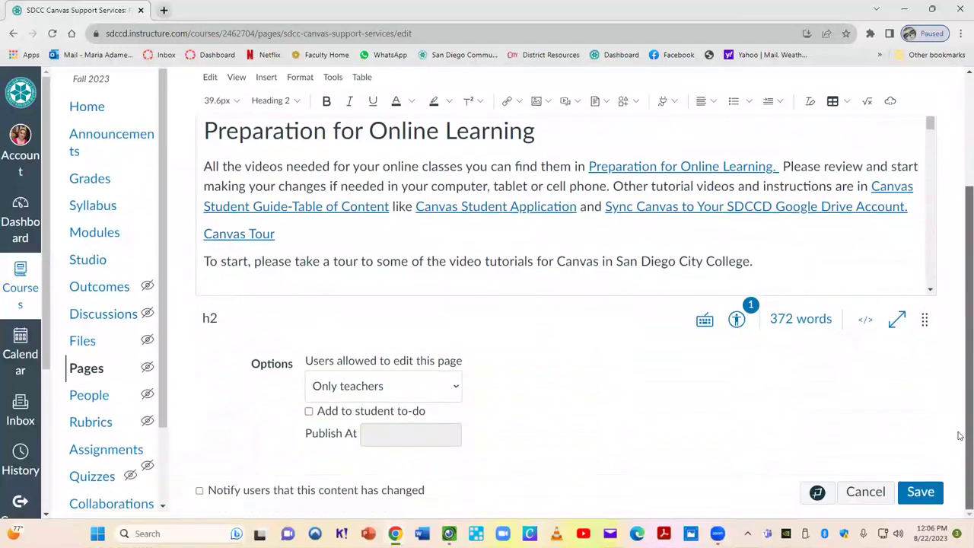
{"action": "left_click", "coordinate": [862, 492]}
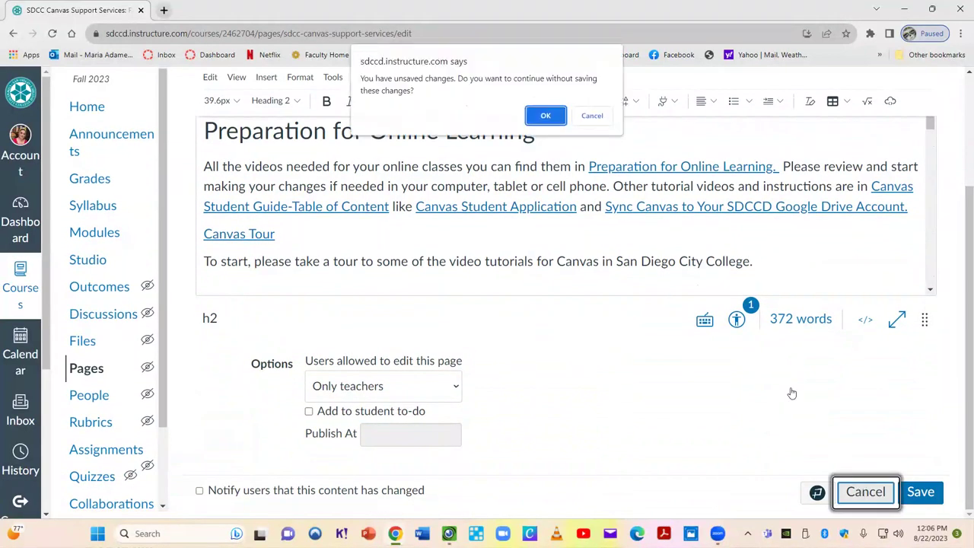
{"action": "left_click", "coordinate": [547, 116]}
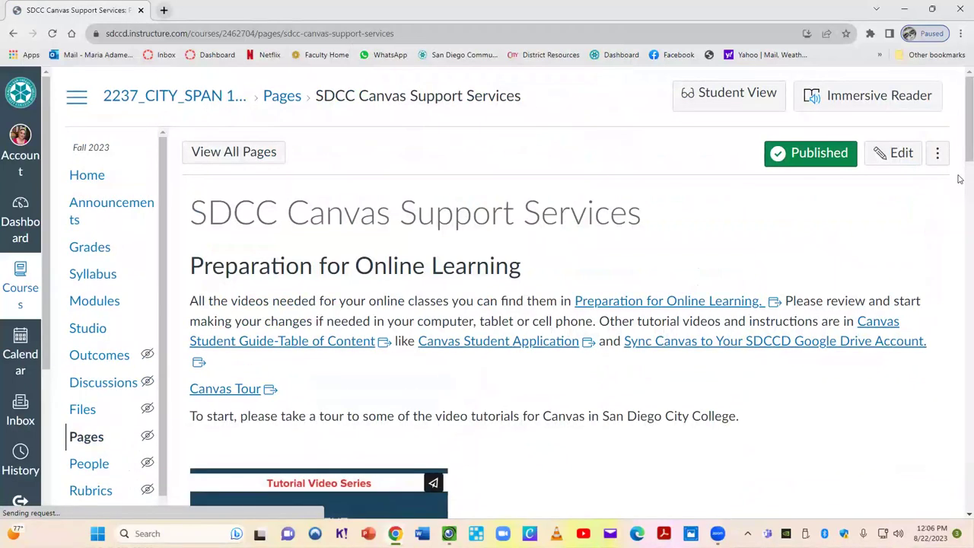
{"action": "left_click_drag", "start_coordinate": [968, 114], "coordinate": [968, 445]}
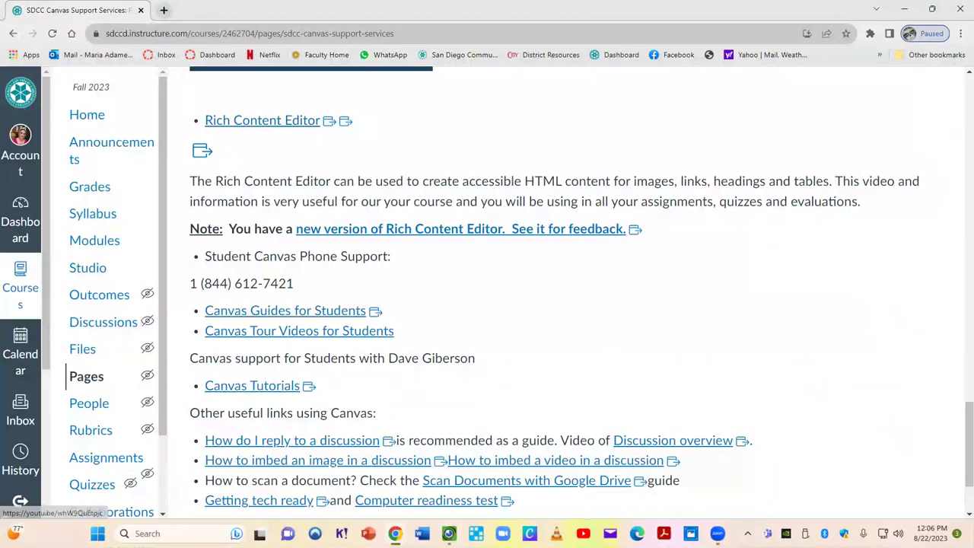
{"action": "left_click_drag", "start_coordinate": [960, 447], "coordinate": [959, 487]}
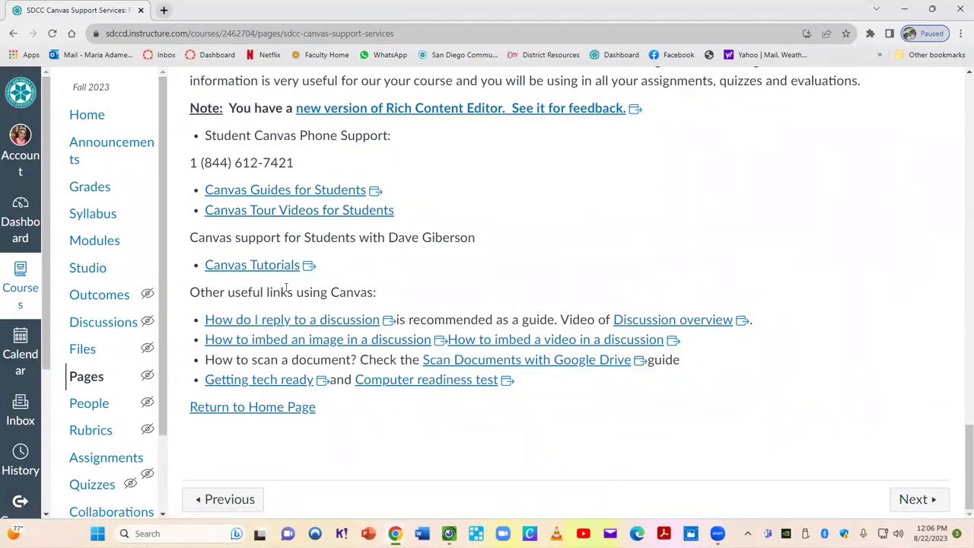
Continue to the page on recording voice and videos in Canvas, review its steps, and view the following How to use Studio page.
{"action": "left_click", "coordinate": [922, 499]}
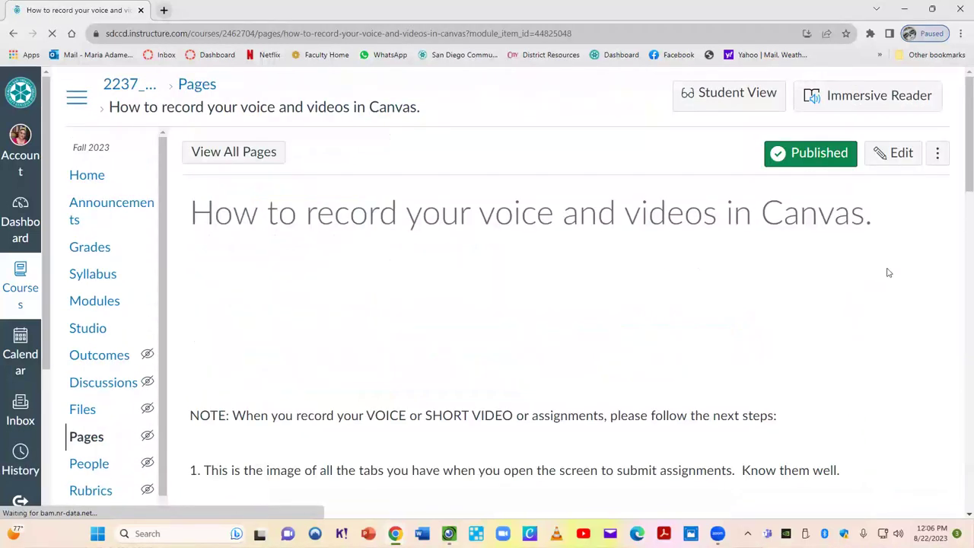
{"action": "left_click_drag", "start_coordinate": [963, 152], "coordinate": [897, 491]}
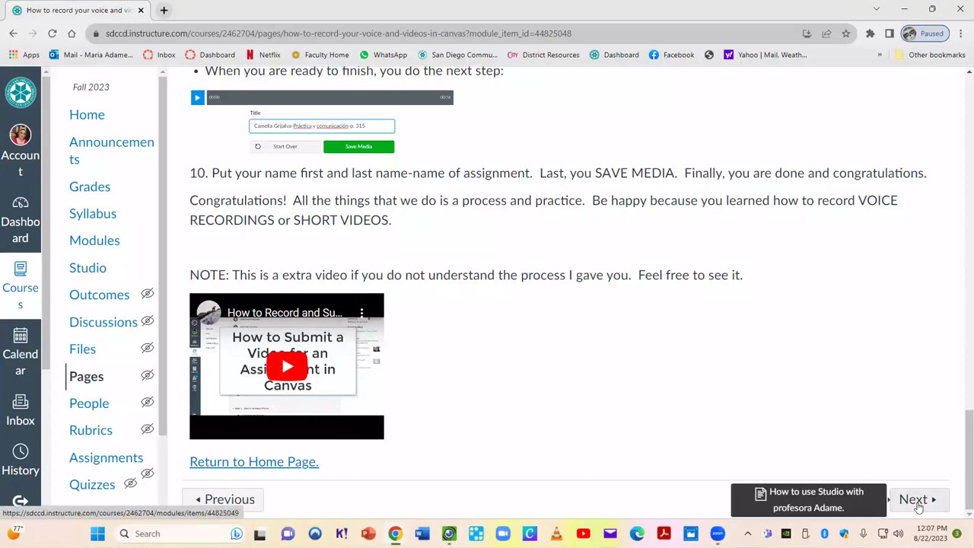
{"action": "left_click", "coordinate": [888, 487]}
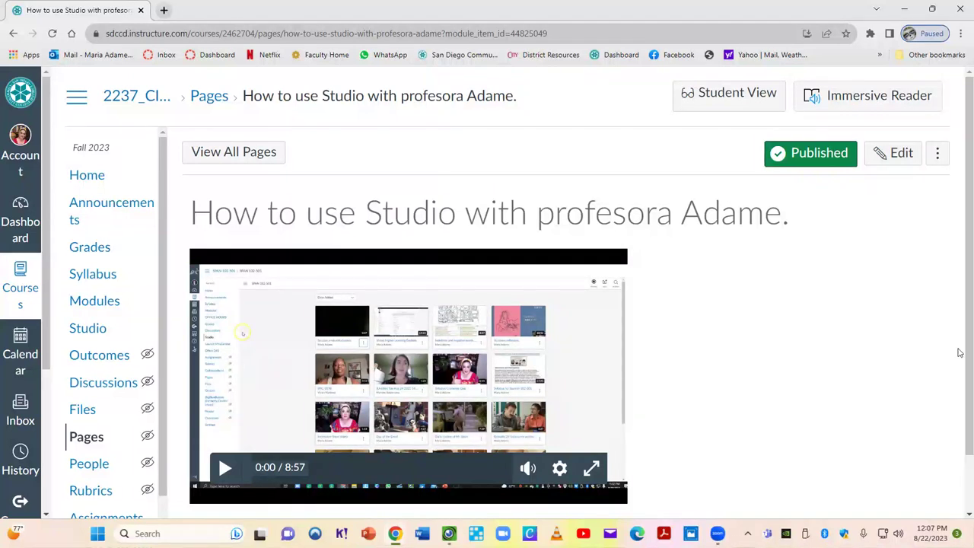
{"action": "scroll", "coordinate": [960, 365], "scroll_direction": "down", "scroll_amount": 1}
{"action": "scroll", "coordinate": [940, 470], "scroll_direction": "down", "scroll_amount": 1}
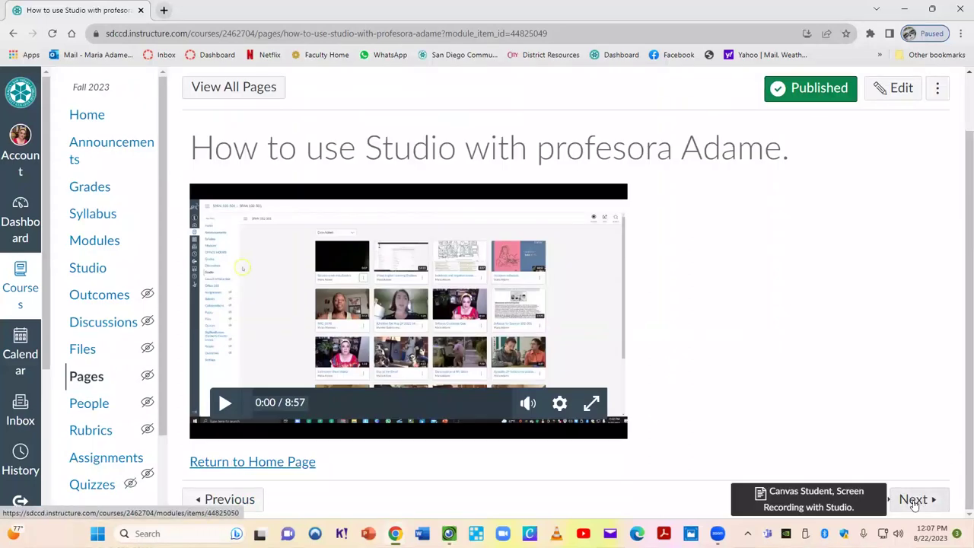
View the Canvas Student, Screen Recording with Studio page, and continue to Applications in Canvas to review its Padlet section.
{"action": "left_click", "coordinate": [914, 503]}
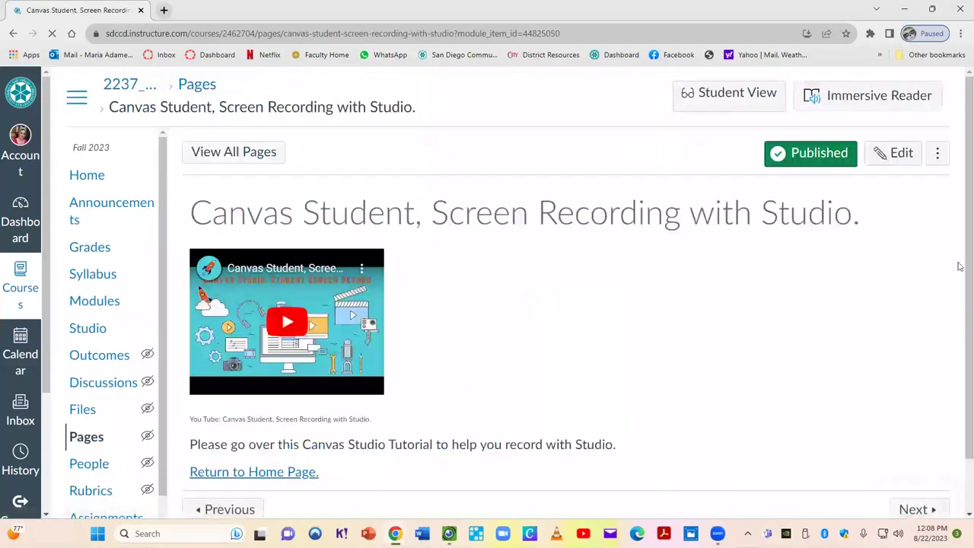
{"action": "scroll", "coordinate": [960, 169], "scroll_direction": "down", "scroll_amount": 1}
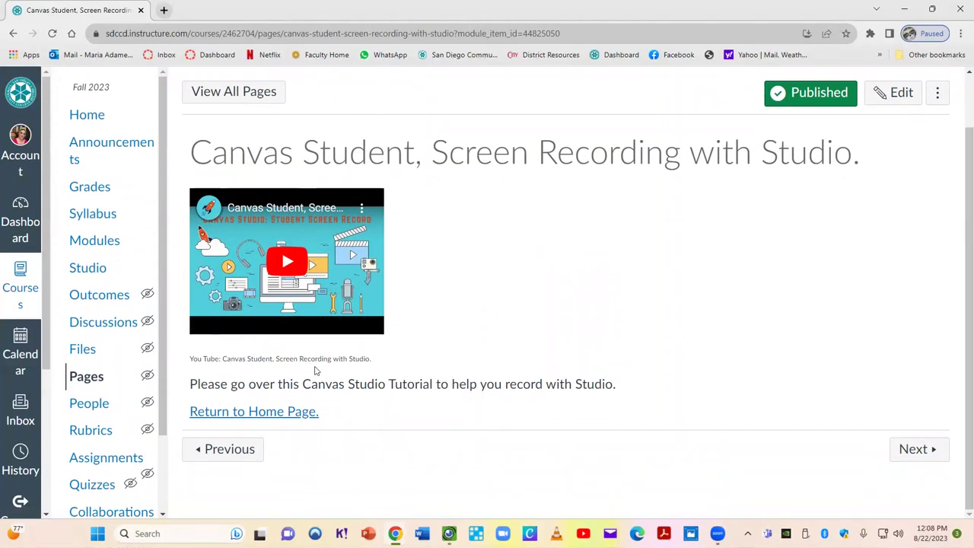
{"action": "left_click", "coordinate": [924, 452]}
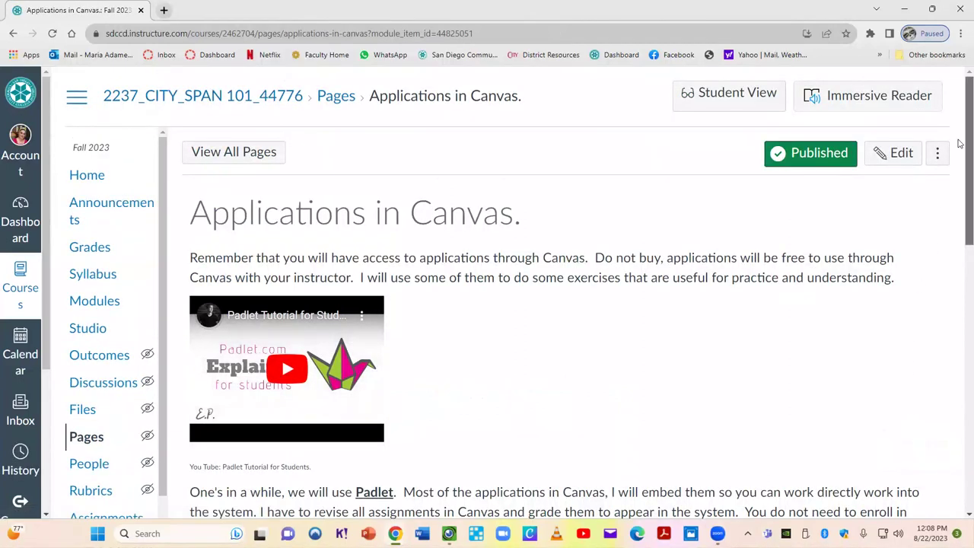
{"action": "scroll", "coordinate": [959, 148], "scroll_direction": "down", "scroll_amount": 1}
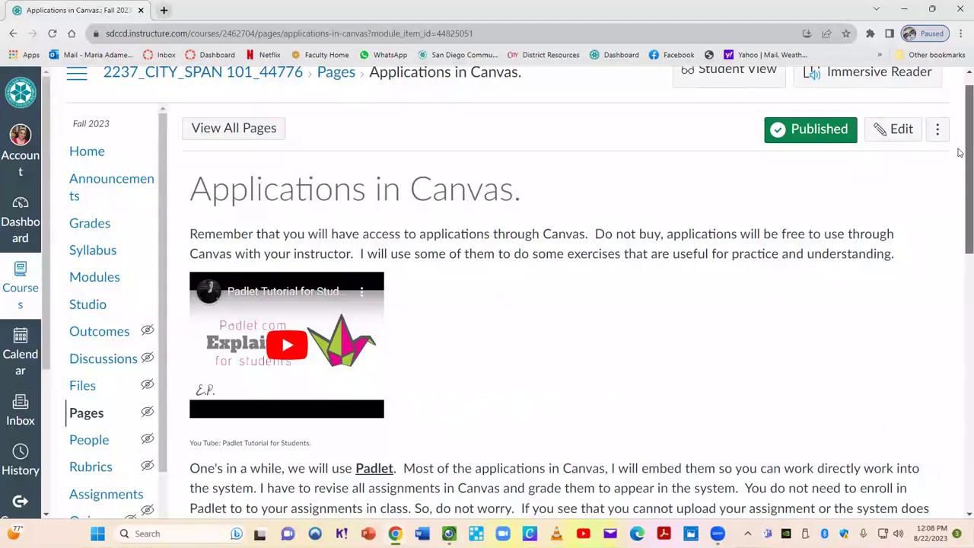
{"action": "left_click_drag", "start_coordinate": [959, 153], "coordinate": [959, 290]}
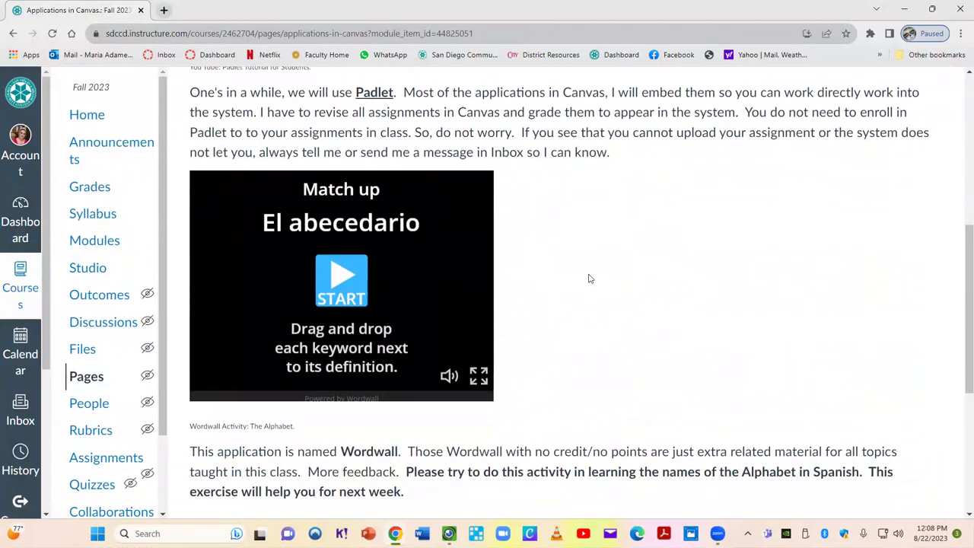
Start the El abecedario Wordwall match-up, place the letter m on "cu" and submit the answers.
{"action": "left_click", "coordinate": [339, 277]}
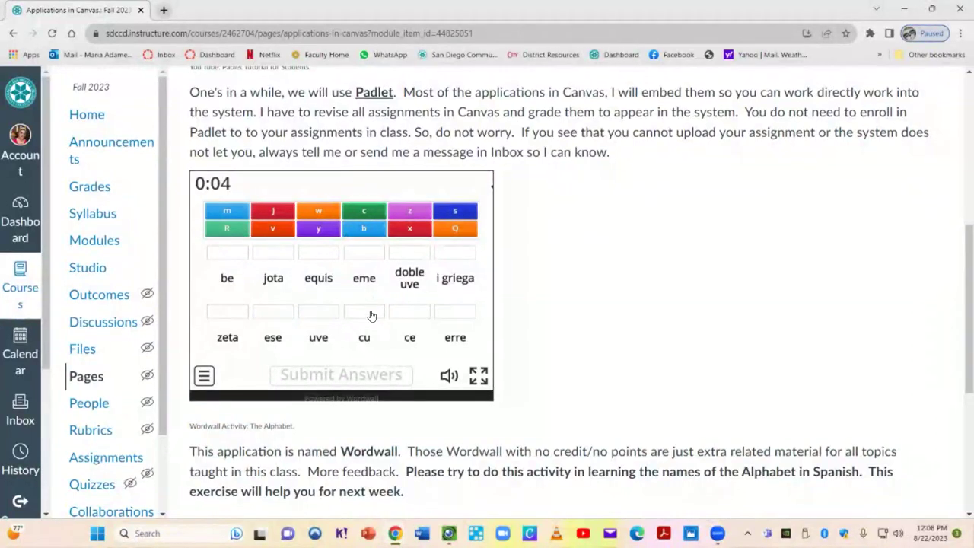
{"action": "left_click_drag", "start_coordinate": [227, 213], "coordinate": [364, 312]}
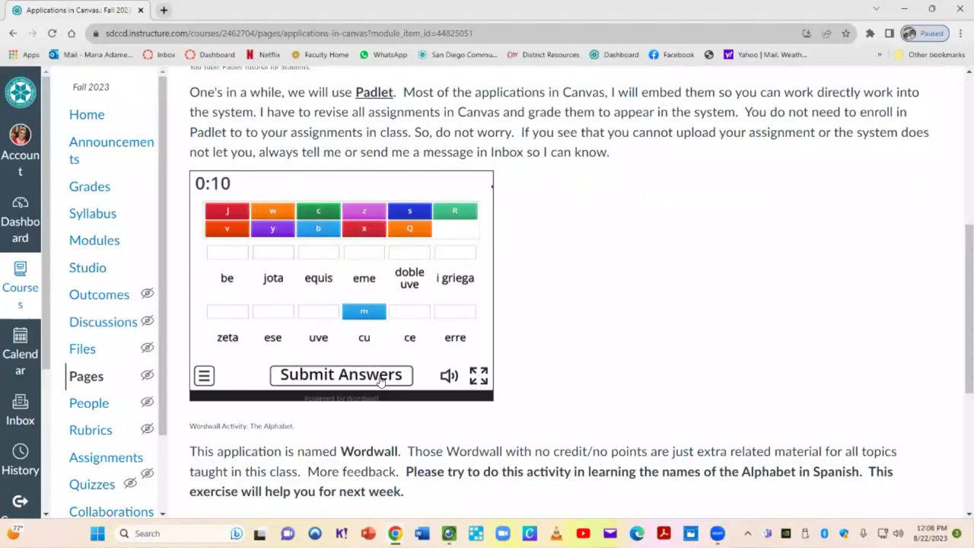
{"action": "left_click", "coordinate": [379, 375]}
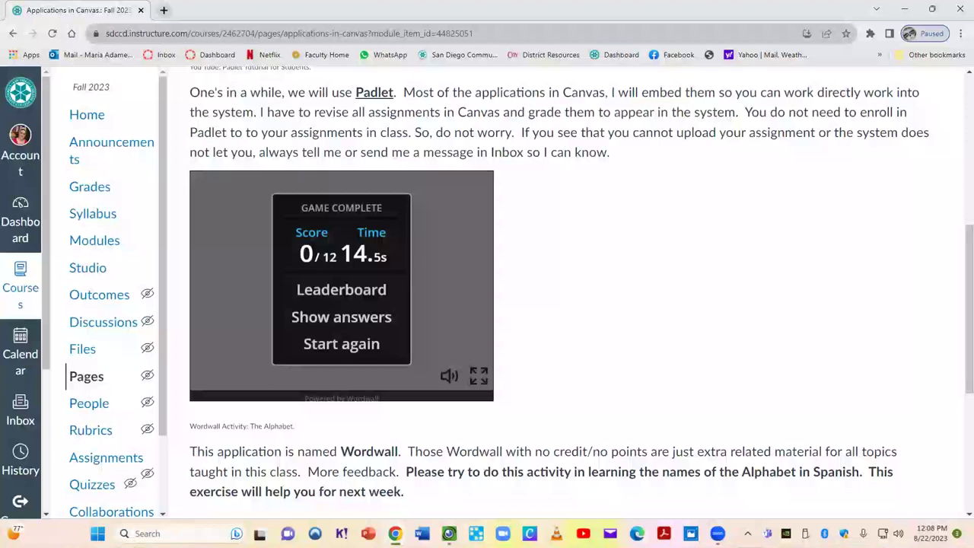
Review the Wordwall and Kahoot descriptions on the Applications in Canvas page.
{"action": "scroll", "coordinate": [502, 304], "scroll_direction": "up", "scroll_amount": 5}
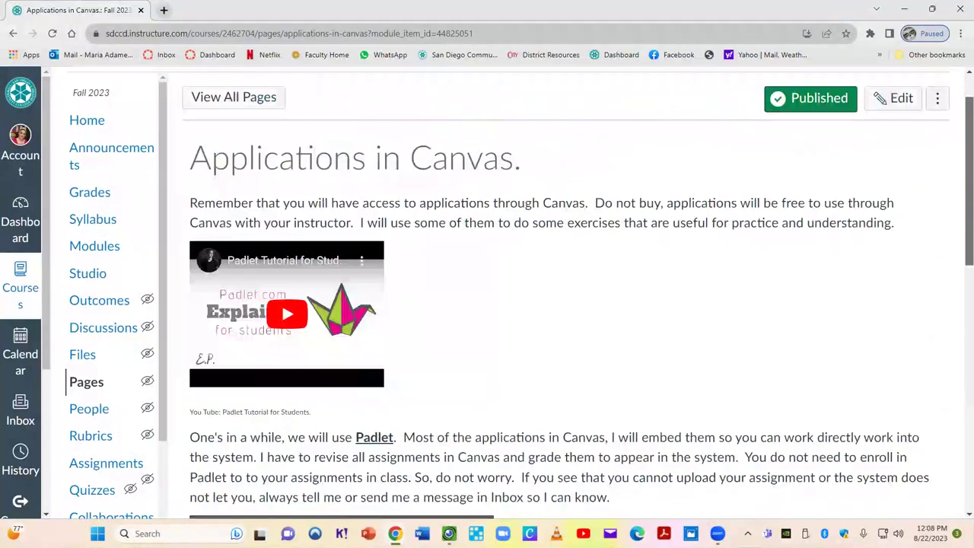
{"action": "scroll", "coordinate": [502, 304], "scroll_direction": "down", "scroll_amount": 8}
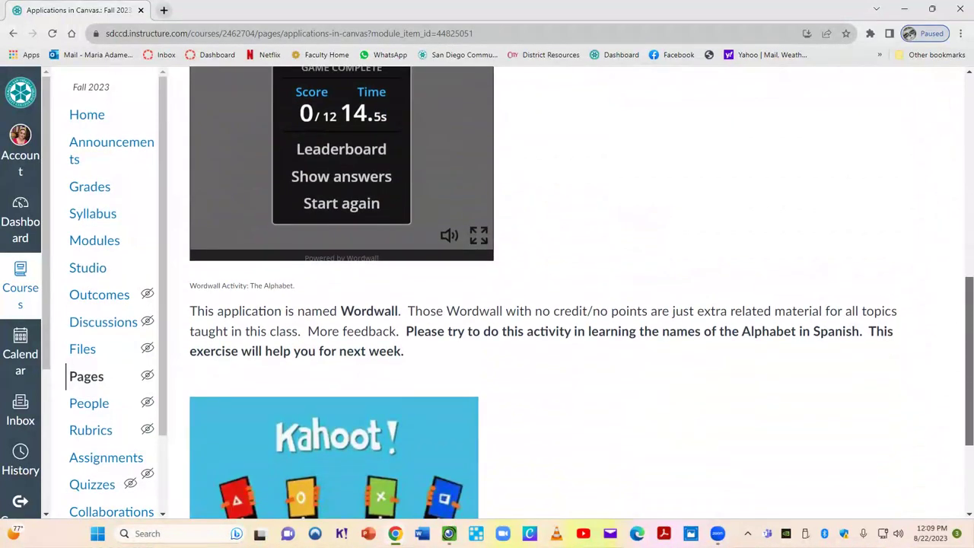
{"action": "scroll", "coordinate": [663, 321], "scroll_direction": "down", "scroll_amount": 1}
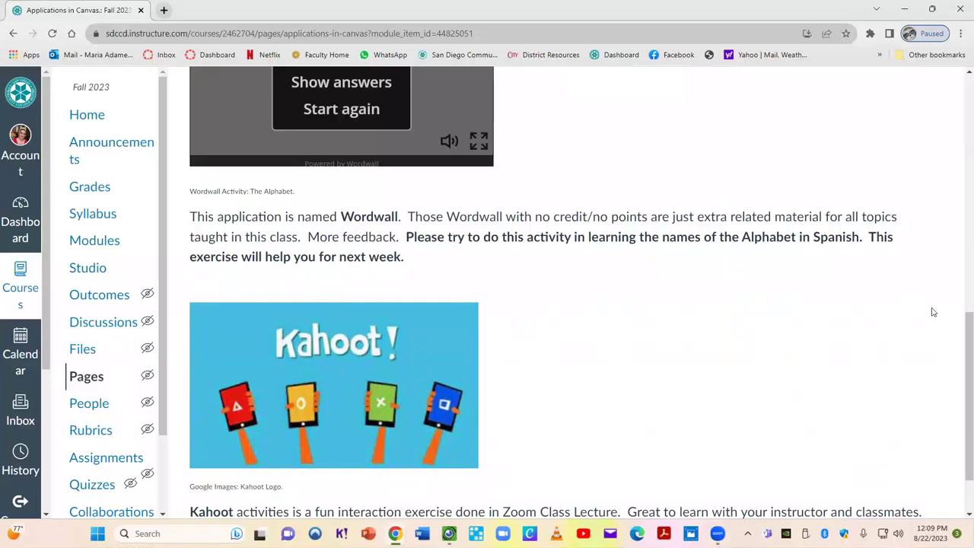
{"action": "left_click_drag", "start_coordinate": [959, 348], "coordinate": [961, 415]}
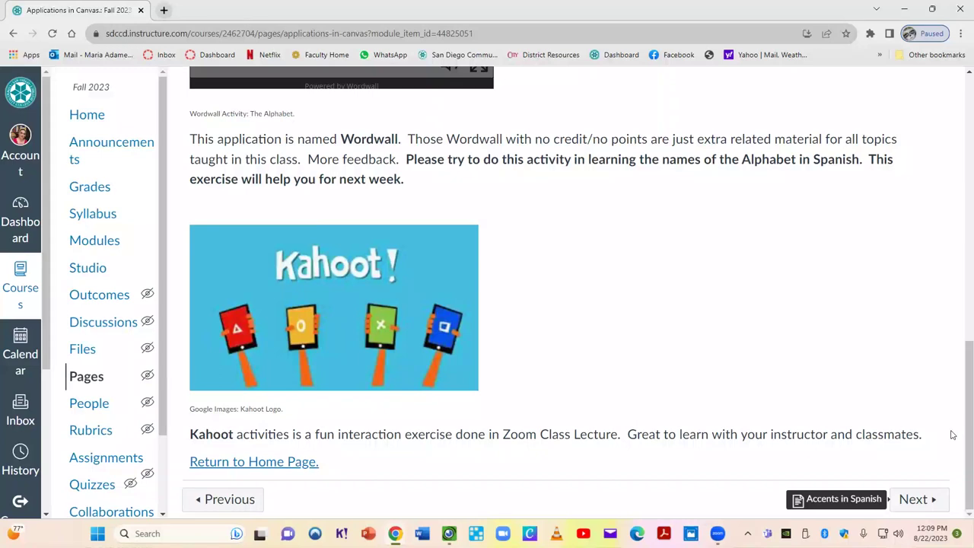
Continue to the Accents in Spanish page and review how to write accents and the embedded Typing Spanish accents document.
{"action": "left_click", "coordinate": [922, 503]}
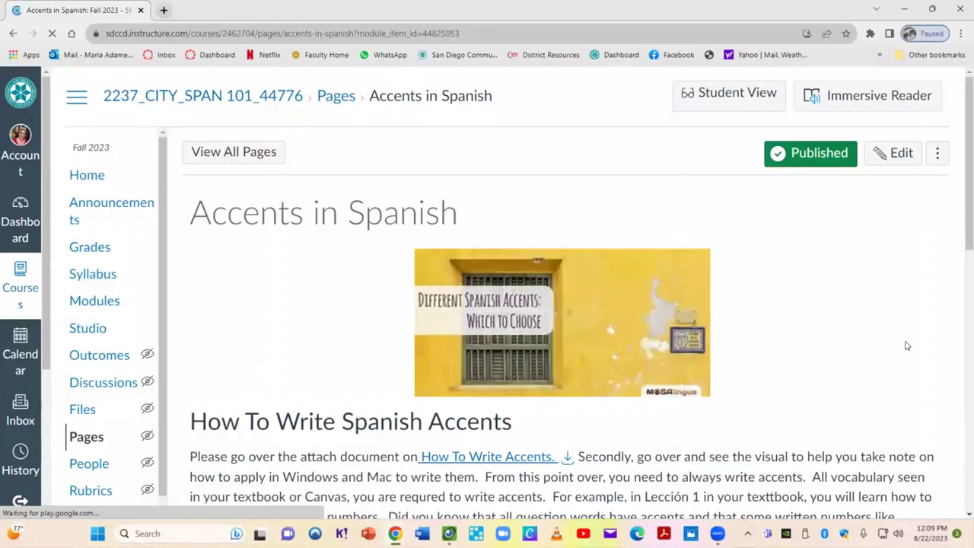
{"action": "left_click_drag", "start_coordinate": [958, 239], "coordinate": [965, 213]}
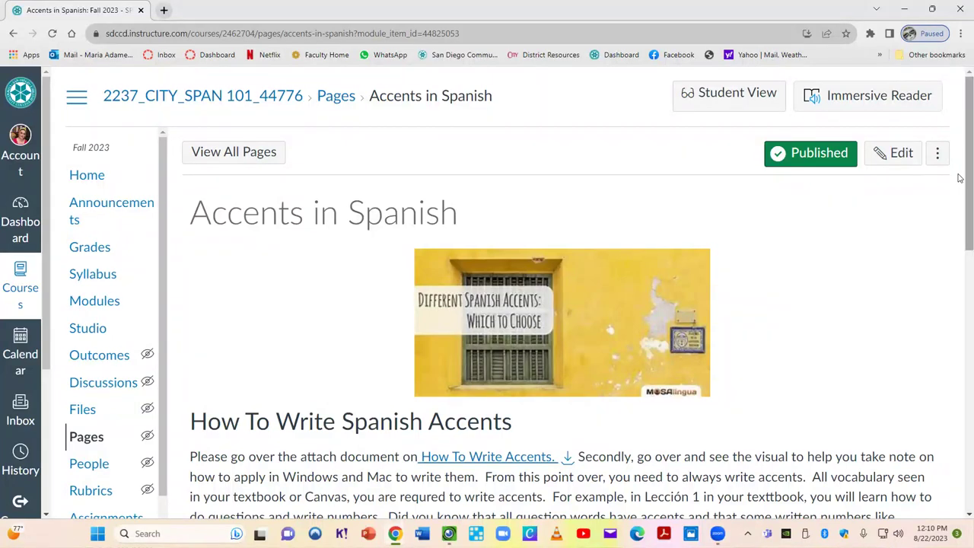
{"action": "left_click_drag", "start_coordinate": [959, 191], "coordinate": [960, 458]}
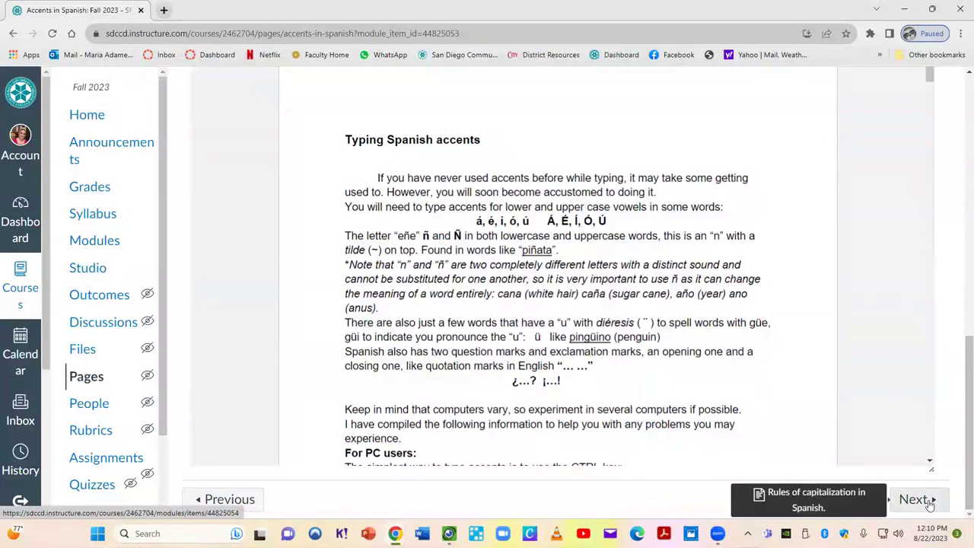
Continue to the Rules of capitalization in Spanish page and review the capitalization rules with their examples.
{"action": "left_click", "coordinate": [929, 502]}
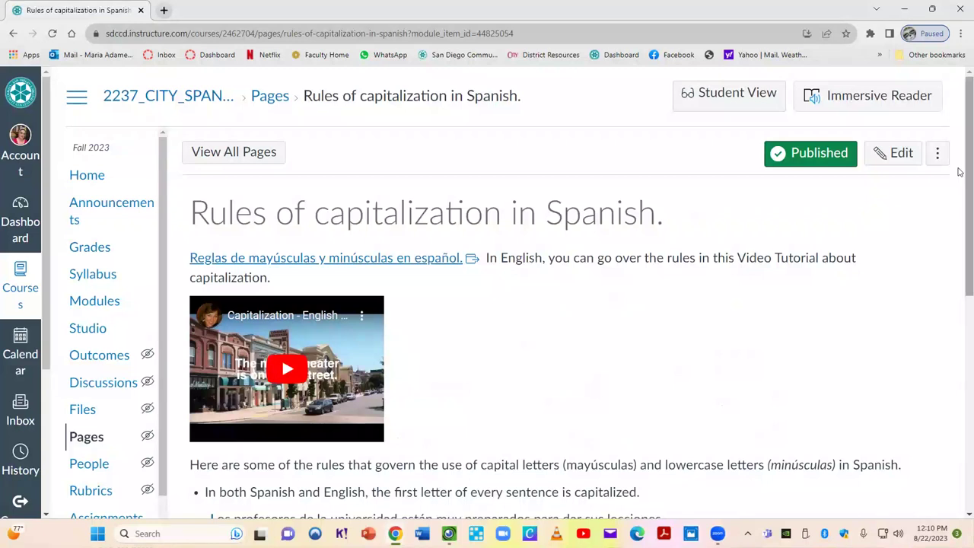
{"action": "scroll", "coordinate": [959, 182], "scroll_direction": "down", "scroll_amount": 1}
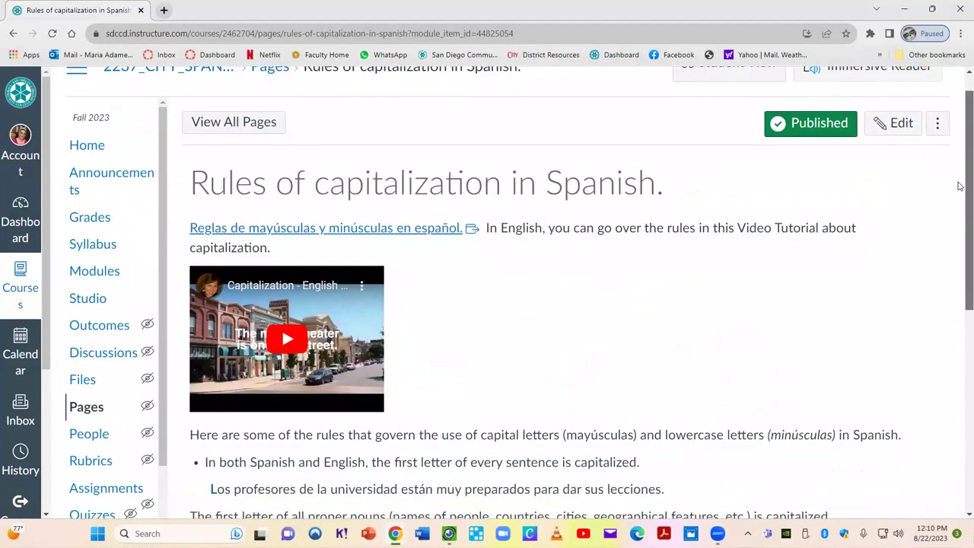
{"action": "scroll", "coordinate": [959, 187], "scroll_direction": "down", "scroll_amount": 2}
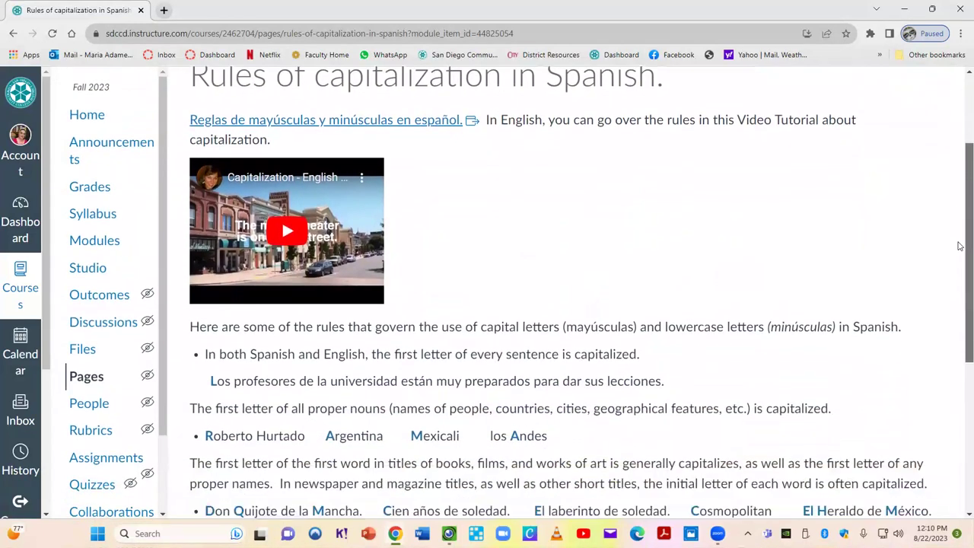
{"action": "scroll", "coordinate": [959, 236], "scroll_direction": "up", "scroll_amount": 1}
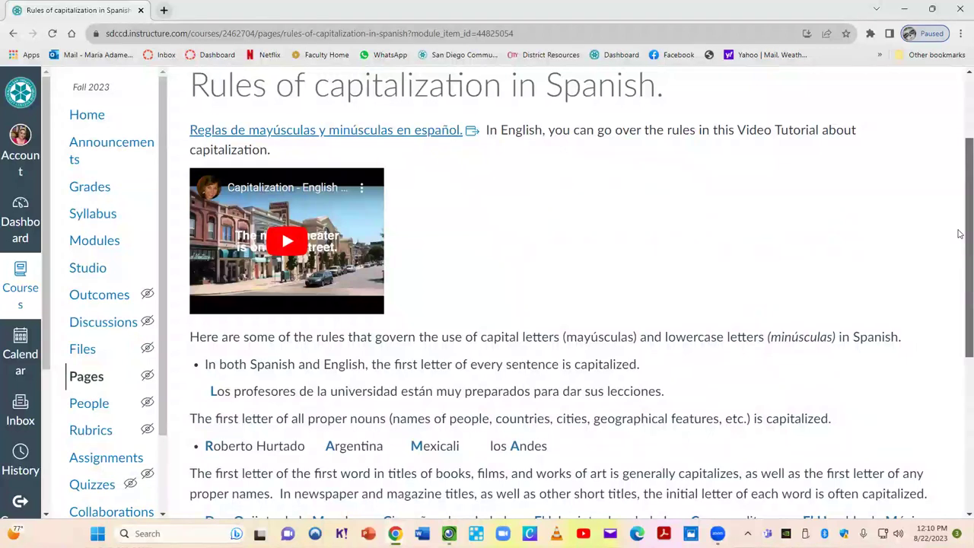
{"action": "left_click_drag", "start_coordinate": [958, 234], "coordinate": [959, 283]}
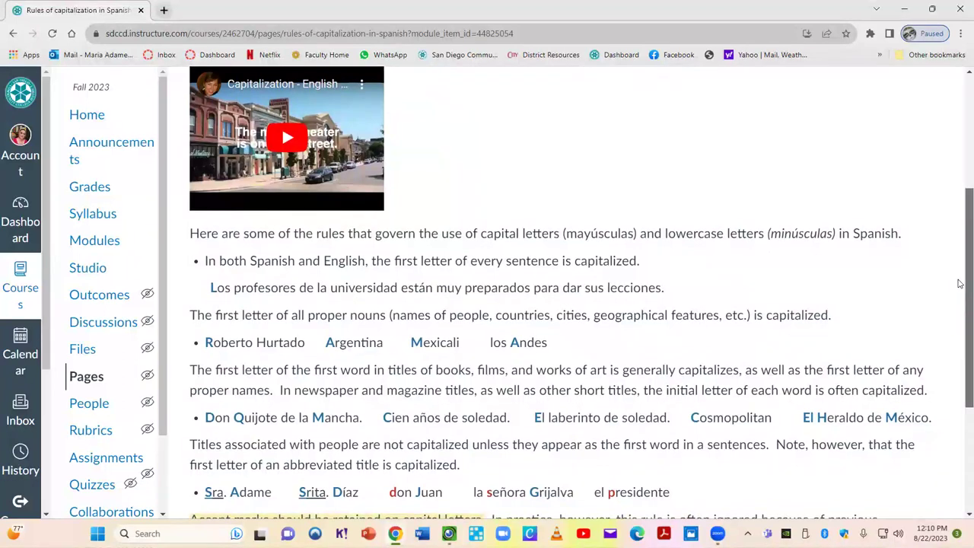
{"action": "left_click_drag", "start_coordinate": [959, 283], "coordinate": [959, 283]}
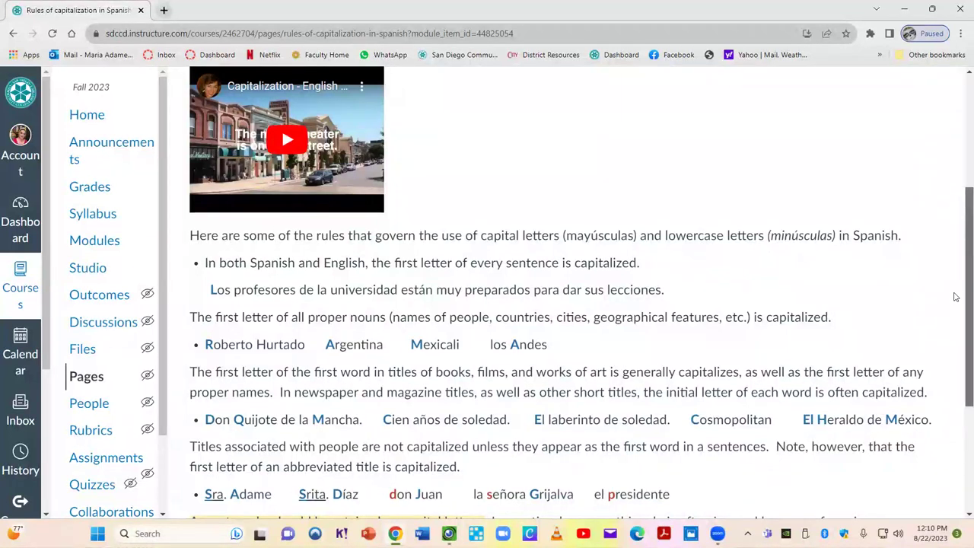
{"action": "left_click_drag", "start_coordinate": [956, 283], "coordinate": [960, 418]}
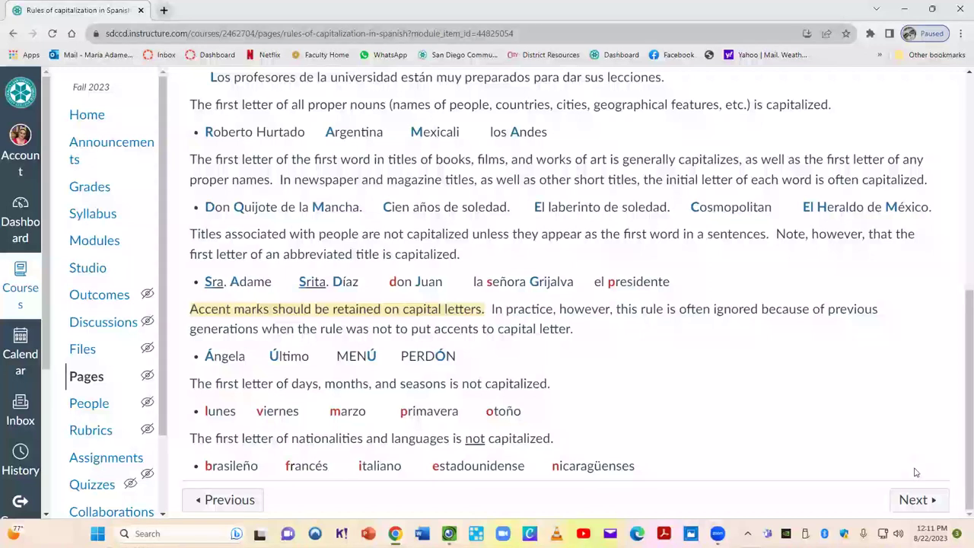
Continue to the Para concluir-Week One page and review its recap and the topics for Week Two.
{"action": "left_click", "coordinate": [923, 496]}
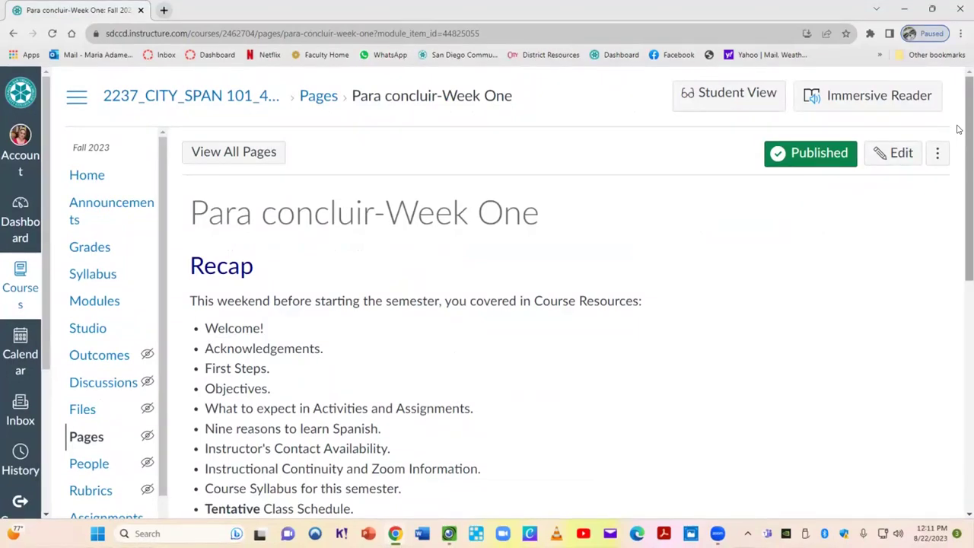
{"action": "left_click_drag", "start_coordinate": [958, 130], "coordinate": [958, 236]}
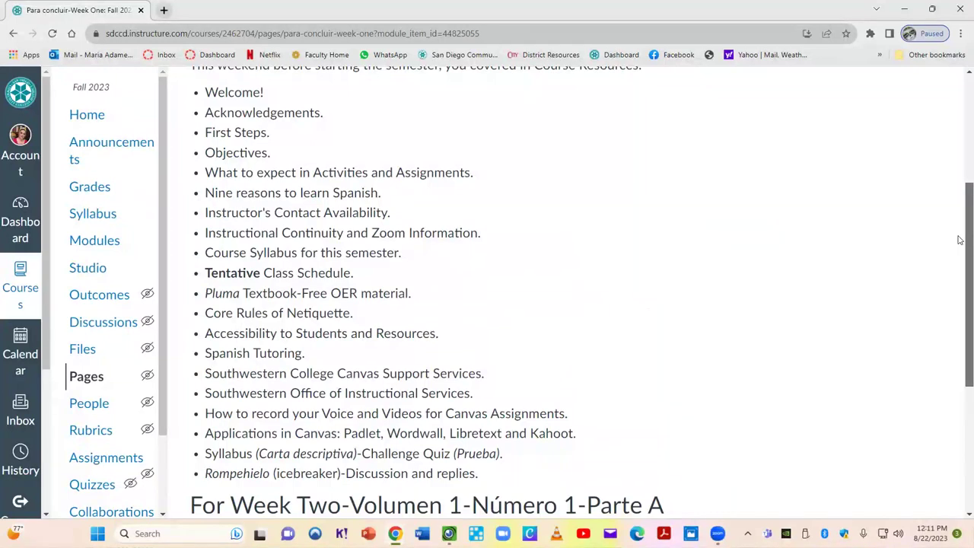
{"action": "scroll", "coordinate": [959, 270], "scroll_direction": "down", "scroll_amount": 4}
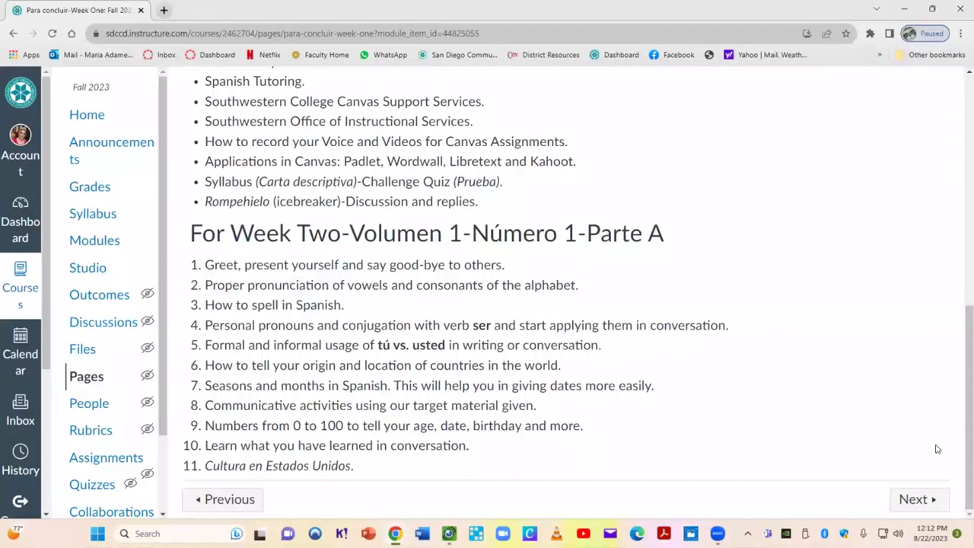
Review the instructions and both parts of the Discussion-Icebreaker, and continue to the Para concluir | Week One. page.
{"action": "left_click", "coordinate": [928, 499]}
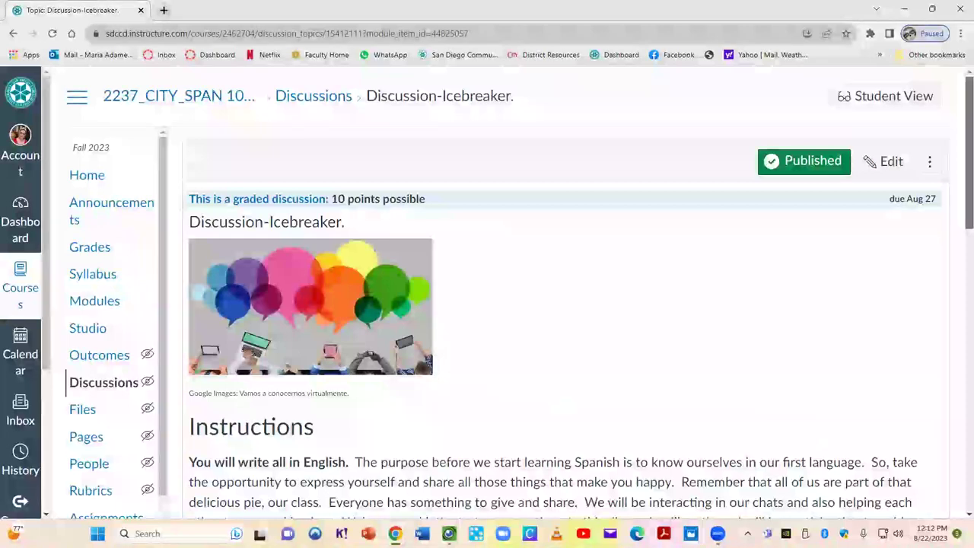
{"action": "left_click_drag", "start_coordinate": [967, 157], "coordinate": [967, 183]}
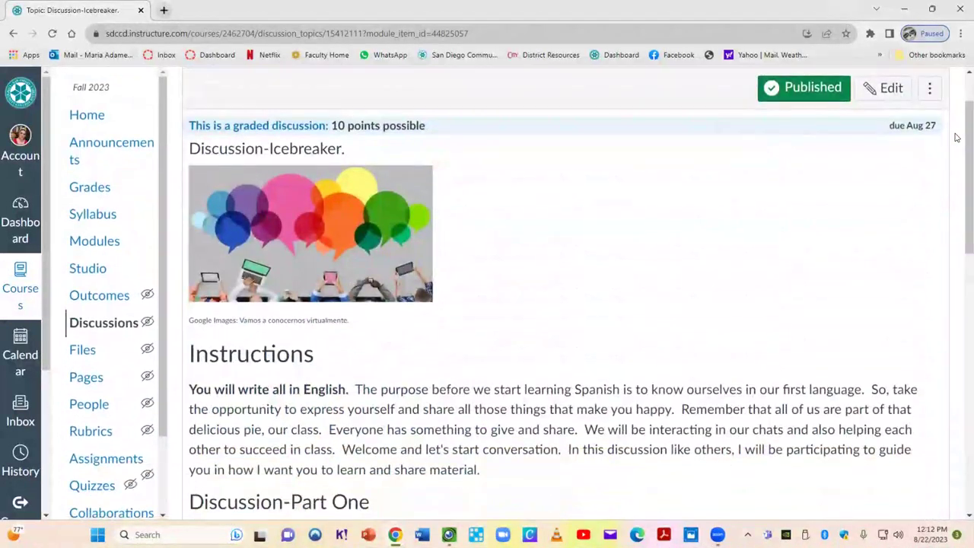
{"action": "left_click_drag", "start_coordinate": [958, 140], "coordinate": [959, 335]}
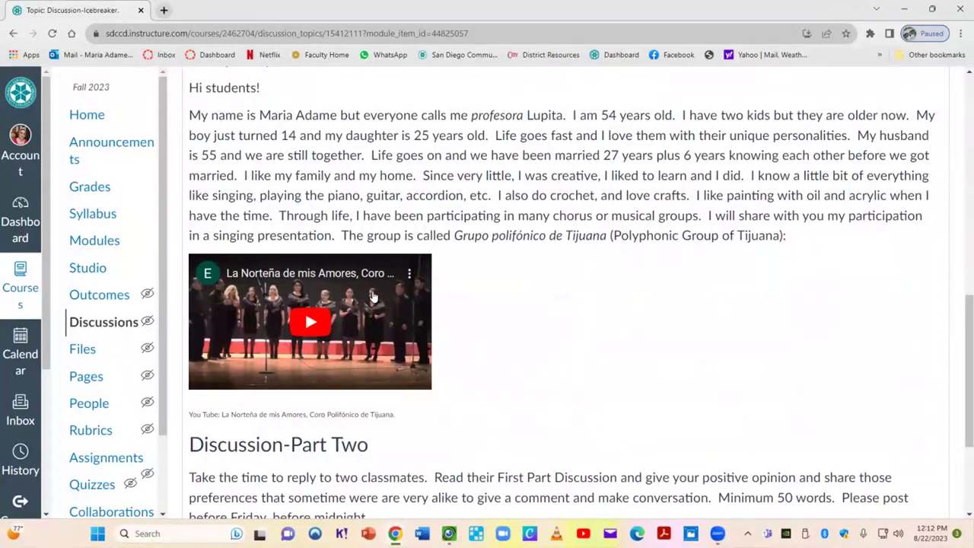
{"action": "left_click_drag", "start_coordinate": [957, 328], "coordinate": [950, 428]}
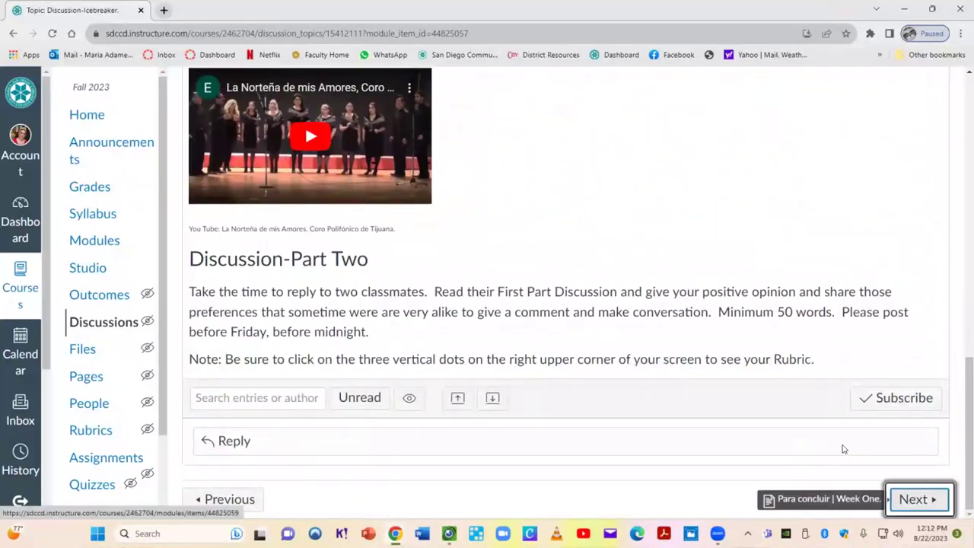
{"action": "key", "text": "Return"}
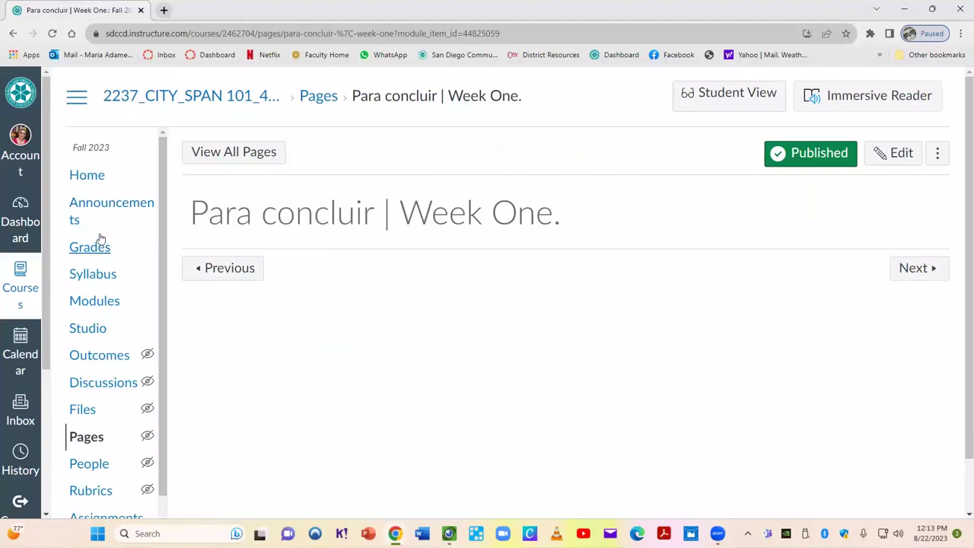
Remove the Para concluir | Week One. page from the Week One module and move Para concluir-Week One below Discussion-Icebreaker.
{"action": "left_click", "coordinate": [95, 301]}
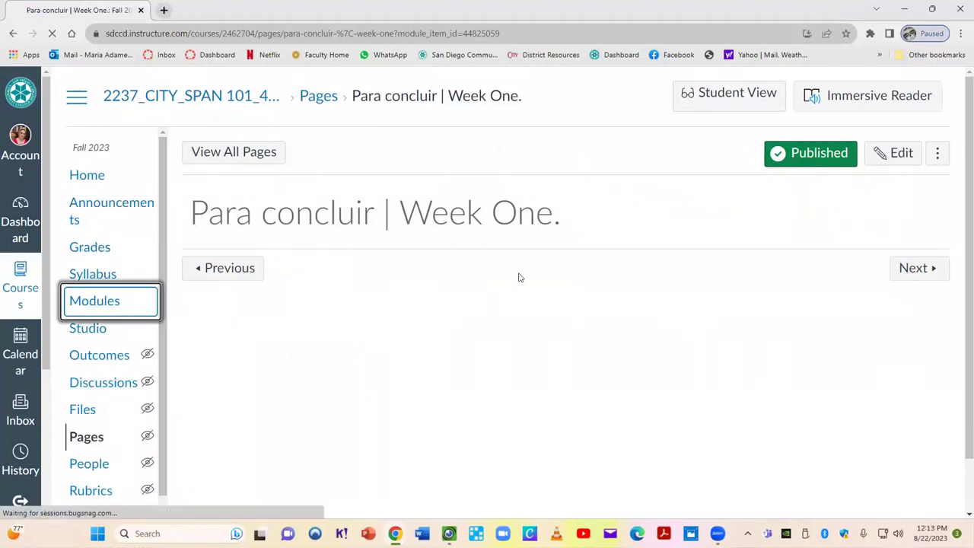
{"action": "scroll", "coordinate": [572, 274], "scroll_direction": "down", "scroll_amount": 1}
{"action": "scroll", "coordinate": [572, 274], "scroll_direction": "down", "scroll_amount": 2}
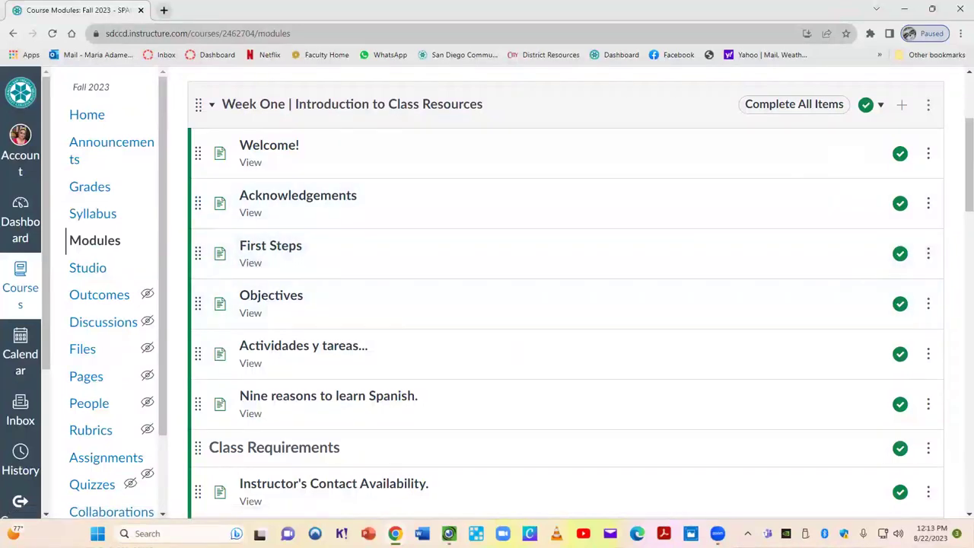
{"action": "left_click_drag", "start_coordinate": [960, 183], "coordinate": [960, 472]}
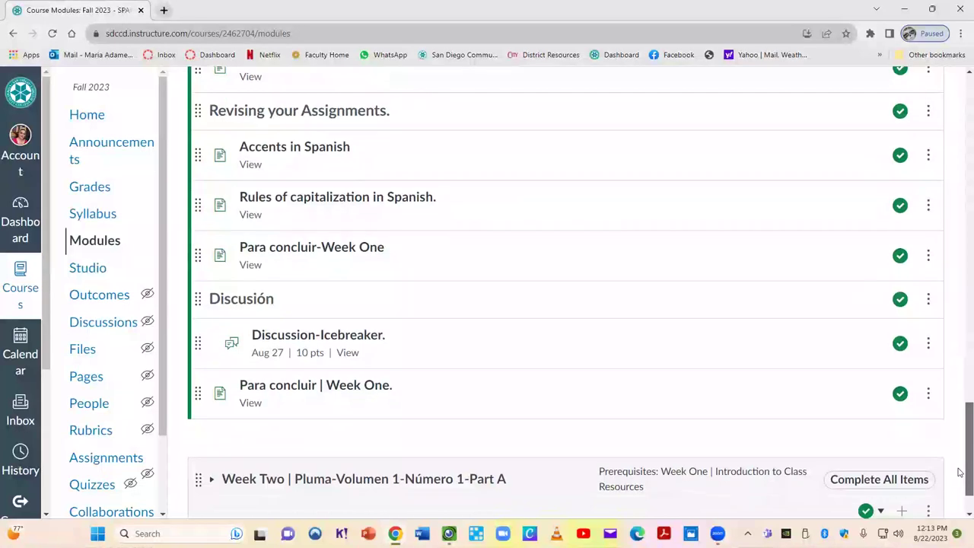
{"action": "left_click", "coordinate": [929, 393]}
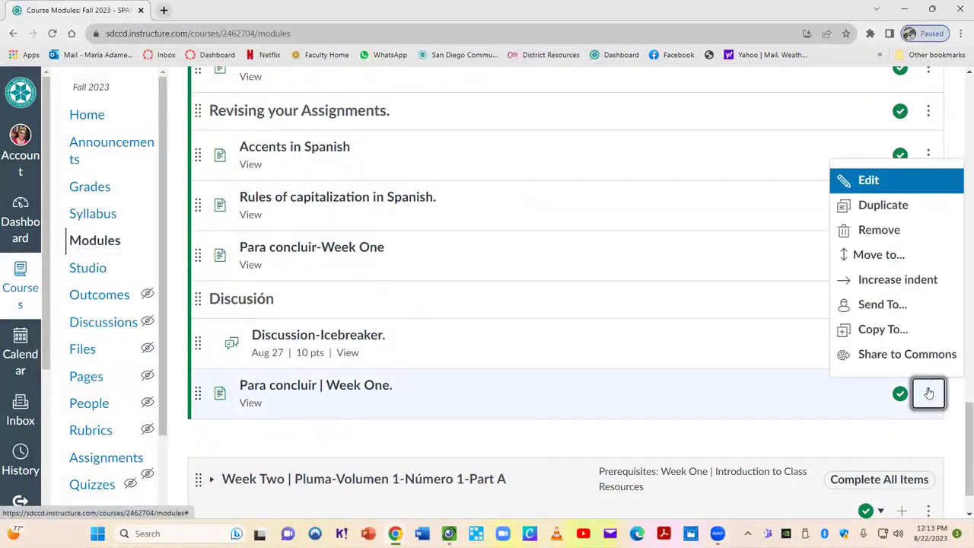
{"action": "left_click", "coordinate": [887, 231]}
{"action": "left_click", "coordinate": [545, 104]}
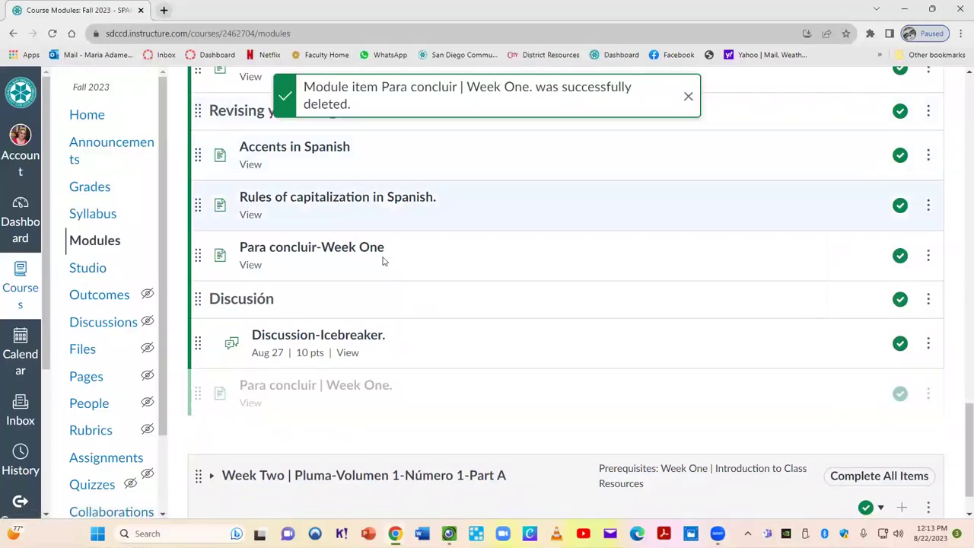
{"action": "left_click_drag", "start_coordinate": [197, 256], "coordinate": [198, 352]}
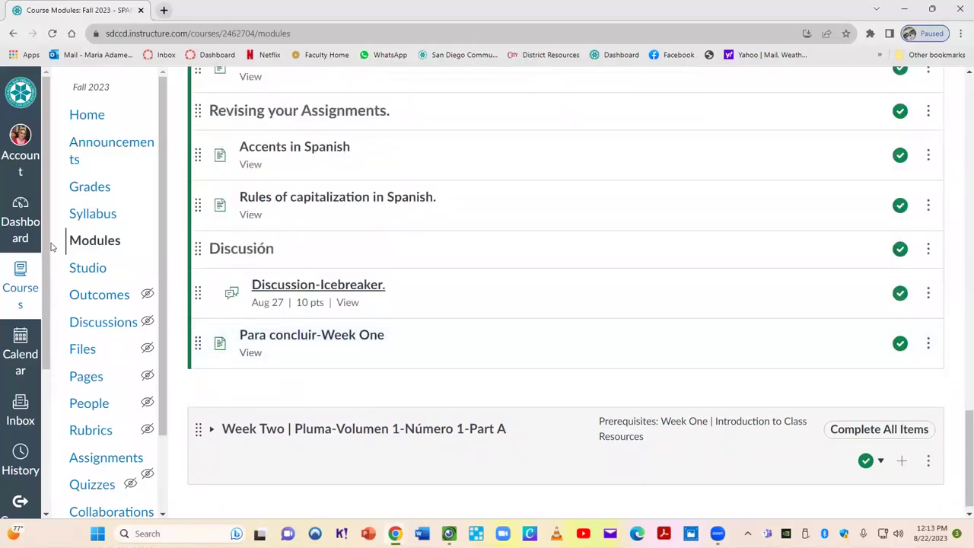
Open the Course Syllabus, view the embedded Spanish 101 syllabus document in full screen and return to the normal view.
{"action": "left_click", "coordinate": [93, 216]}
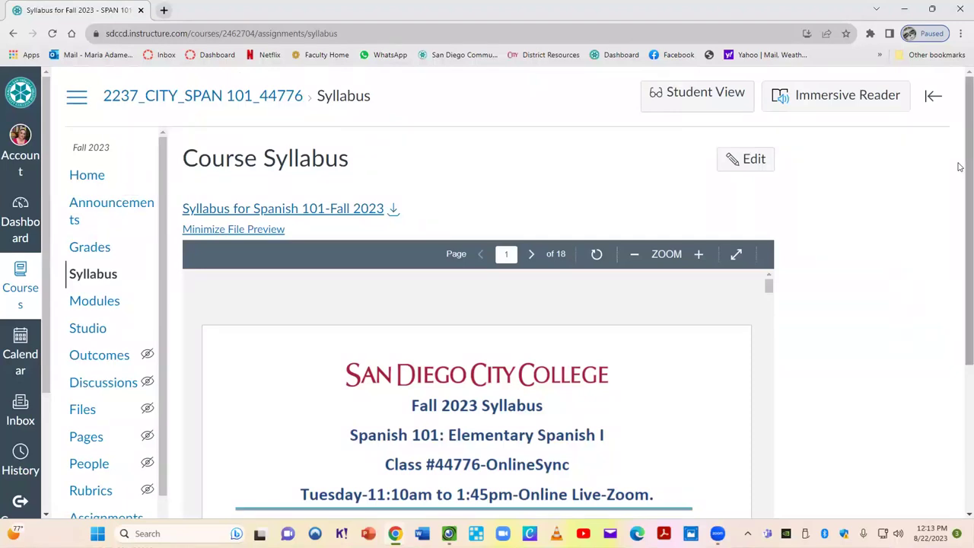
{"action": "scroll", "coordinate": [959, 167], "scroll_direction": "down", "scroll_amount": 1}
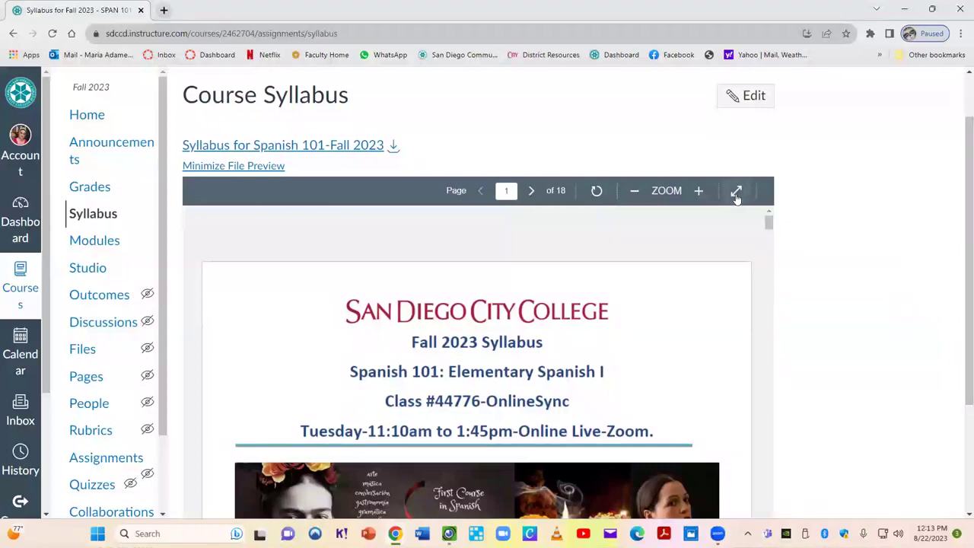
{"action": "left_click", "coordinate": [737, 194]}
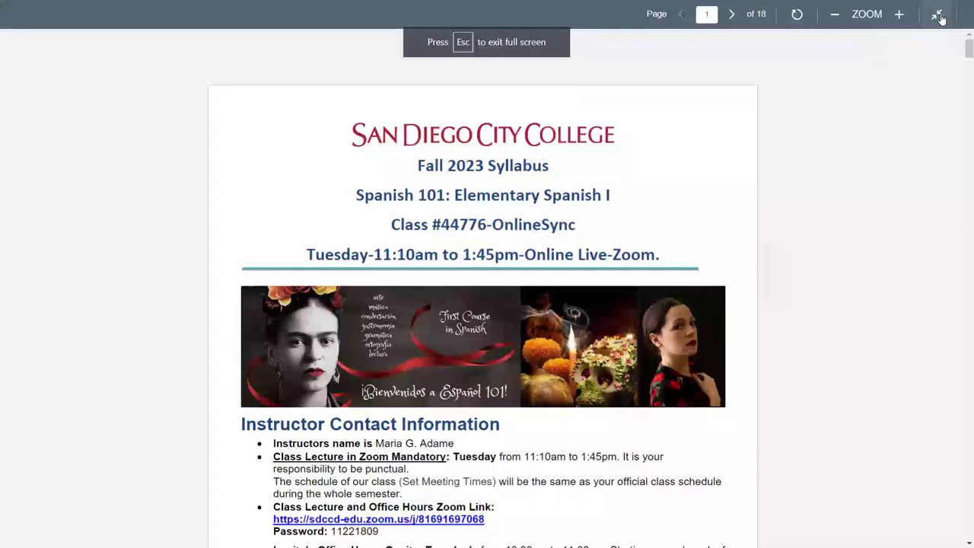
{"action": "key", "text": "Escape"}
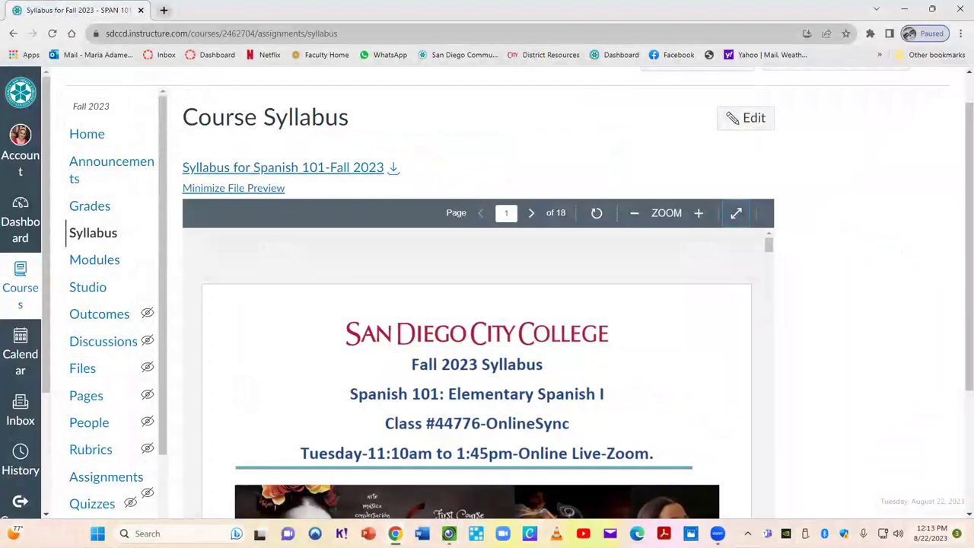